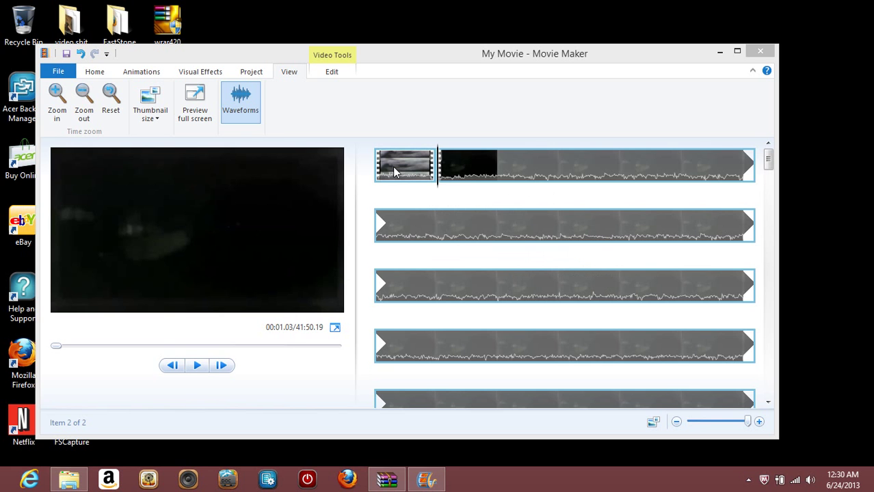
Select the first clip in the Movie Maker storyboard, and open the add-ons manager in Firefox
left_click(392, 166)
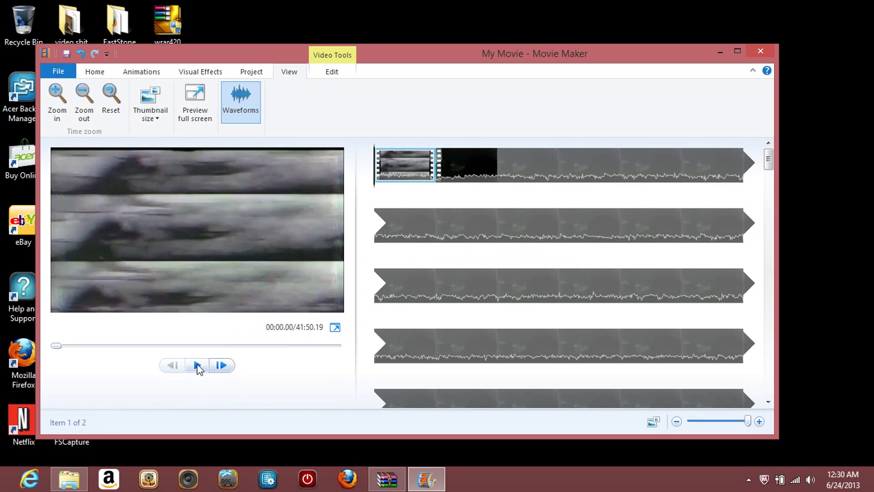
left_click(348, 479)
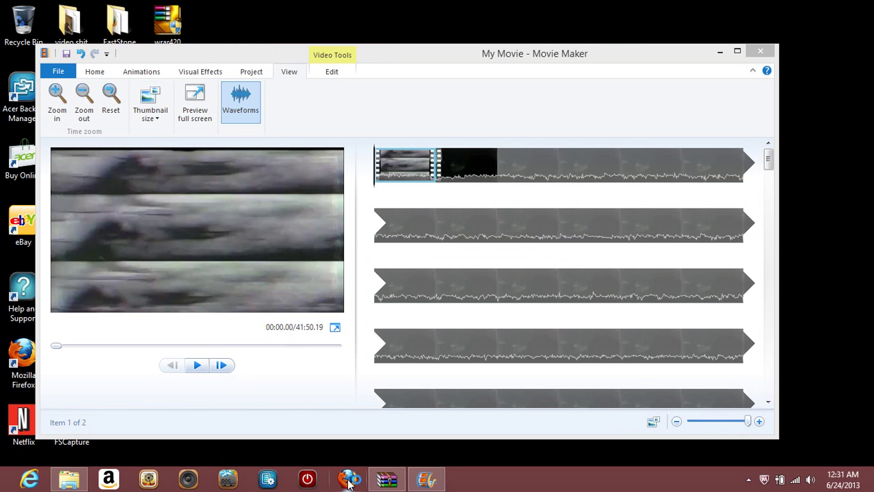
left_click(347, 481)
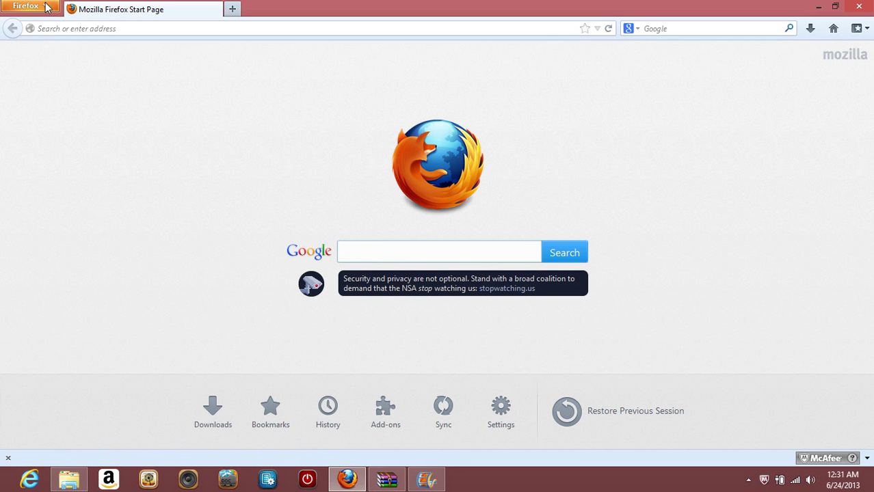
left_click(46, 7)
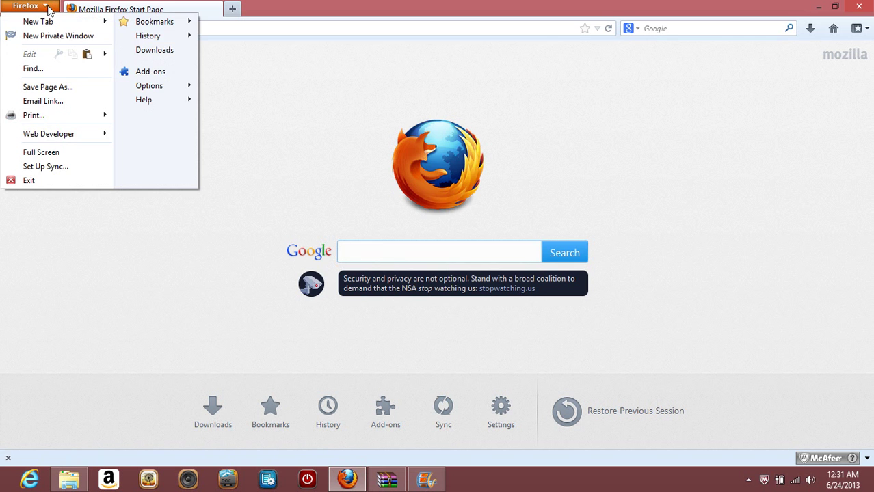
left_click(162, 76)
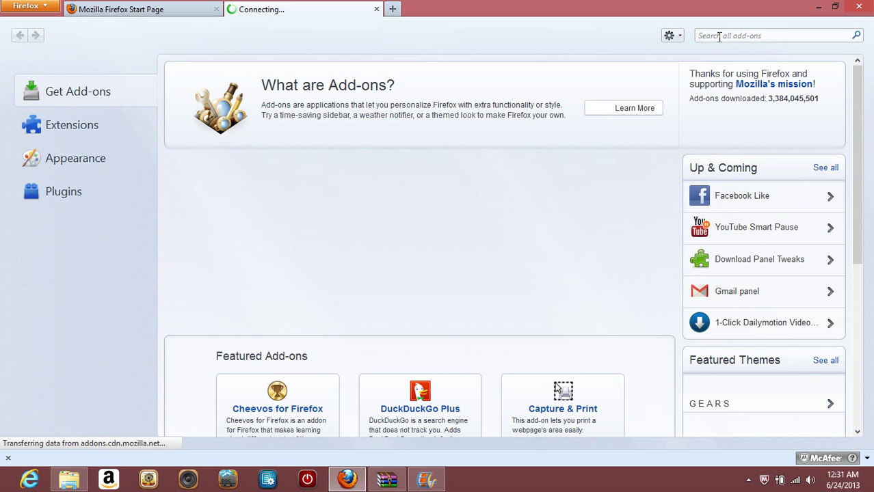
Search the available add-ons for "easy youtube downloader"
left_click(727, 36)
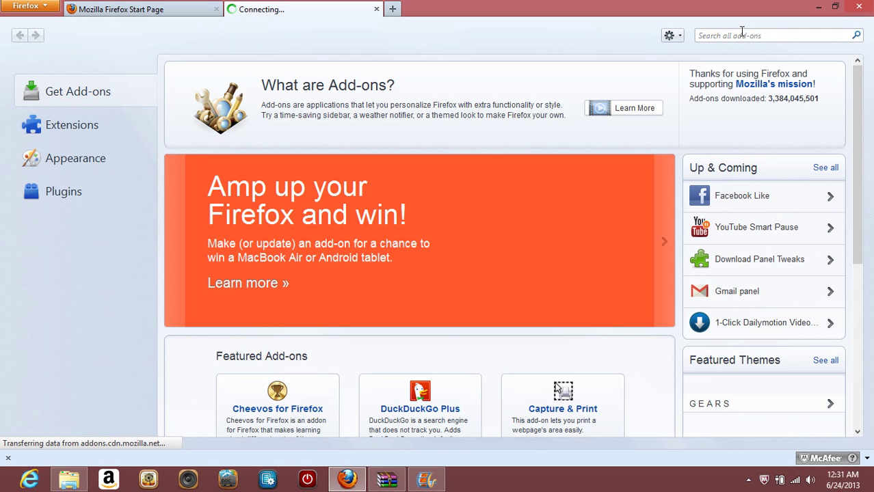
type("e")
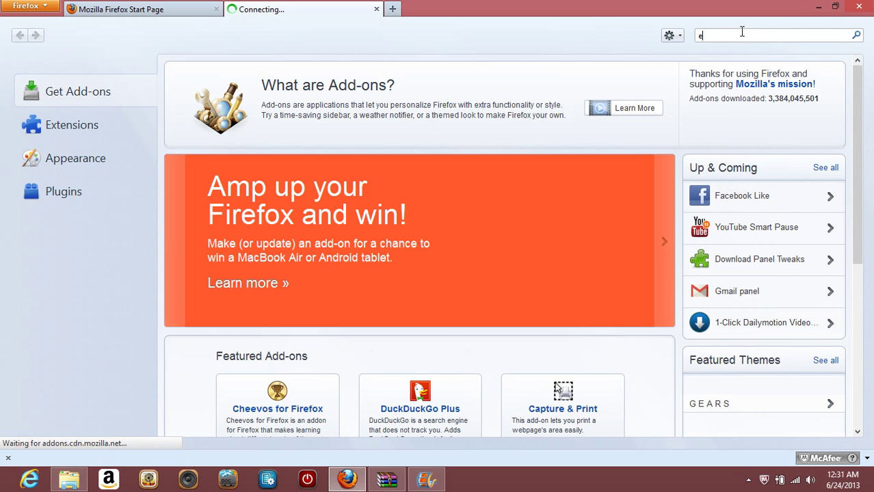
type("asy youtube downloa")
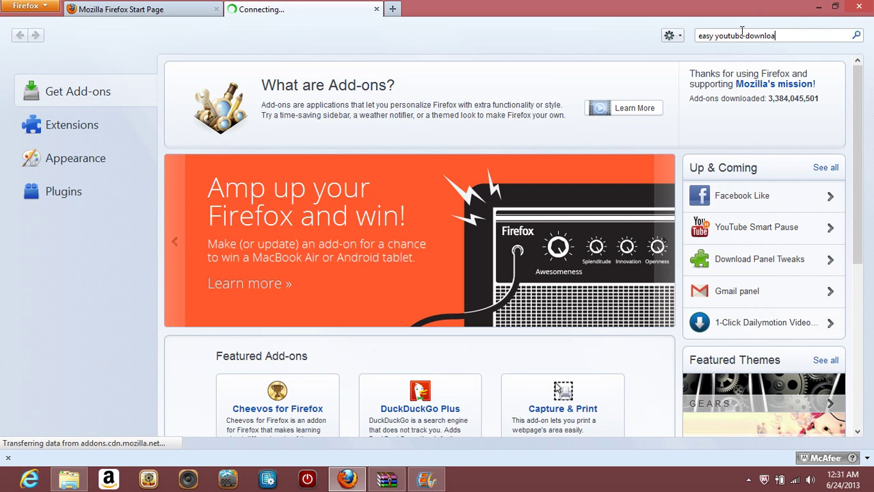
type("der")
key("Return")
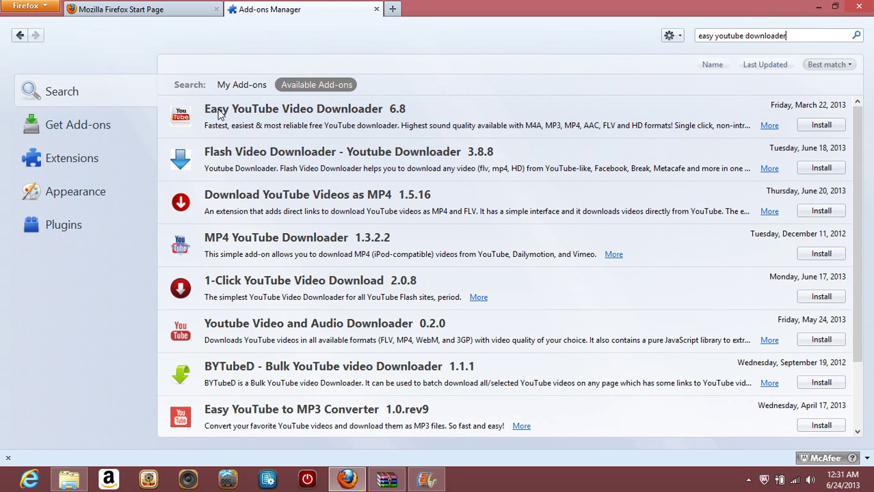
Install the Easy YouTube Video Downloader 6.8 add-on and look over the edition comparison page
left_click(217, 115)
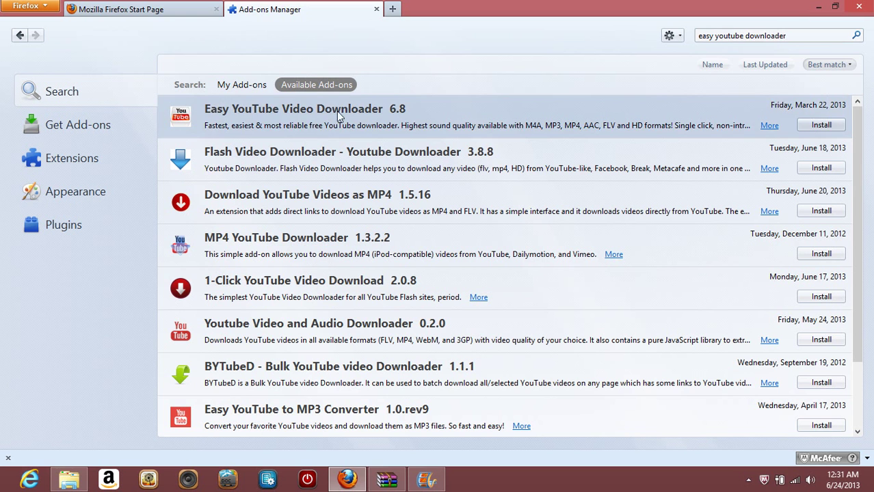
left_click(813, 124)
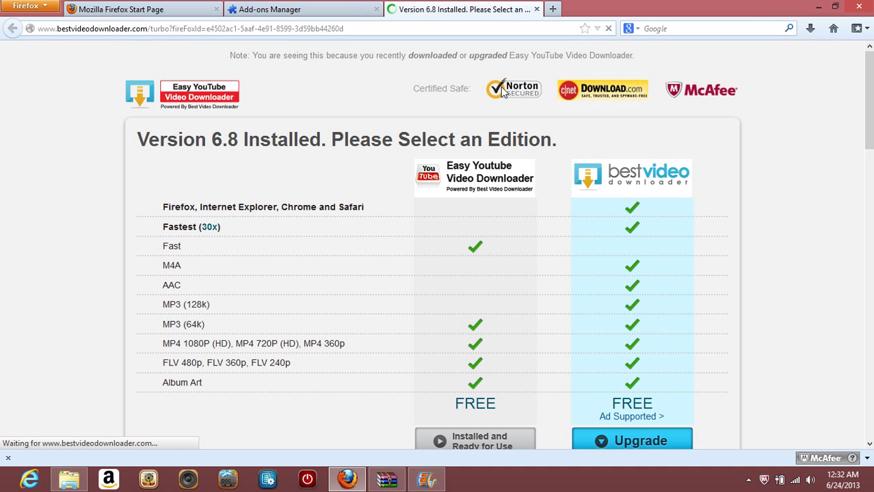
scroll(810, 250, "down", 3)
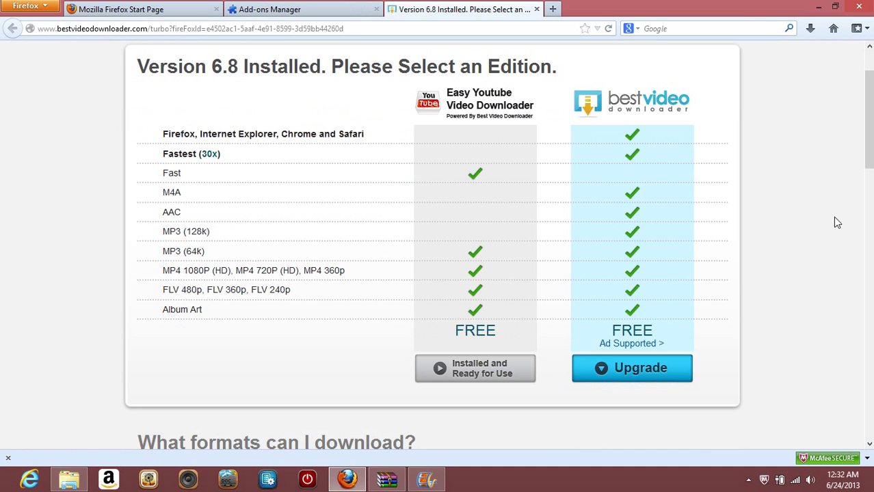
left_click(818, 6)
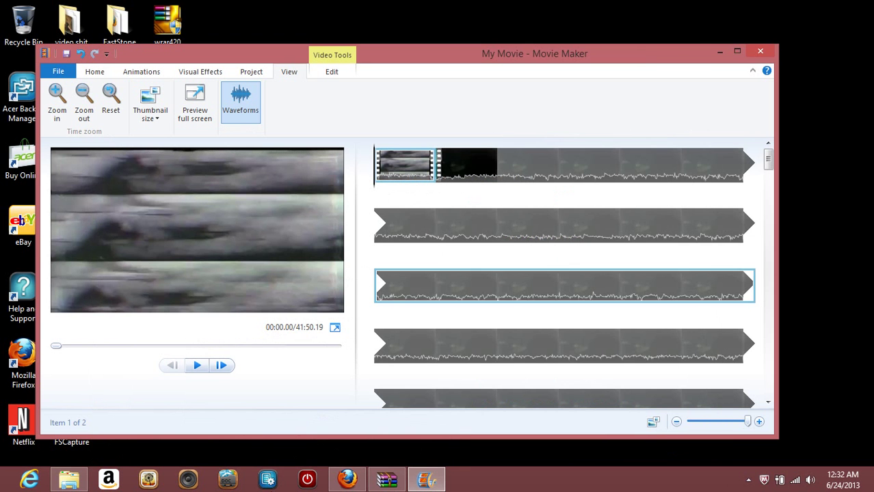
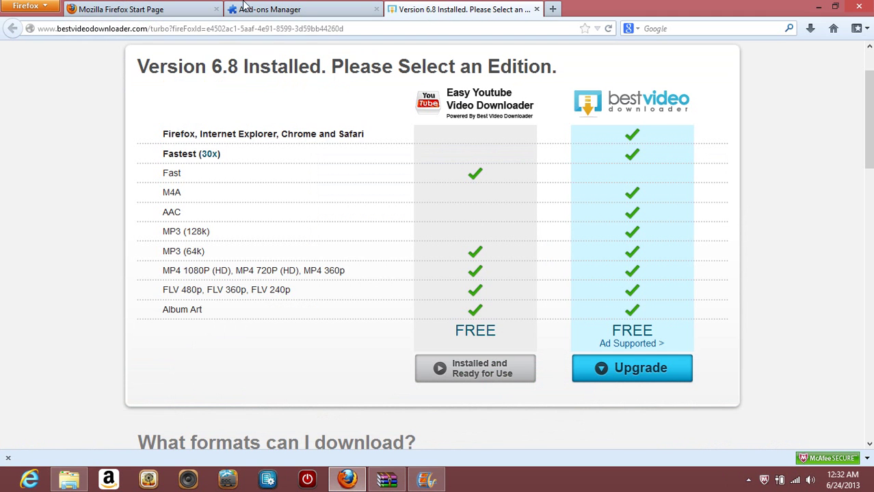
Load youtube.com in the start page's tab and search the site for "spongebob"
left_click(205, 14)
left_click(224, 30)
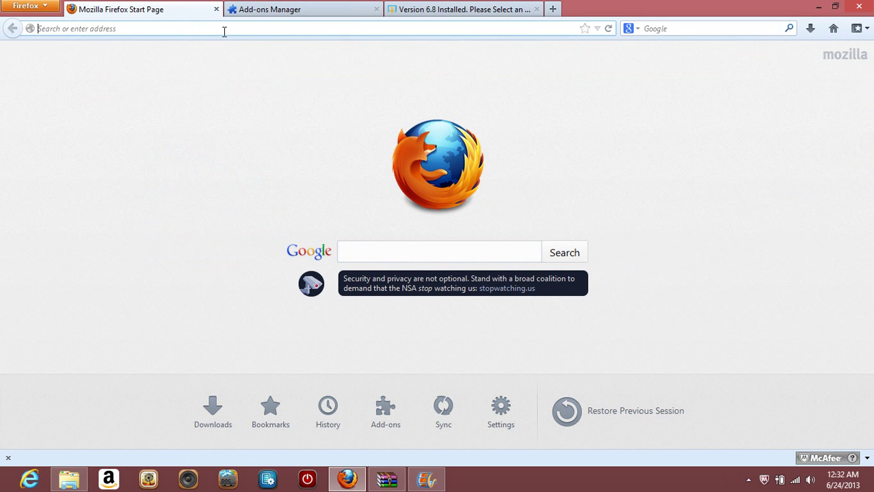
type("youtube.com/")
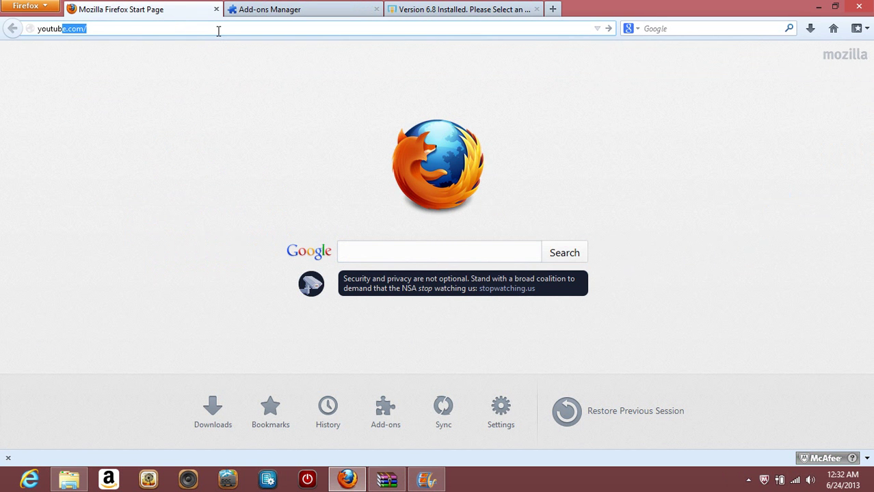
key("Return")
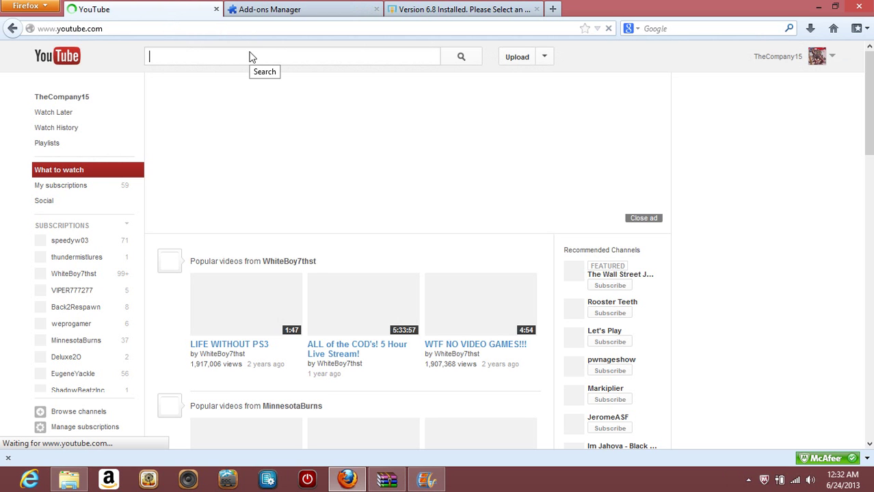
type("sponge")
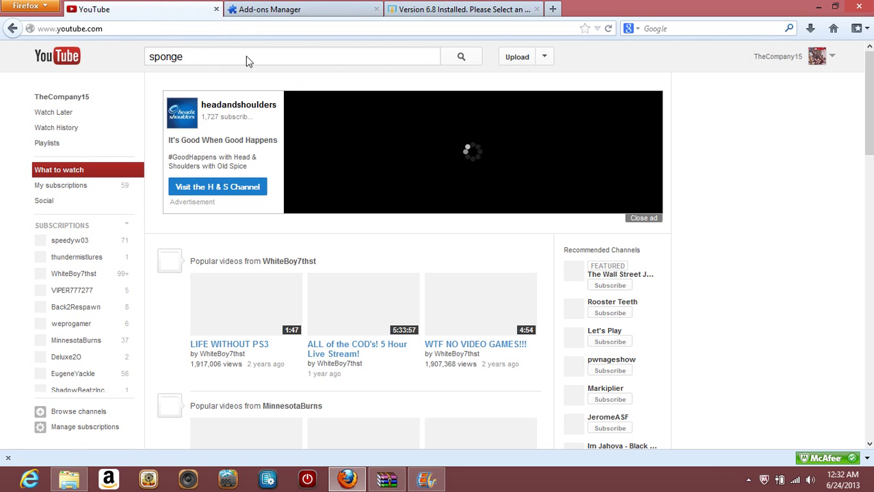
type("bob")
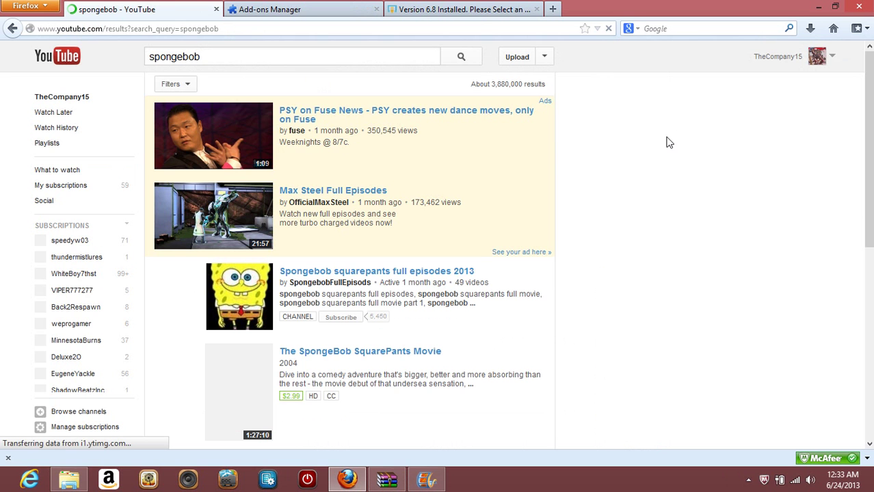
Open the video "Spongebob squarepants full episodes 2013 SpongeBob Jailbreak! full movie 2013" from the search results
scroll(682, 134, "down", 3)
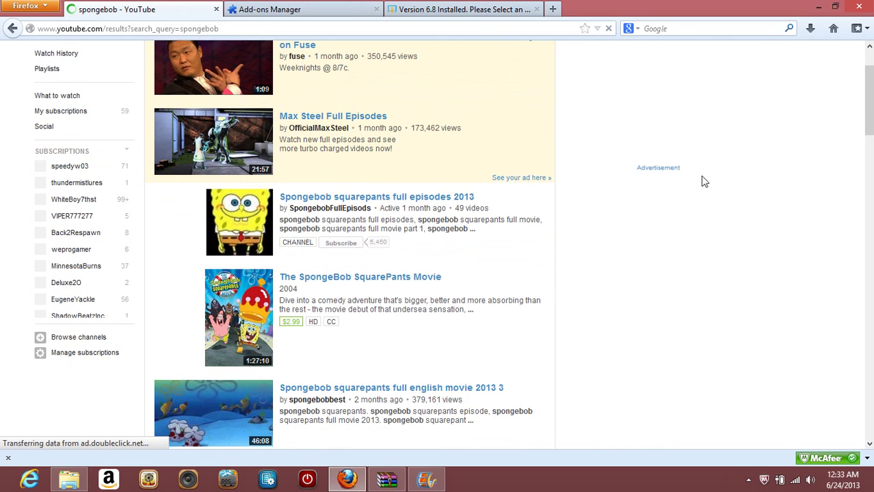
scroll(696, 189, "down", 4)
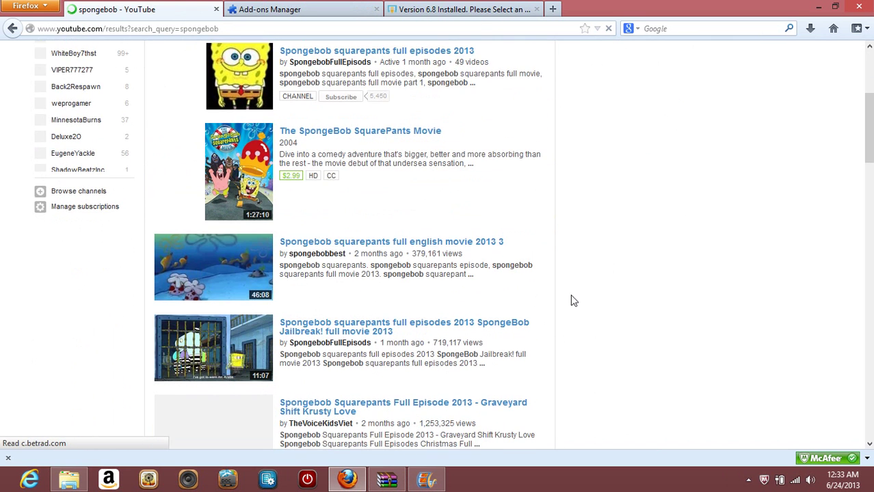
scroll(342, 339, "down", 1)
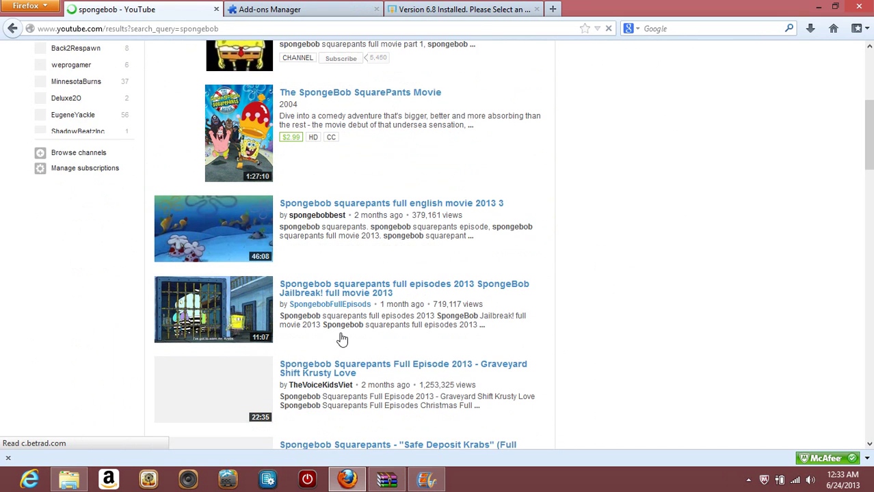
scroll(346, 288, "down", 1)
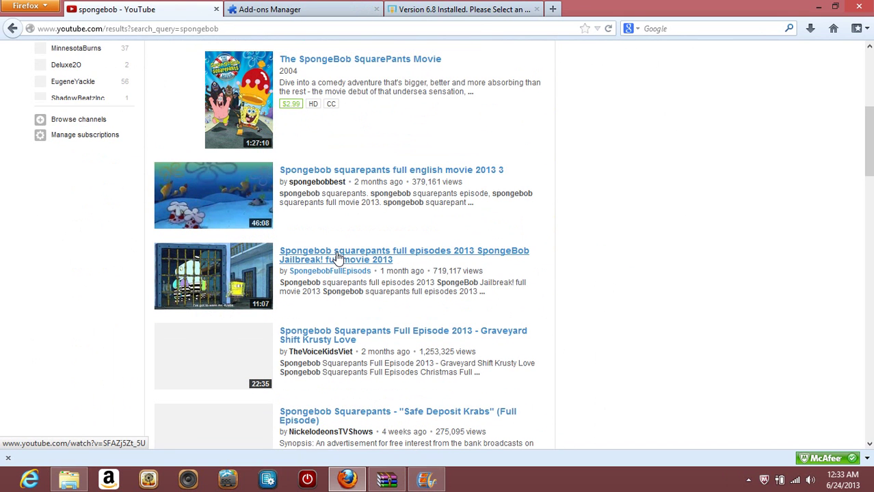
left_click(337, 256)
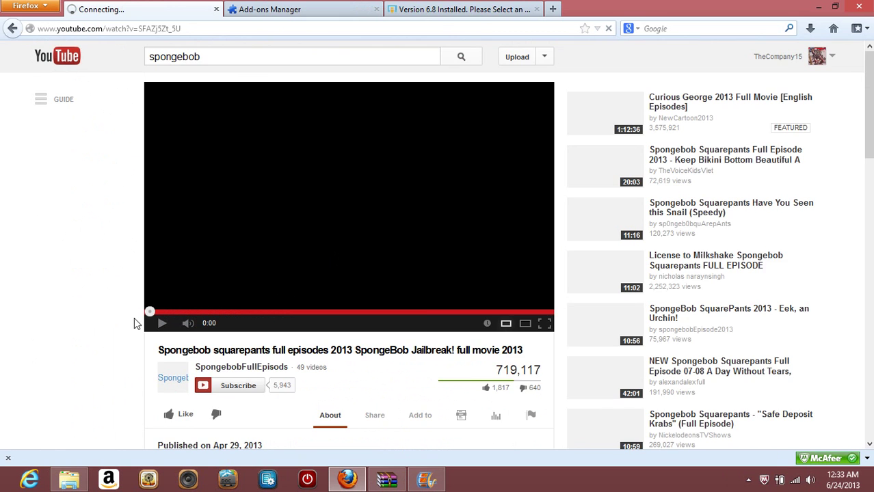
Pause playback on the video page where the add-on's download option sits, and close Firefox
scroll(137, 317, "down", 2)
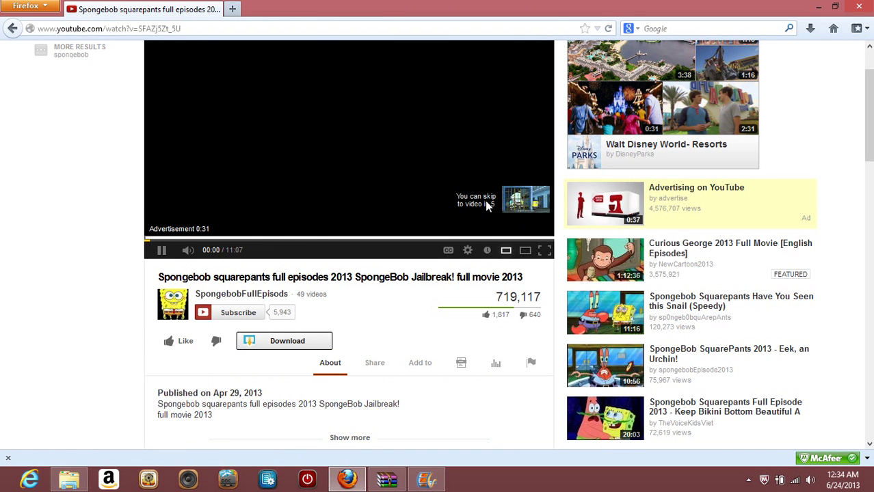
left_click(163, 250)
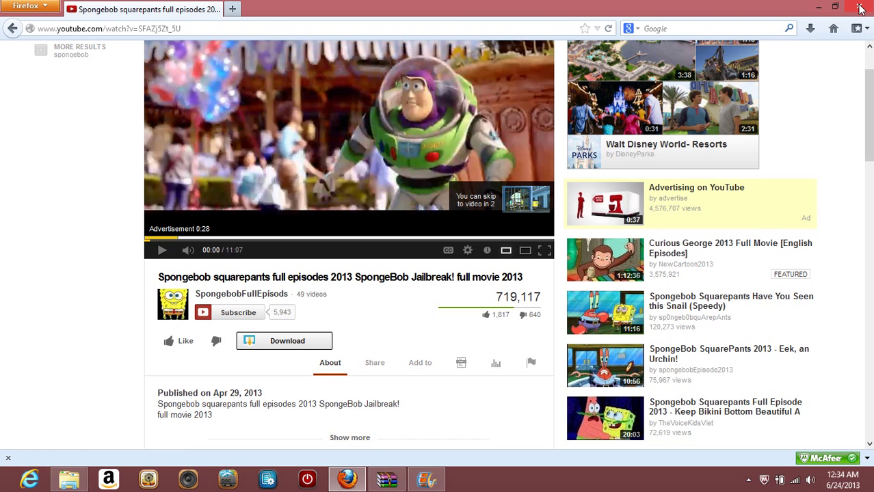
left_click(859, 8)
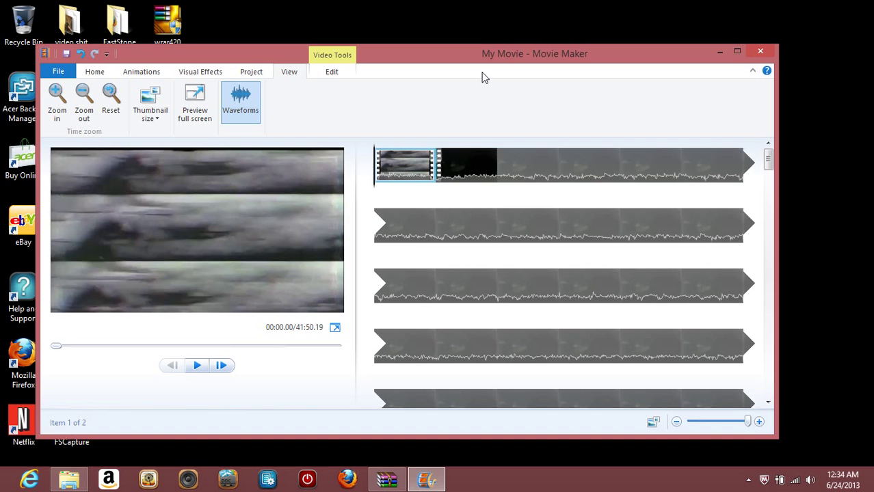
Reposition the Movie Maker window and examine the project audio, waveform display, clip editing and home options
left_click_drag(483, 62, 515, 40)
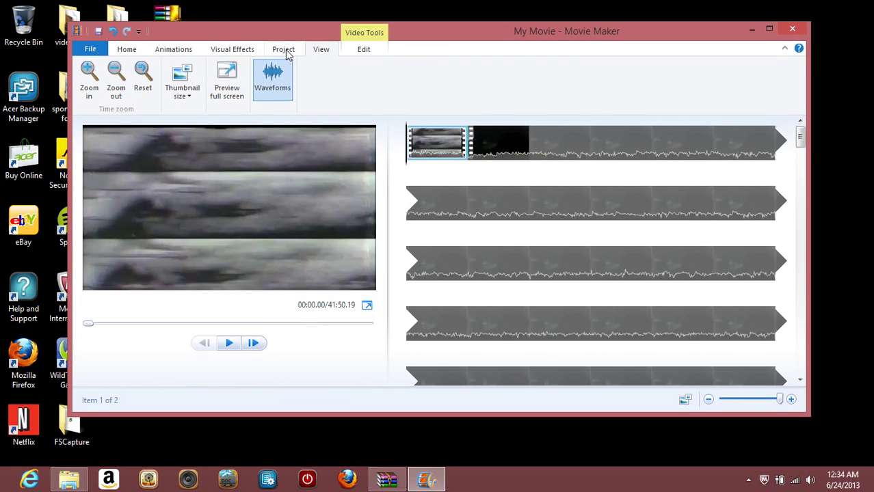
left_click(284, 50)
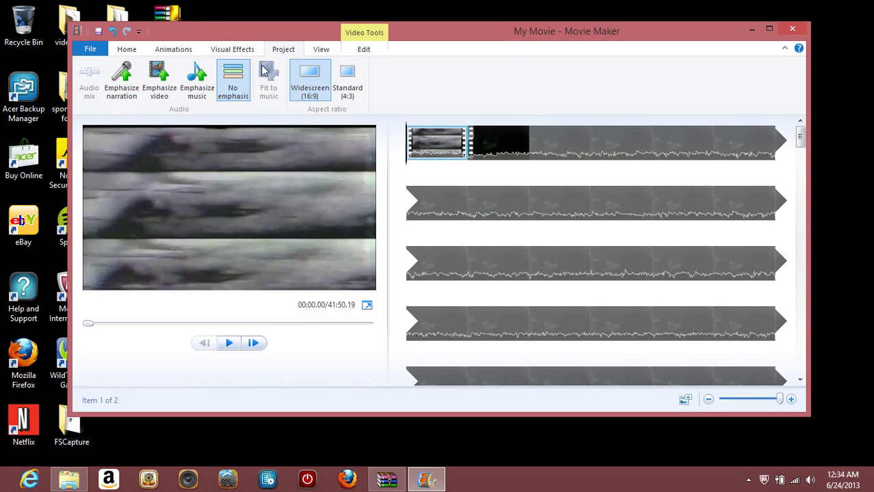
left_click(238, 95)
mouse_move(592, 160)
left_click(322, 51)
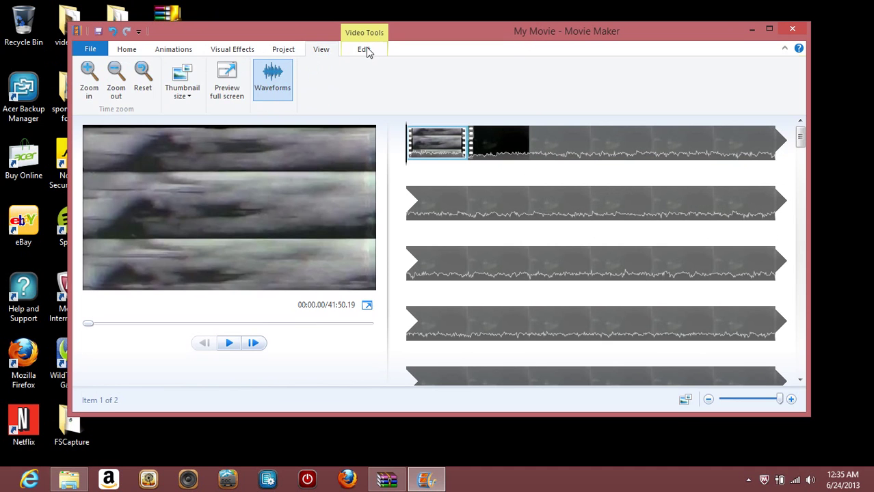
left_click(364, 50)
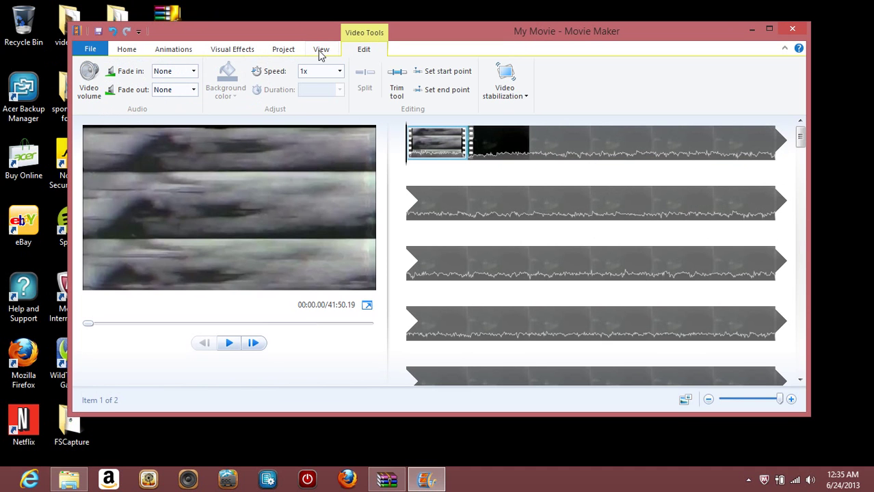
left_click(319, 53)
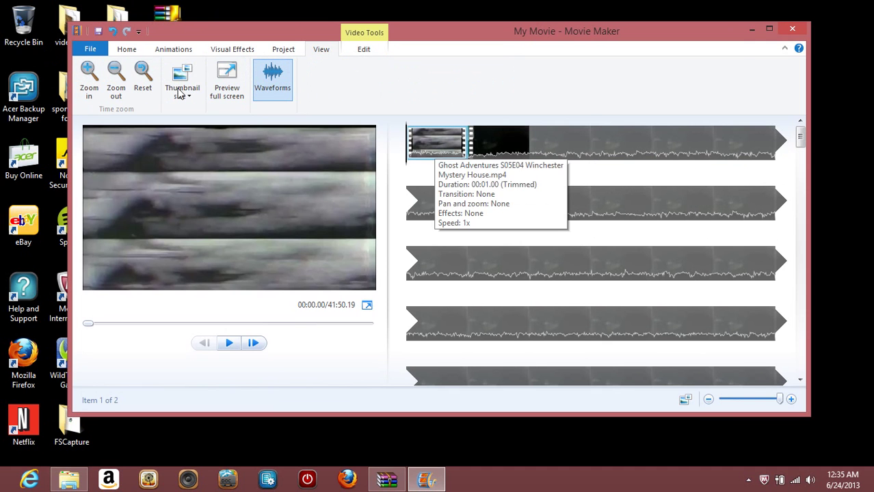
left_click(127, 51)
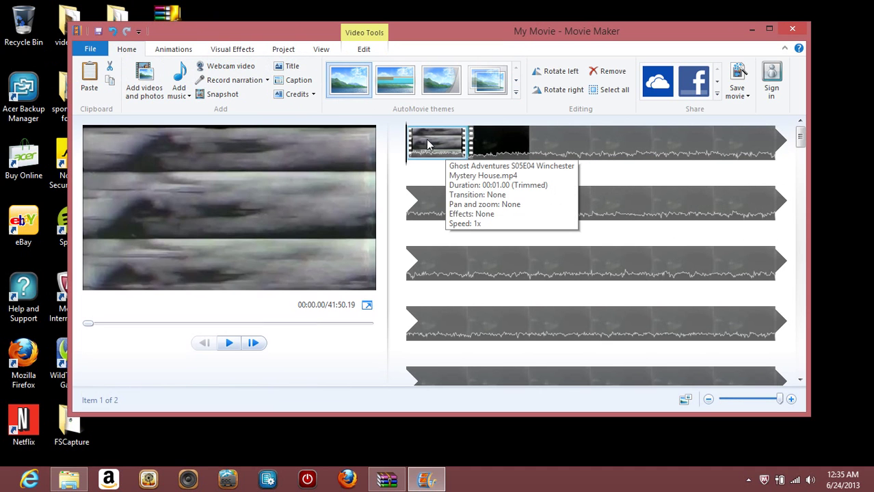
Play the movie from the start and stop it in the second clip at about 2.57 seconds
left_click(230, 343)
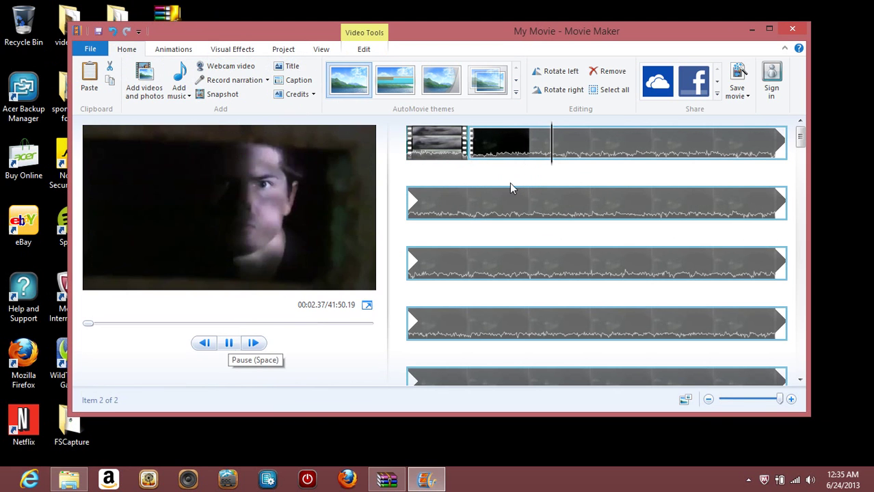
left_click(565, 139)
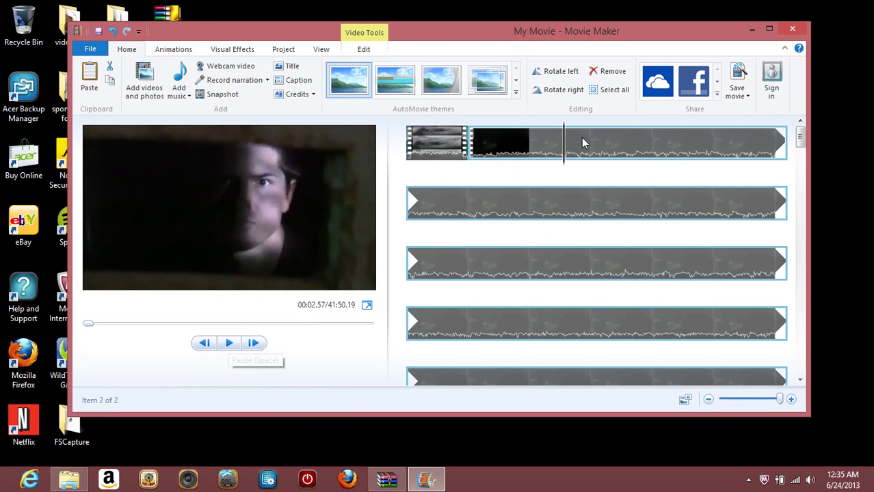
Find the cut position in the second clip by replaying it, and split the clip at about 2.3 seconds
left_click(546, 162)
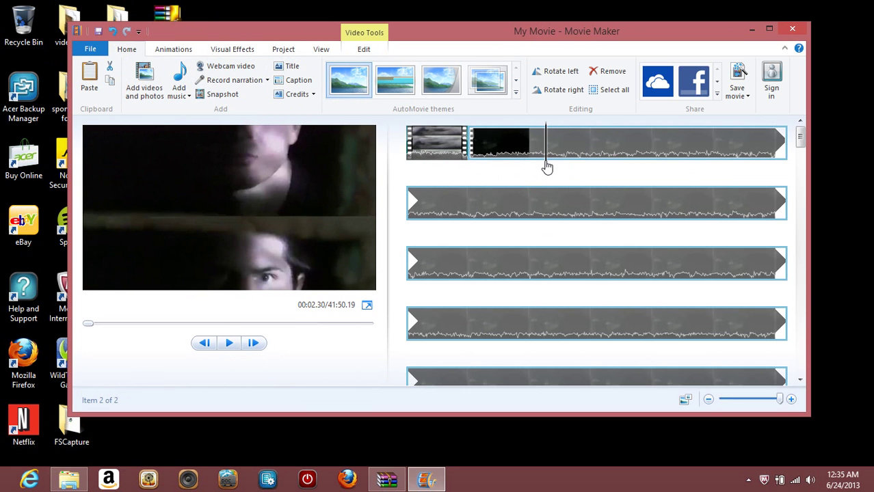
left_click(533, 164)
left_click(231, 343)
left_click(231, 343)
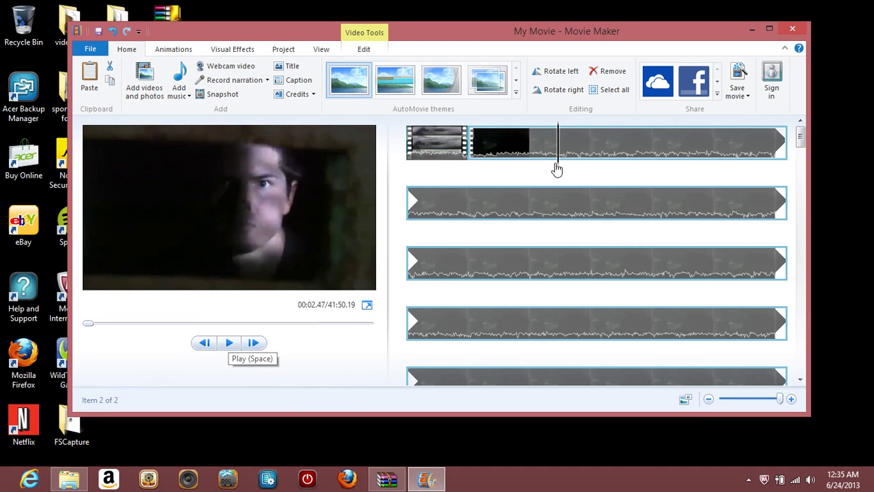
left_click(546, 166)
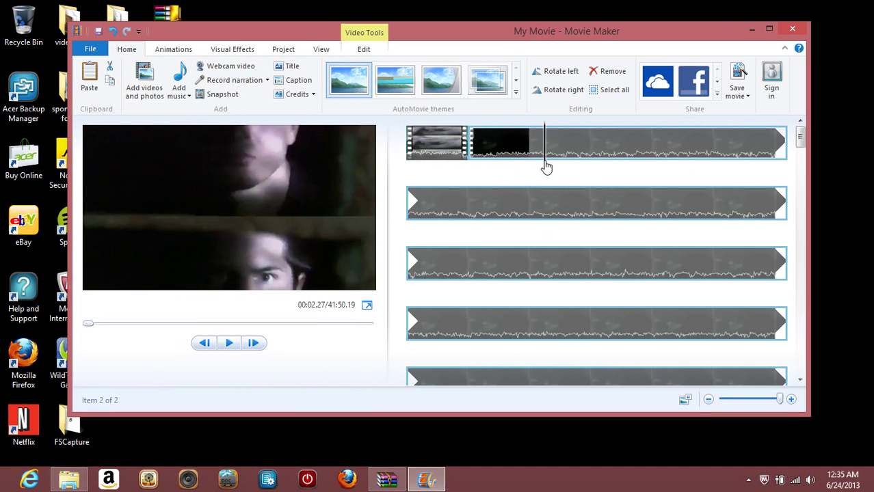
right_click(555, 157)
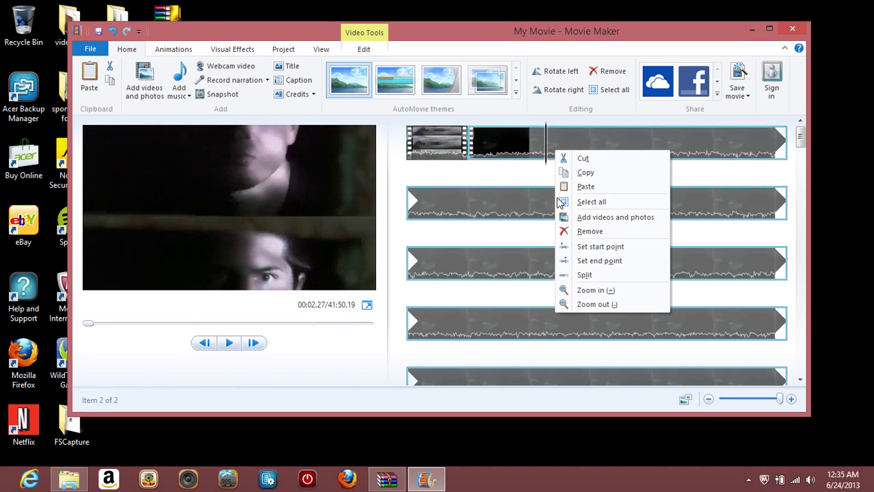
left_click(583, 276)
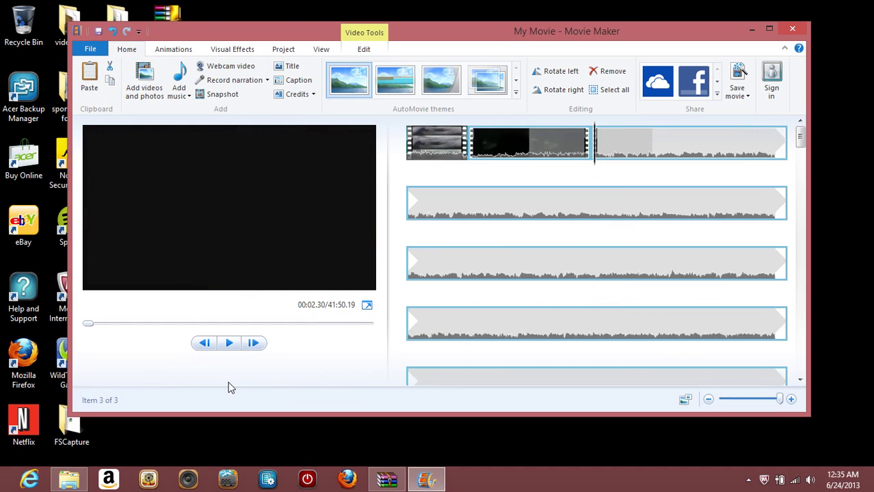
Play the clip that follows the split and return the playhead to its start at 2.30 seconds
left_click(229, 344)
left_click(622, 154)
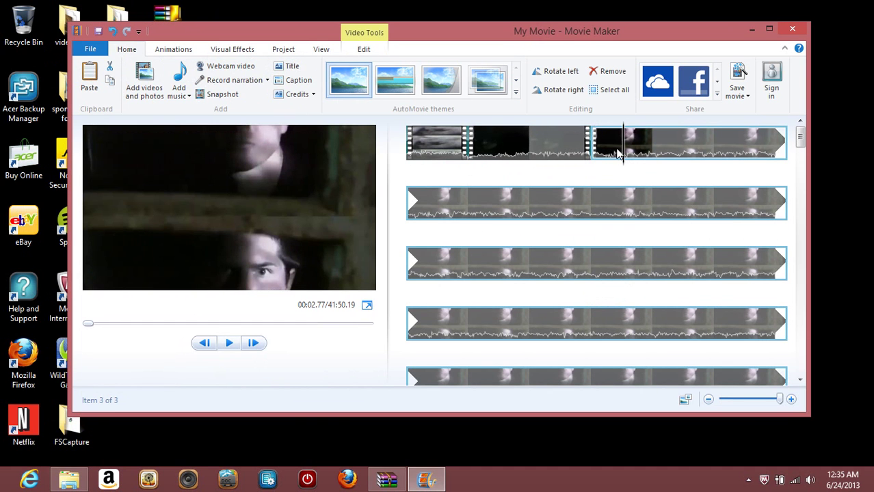
left_click(594, 164)
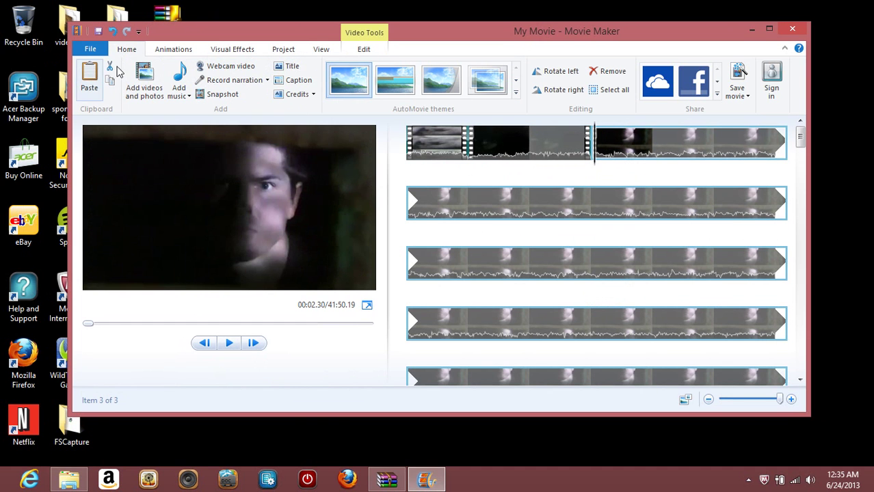
Add the audio file "dick" from the desktop's spongebobedite folder as music at the current point, 2.30 seconds
left_click(188, 99)
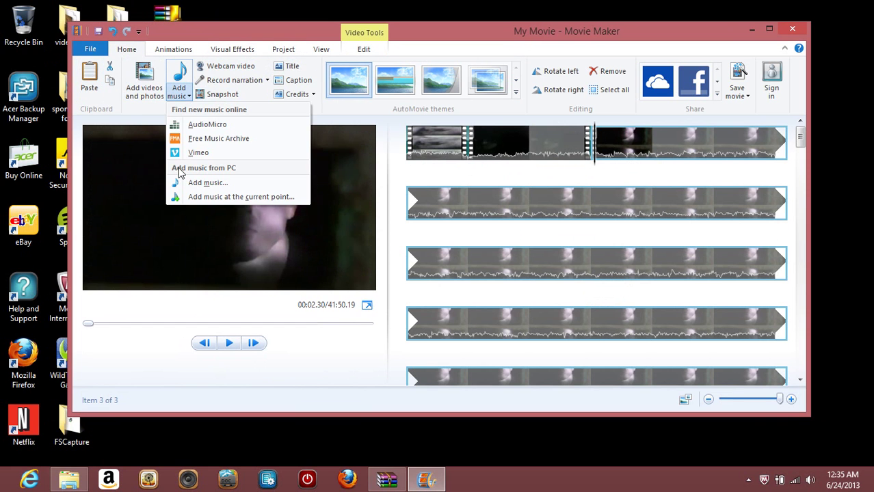
left_click(220, 202)
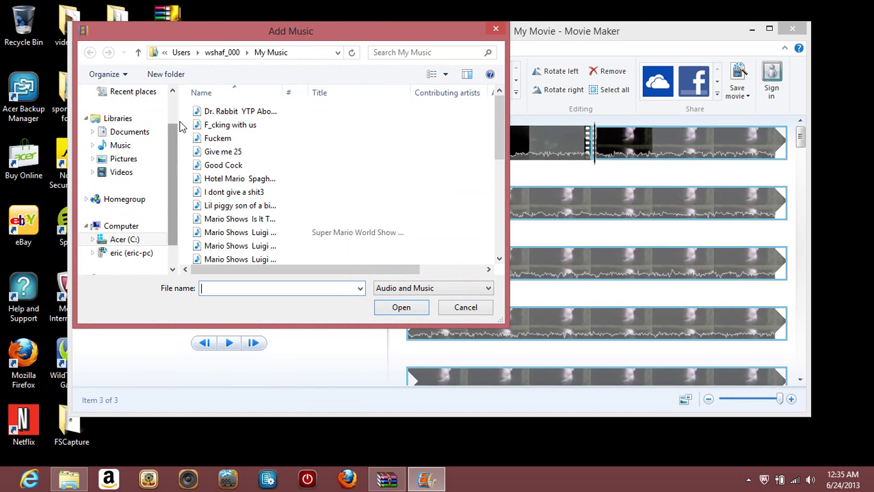
scroll(132, 120, "up", 2)
left_click(134, 113)
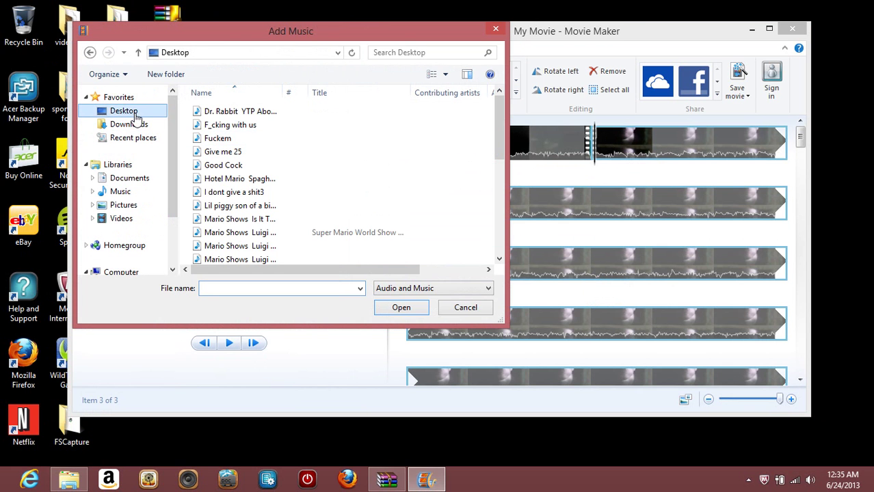
left_click_drag(502, 148, 500, 236)
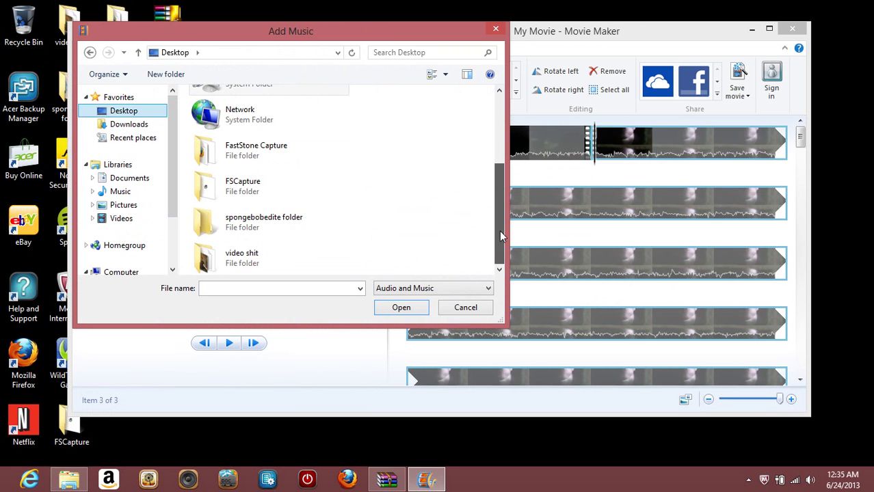
double_click(258, 222)
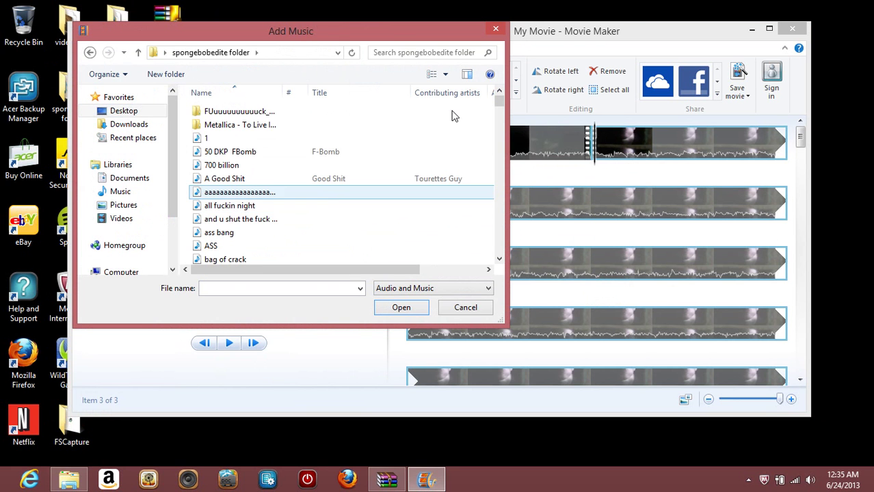
left_click_drag(500, 102, 501, 134)
scroll(506, 135, "down", 1)
scroll(506, 134, "down", 4)
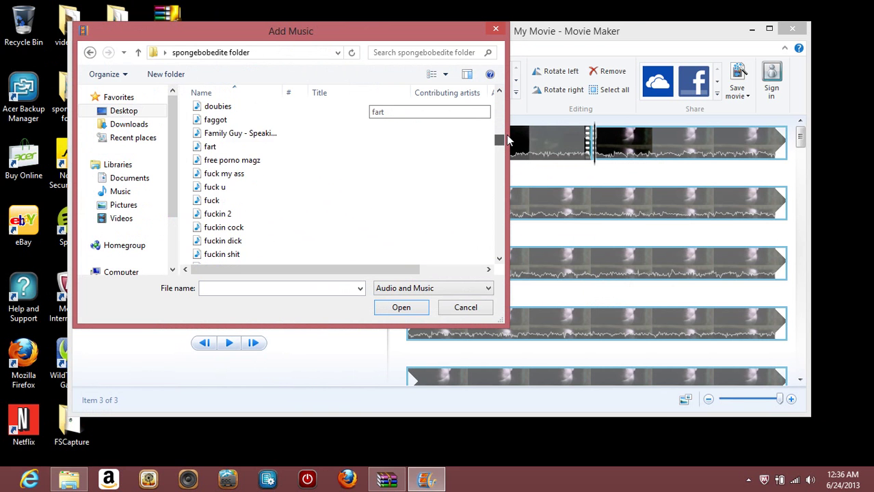
scroll(506, 134, "up", 3)
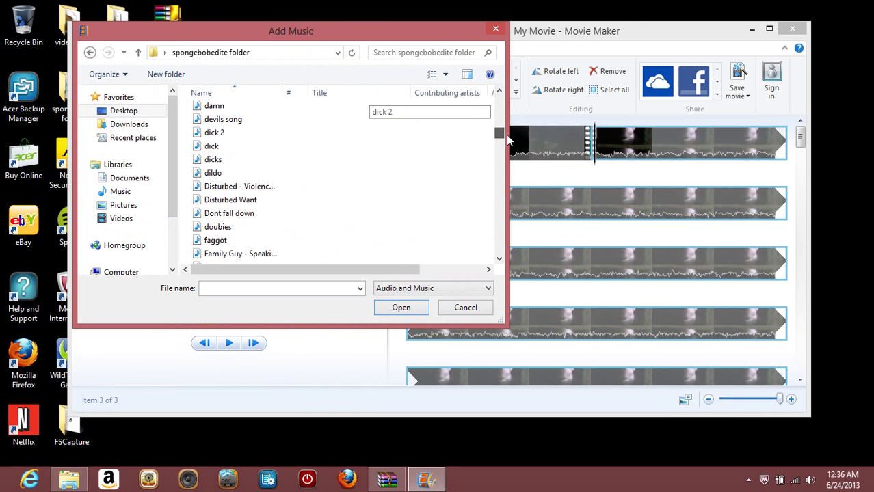
double_click(222, 147)
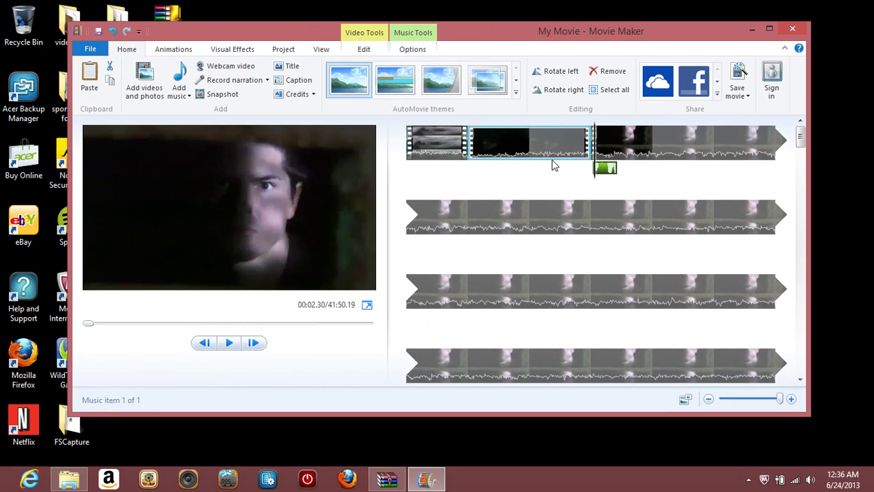
Play the movie past the added sound and split the third clip at 3.17 seconds
left_click(229, 343)
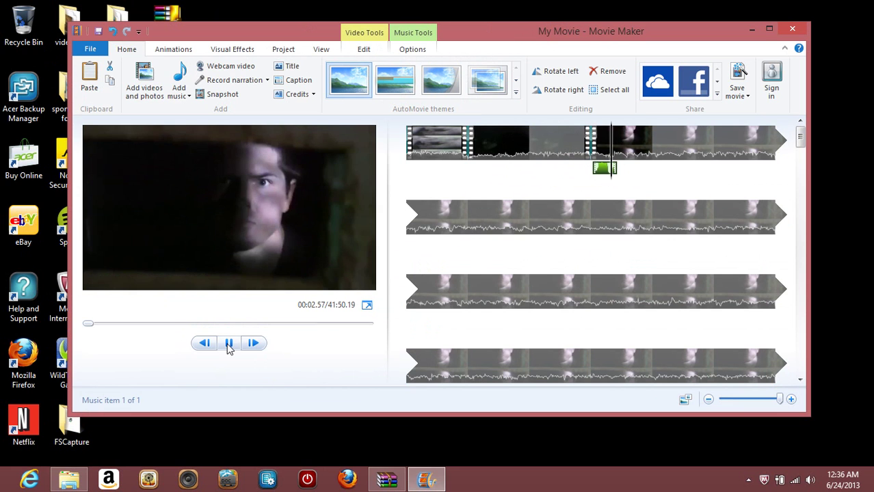
left_click(229, 343)
left_click(229, 344)
left_click(229, 343)
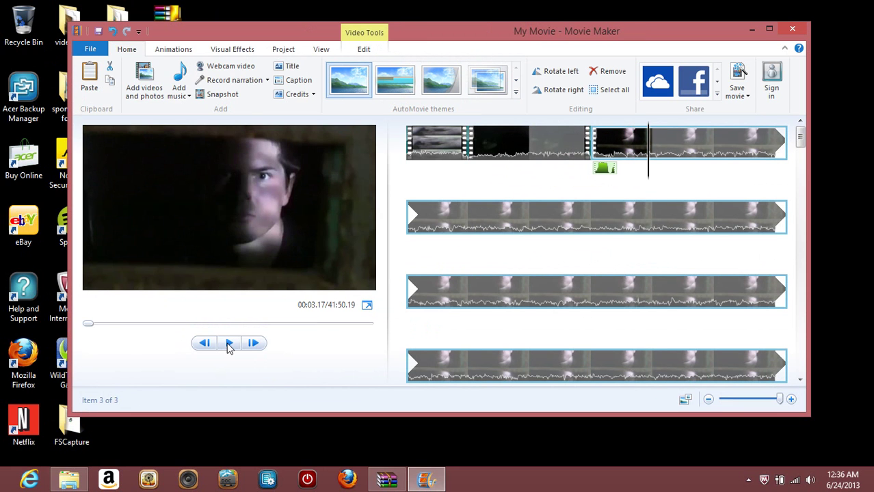
right_click(652, 143)
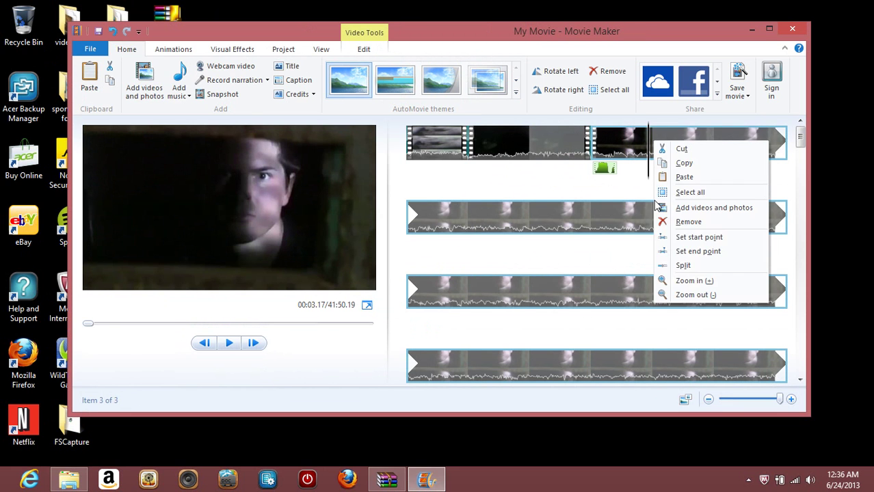
left_click(683, 266)
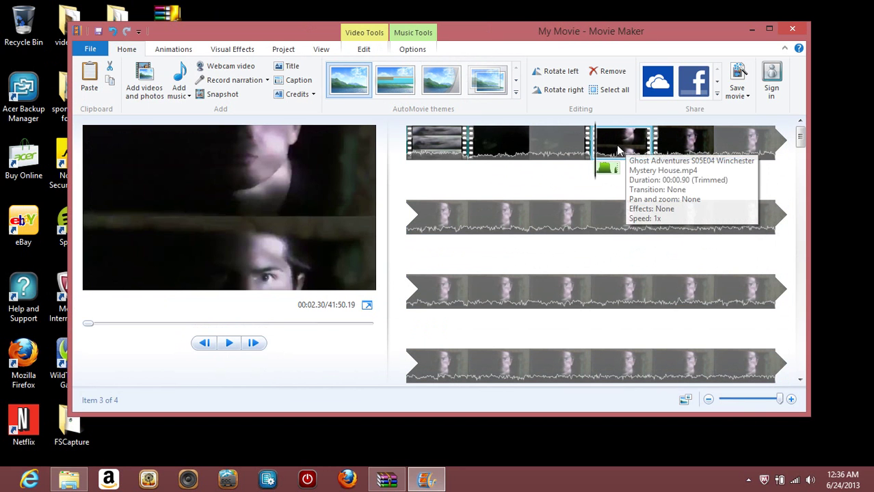
Turn the video volume of the short third clip above the added sound all the way down
left_click(362, 49)
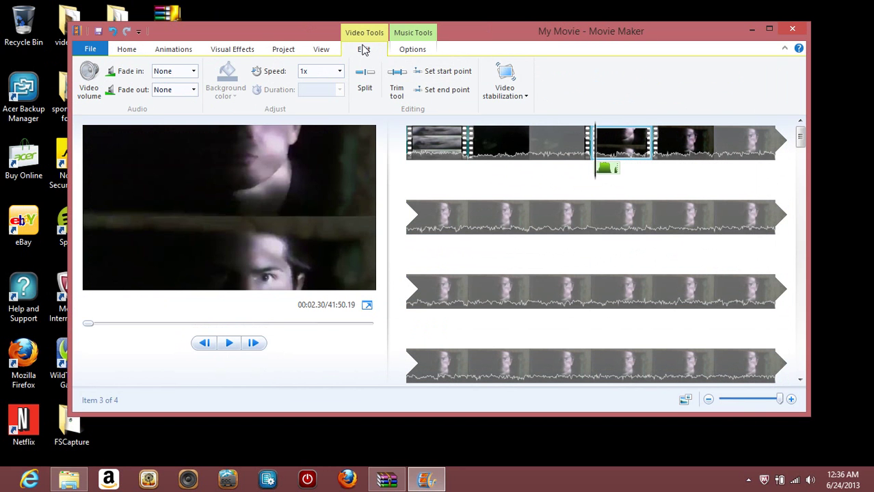
left_click(95, 79)
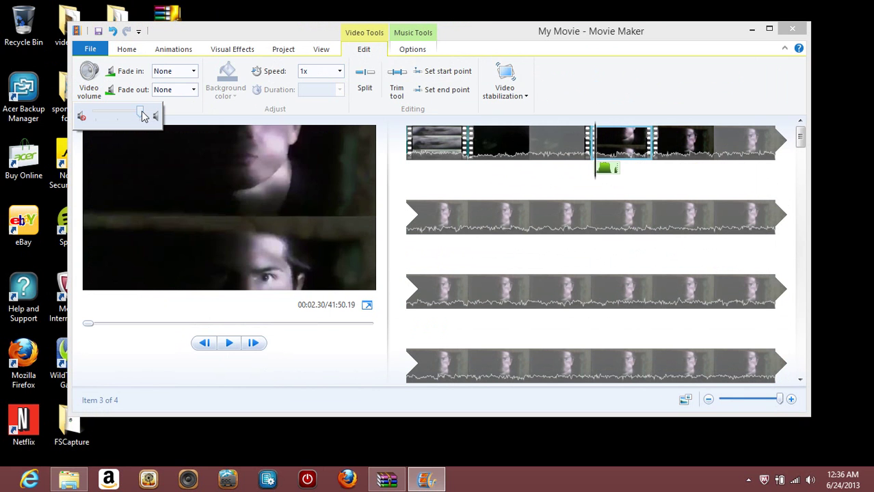
left_click_drag(142, 117, 68, 117)
Play the movie from the first clip through the muted clip with its added sound and on into the fourth clip
left_click(428, 140)
left_click(229, 345)
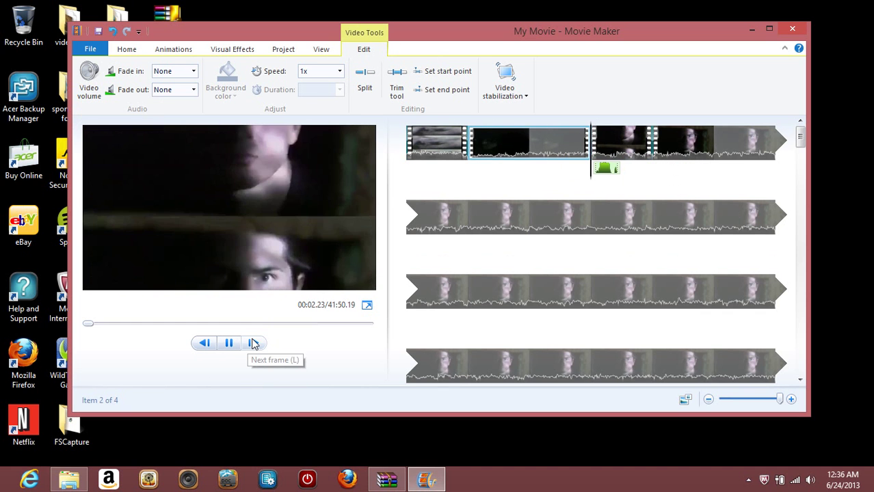
left_click(229, 345)
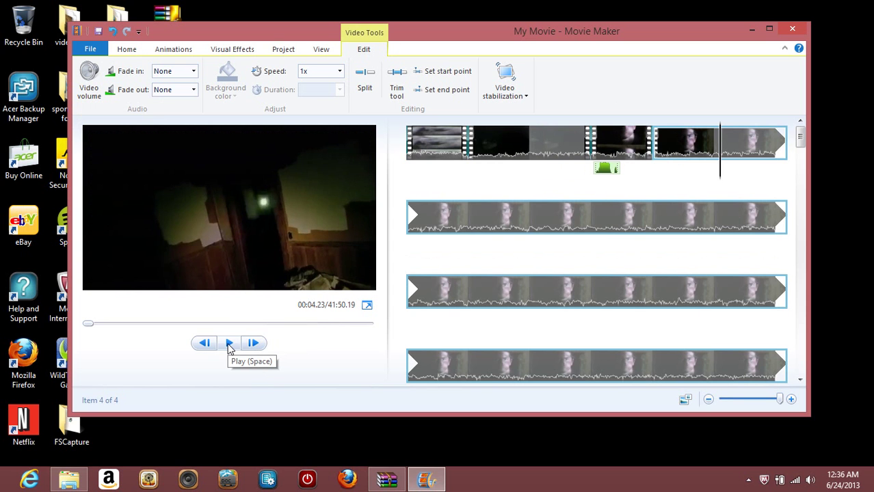
left_click(230, 345)
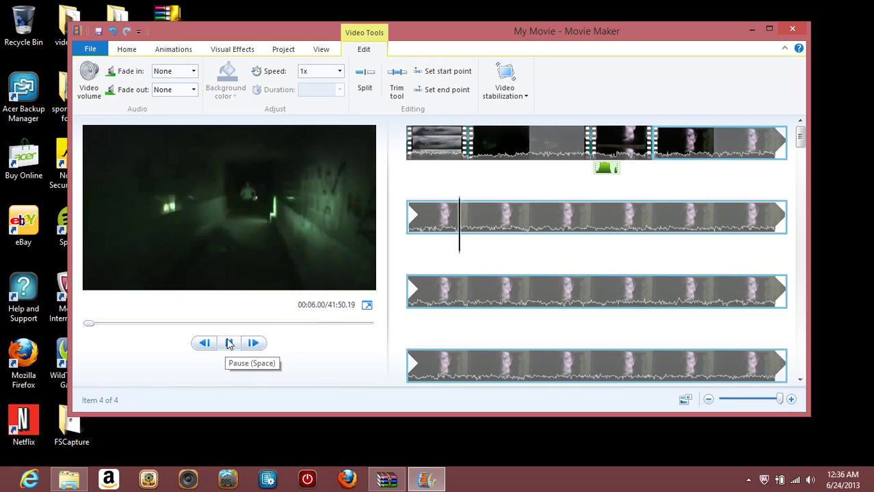
left_click(229, 344)
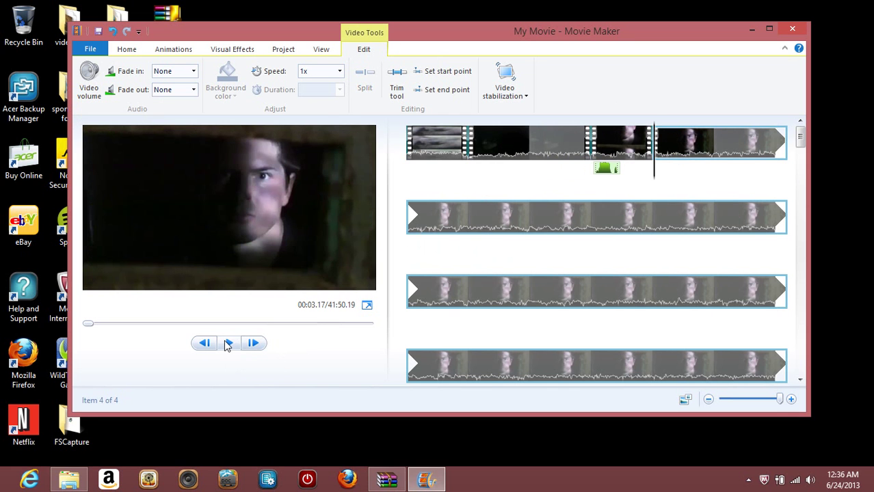
Play the fourth clip from its start and split it at 4.93 seconds
left_click(228, 345)
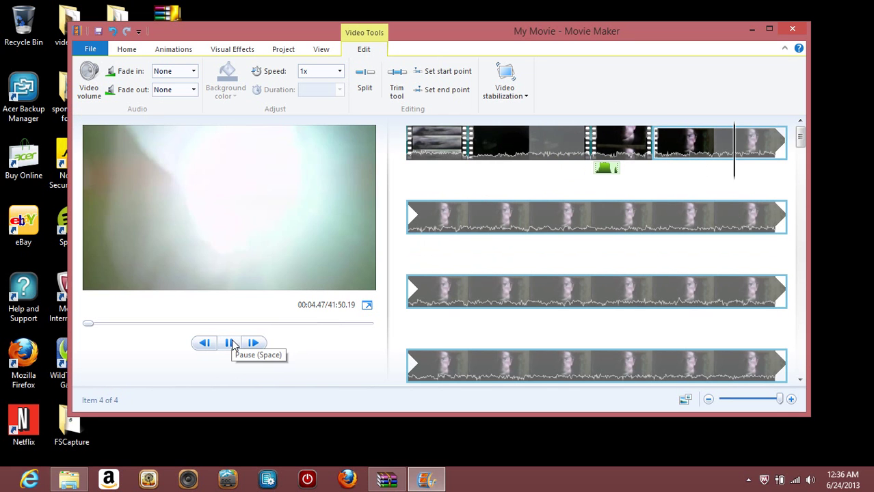
left_click(767, 177)
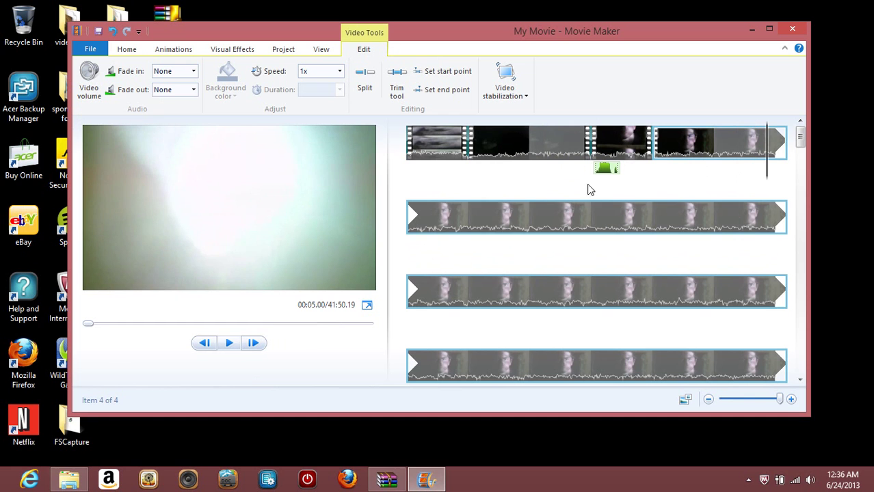
left_click(762, 176)
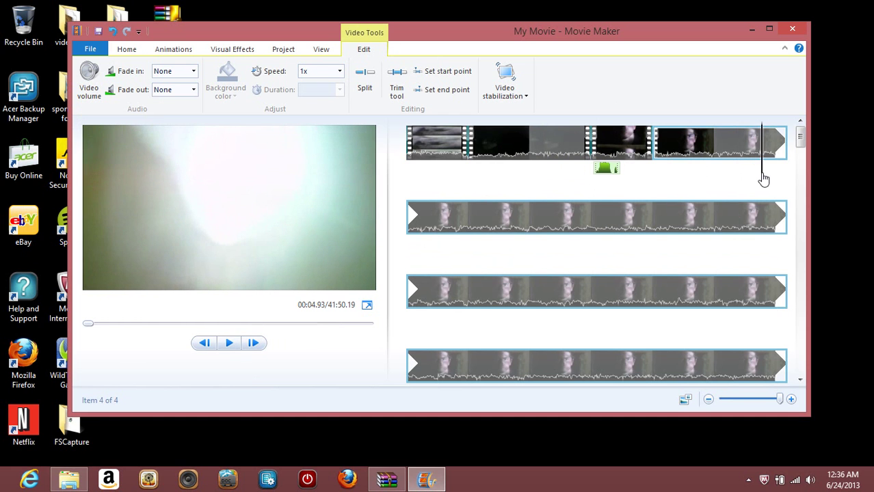
right_click(766, 146)
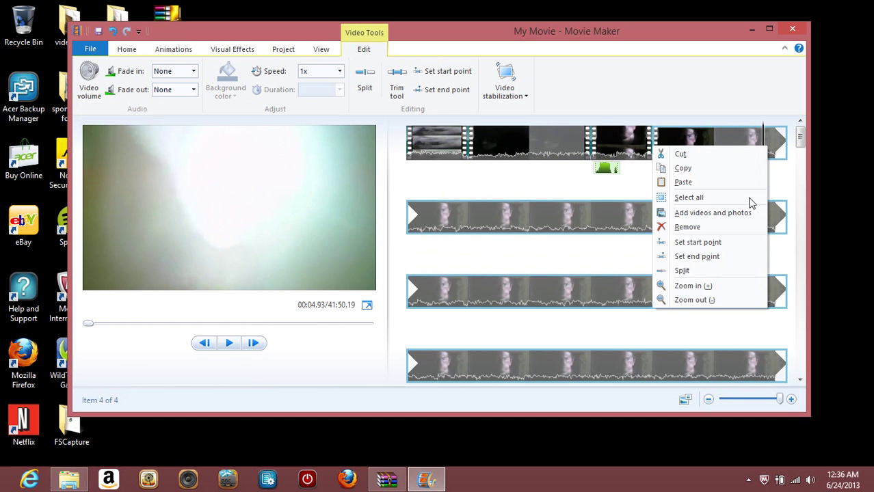
left_click(695, 272)
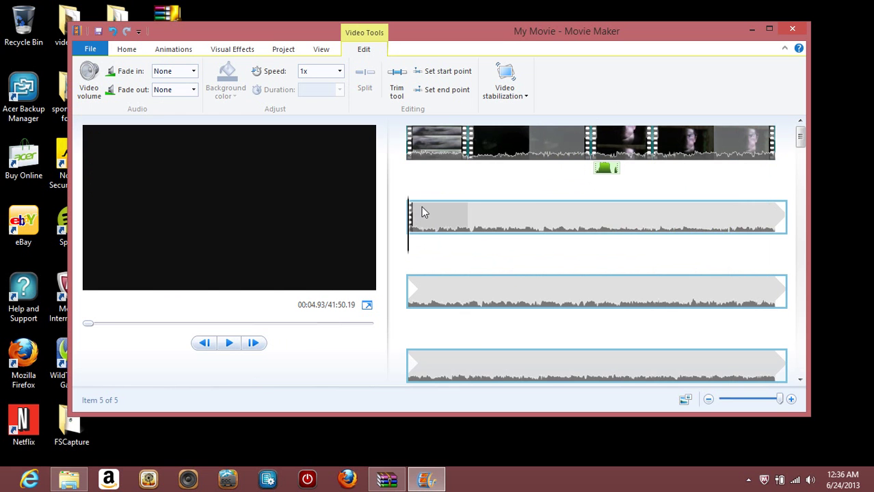
Insert a sound file from the spongebobedite folder at the 4.93-second point, under the fifth clip
left_click(134, 52)
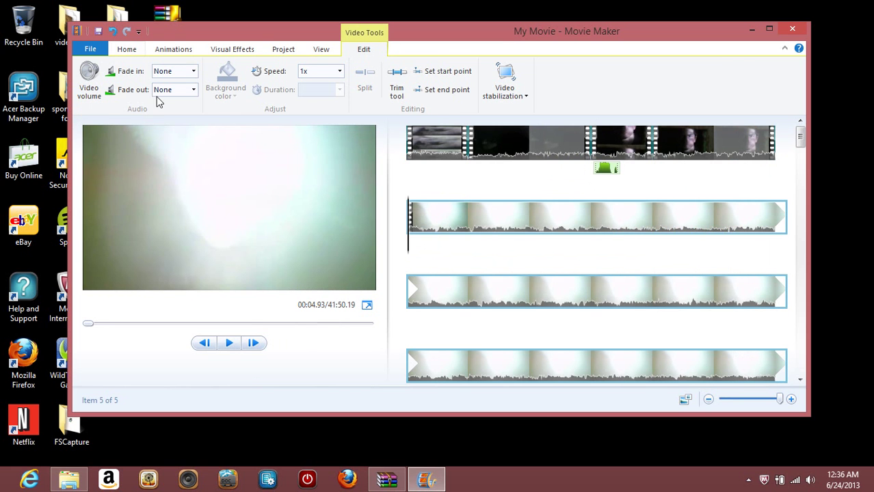
left_click(184, 96)
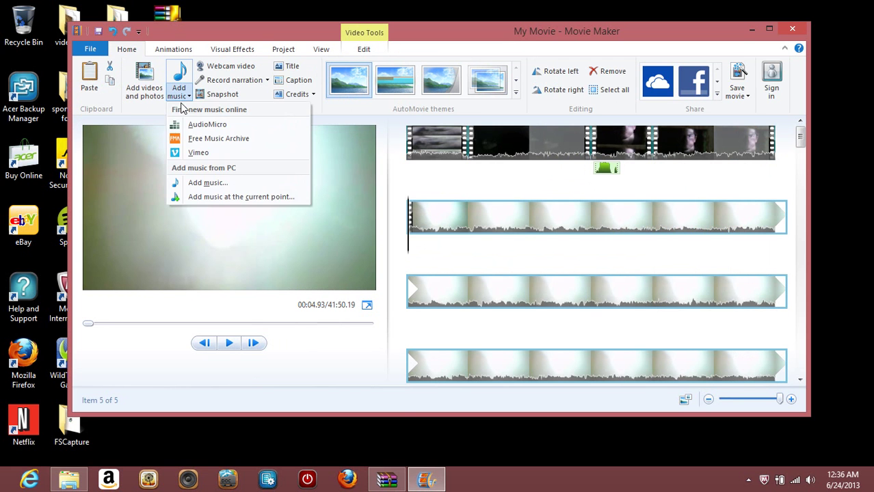
left_click(212, 197)
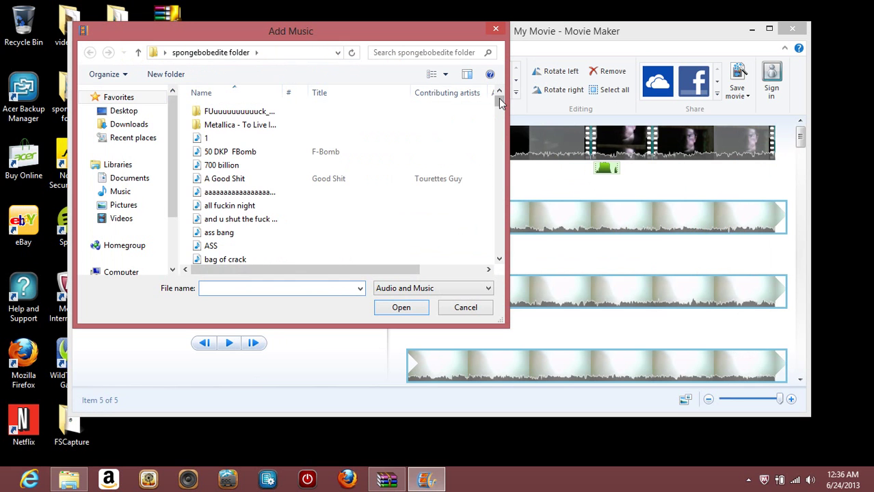
left_click_drag(500, 97, 498, 175)
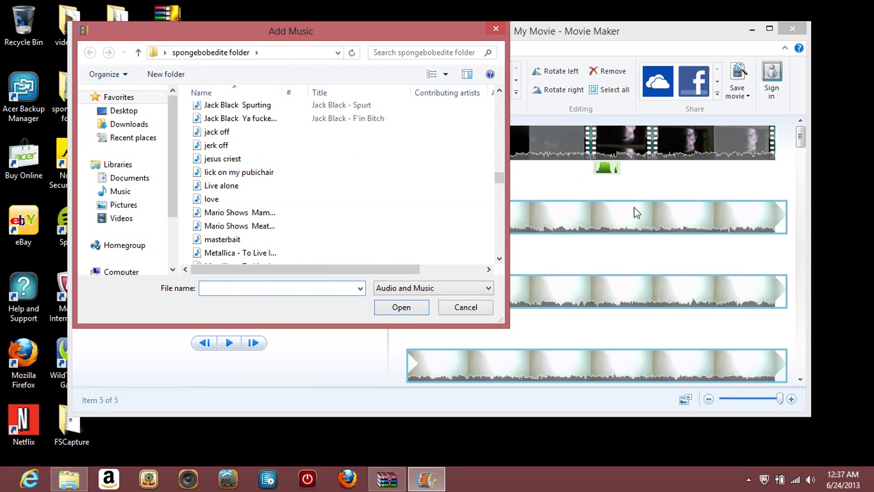
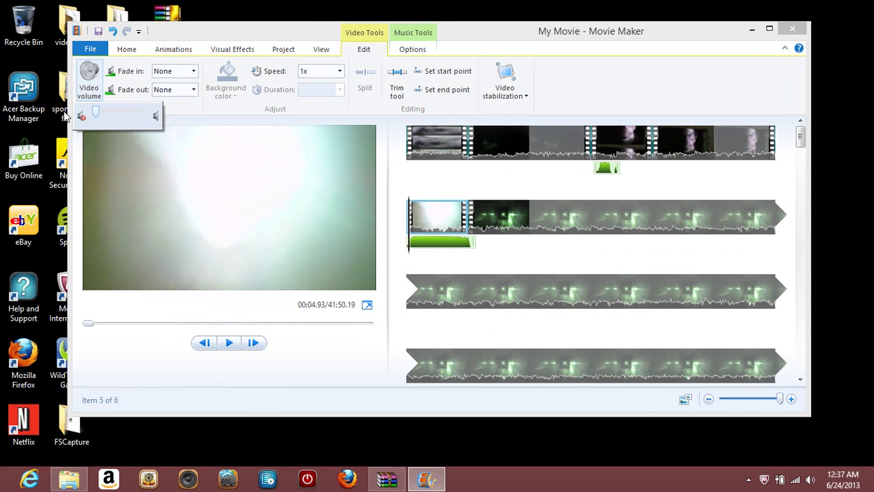
Play the movie from the first clip through the fifth clip's added sound and on into the sixth clip
left_click(131, 52)
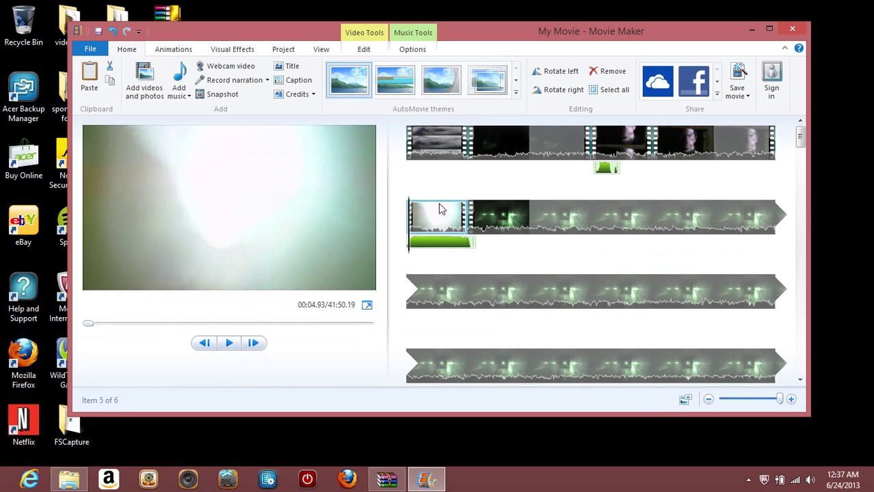
left_click(429, 145)
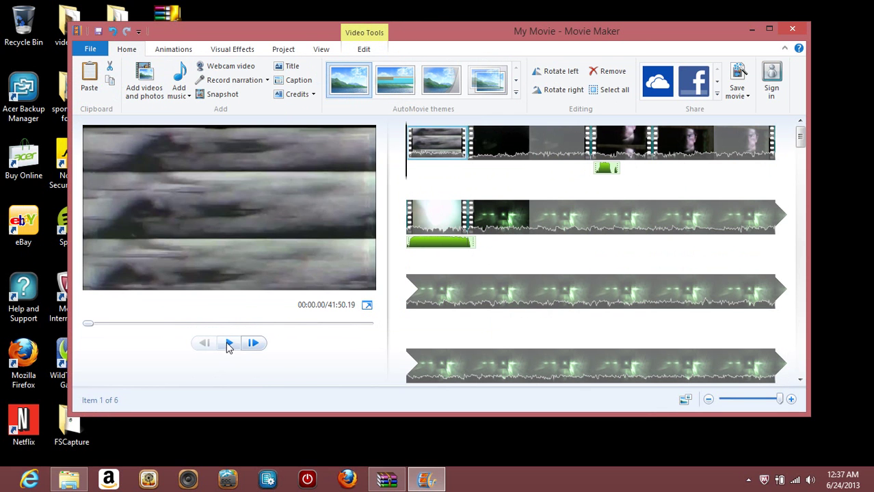
left_click(229, 344)
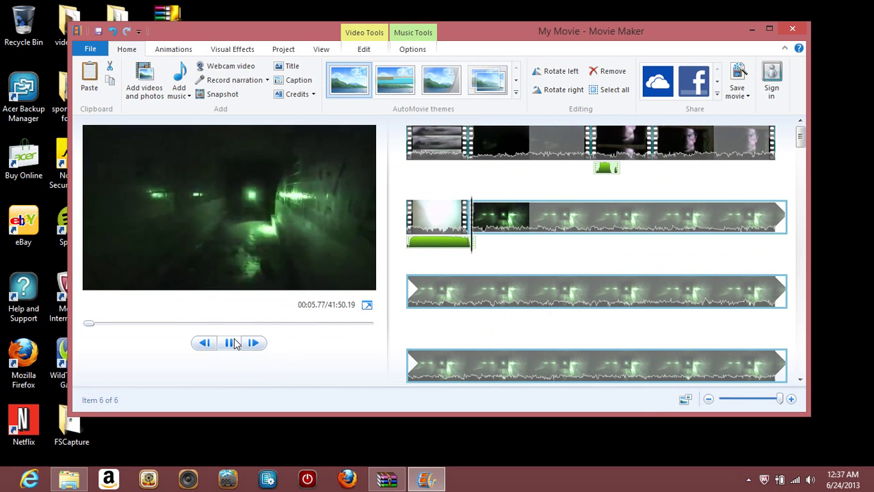
left_click(230, 343)
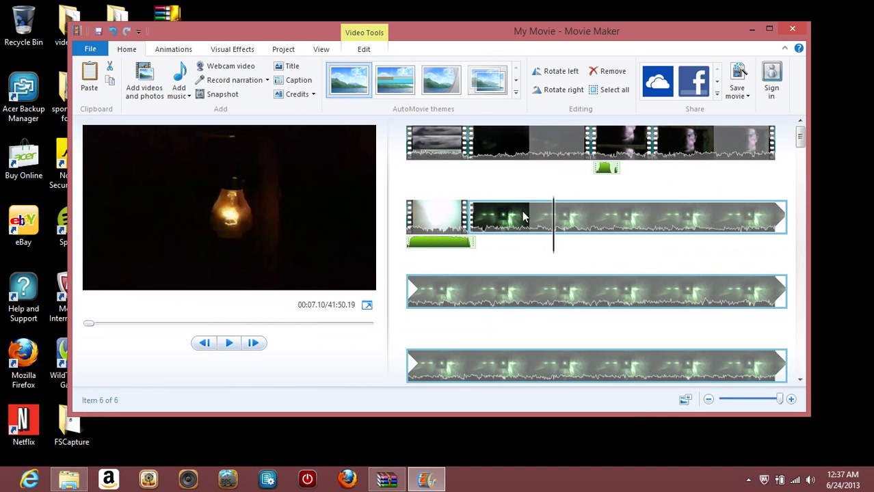
Replay the part around the light bulb scene and split the sixth clip at 7.30 seconds
left_click(229, 343)
left_click(557, 257)
left_click(566, 253)
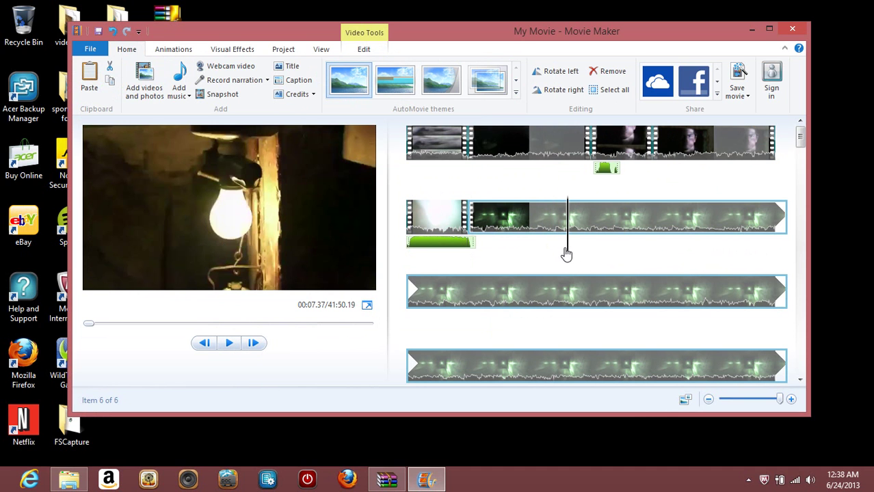
left_click(230, 344)
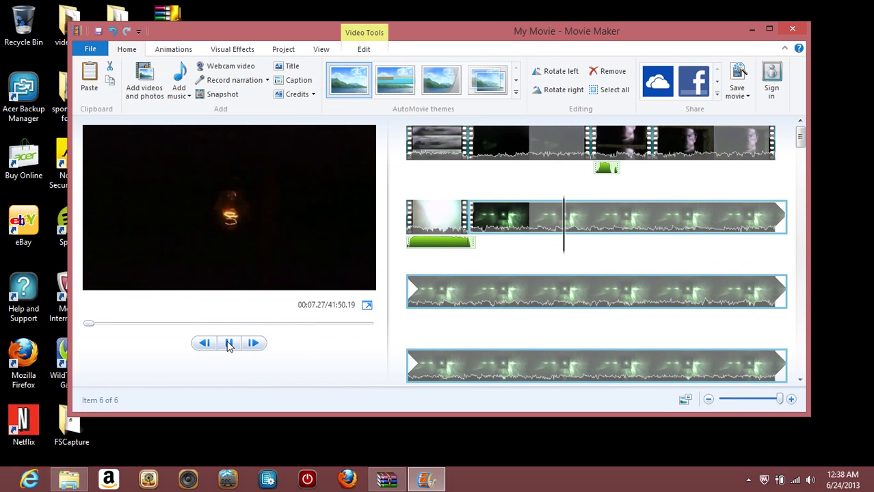
left_click(577, 232)
left_click(567, 253)
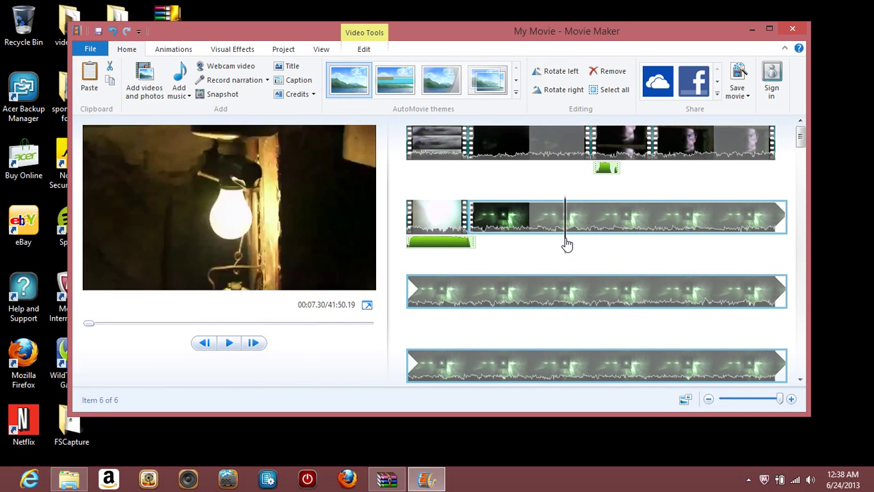
right_click(571, 233)
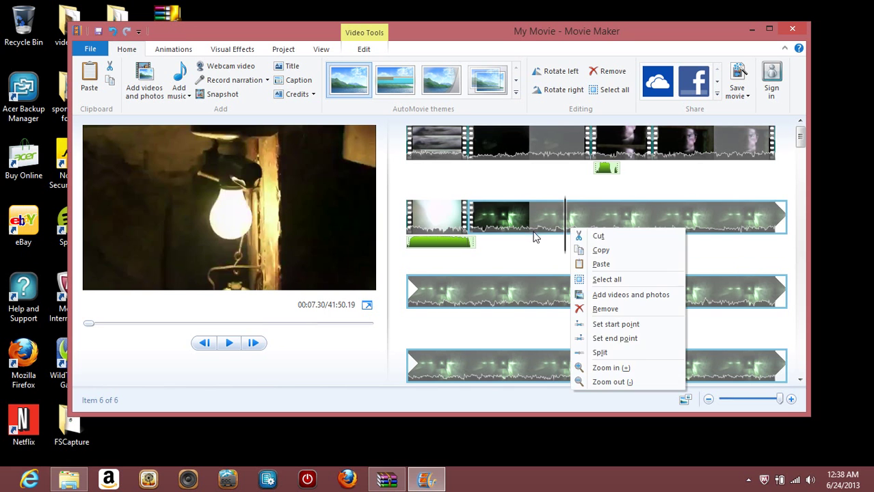
left_click(597, 352)
Insert a sound file from the spongebobedite folder at the 7.30-second point, under the light bulb clip
left_click(180, 95)
left_click(225, 197)
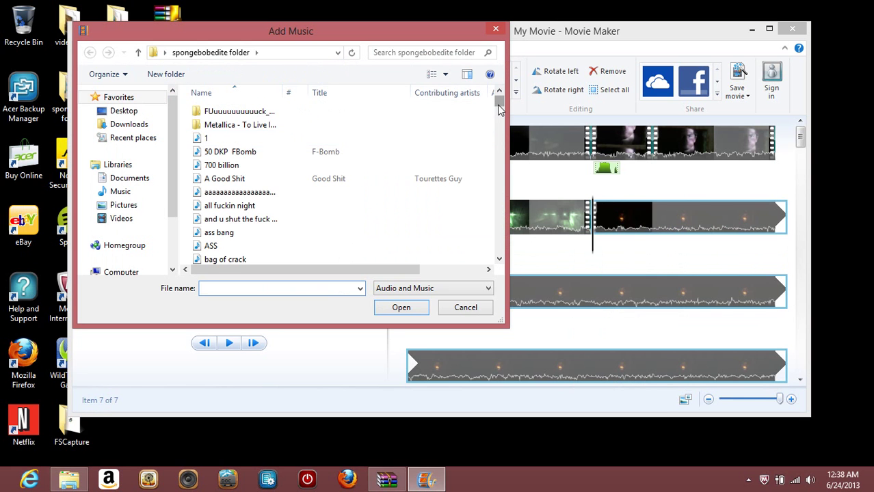
scroll(498, 109, "down", 3)
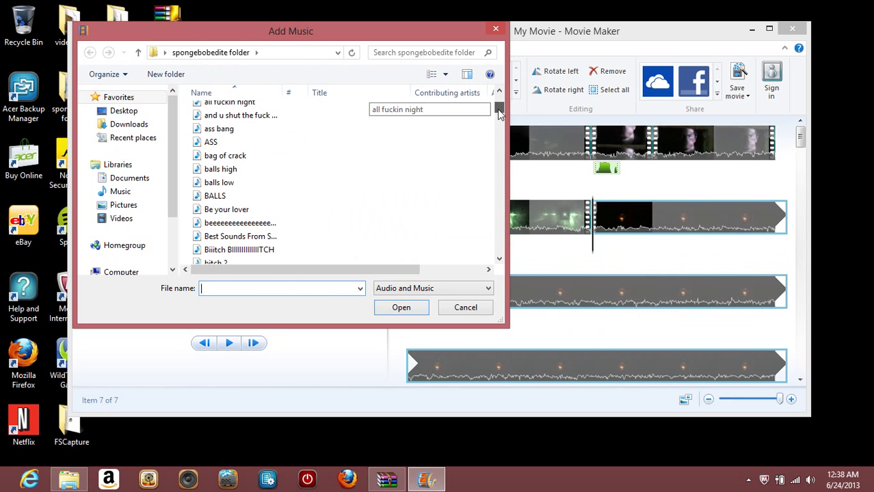
double_click(219, 183)
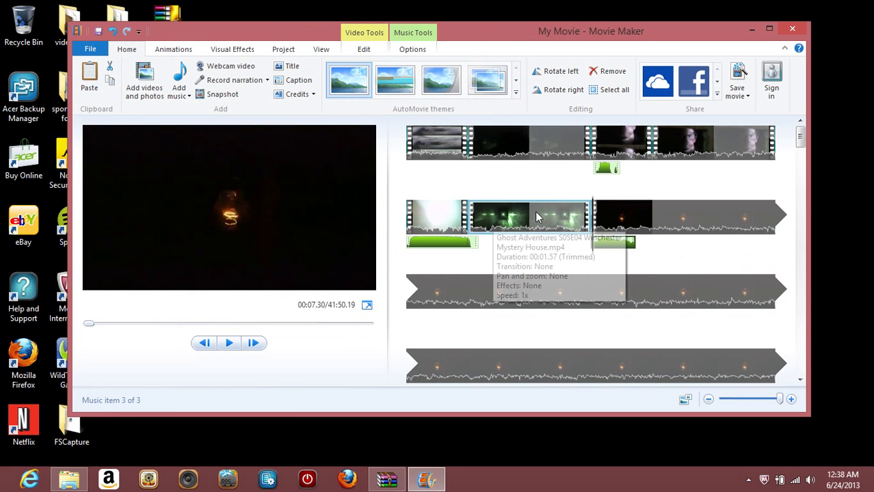
Play past the newly added sound and split the seventh clip at 8.03 seconds
left_click(229, 344)
left_click(229, 344)
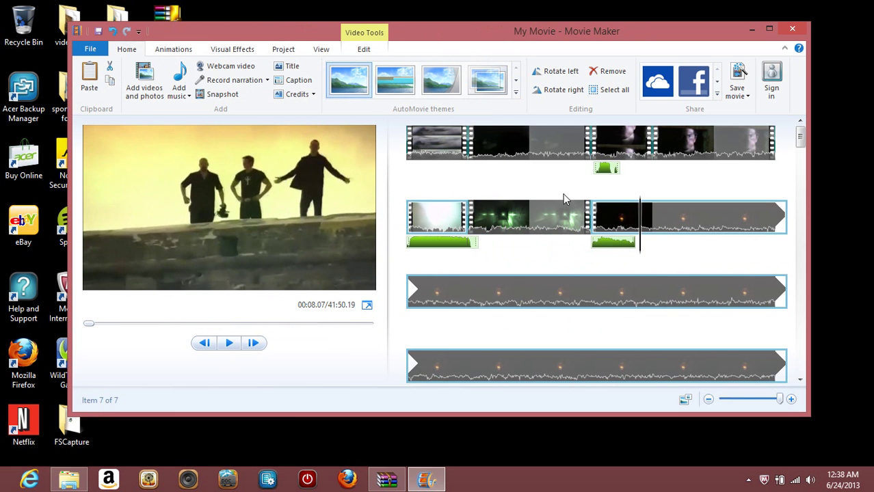
left_click(638, 239)
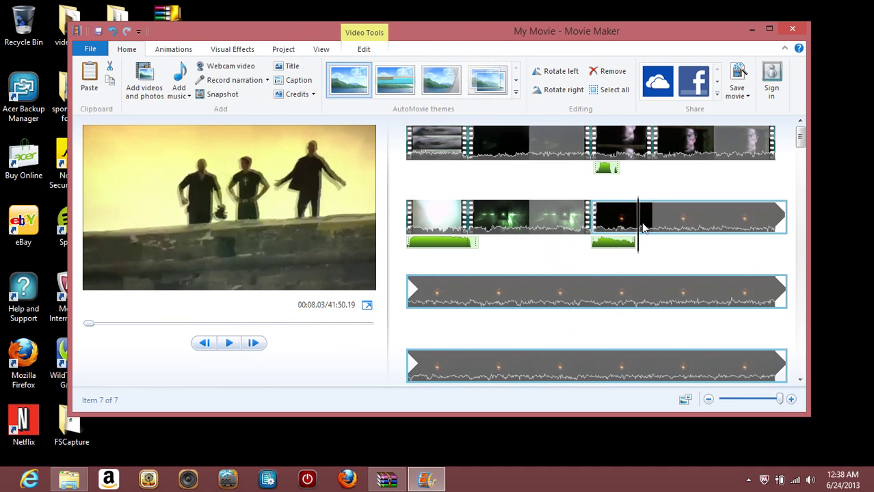
right_click(642, 224)
left_click(678, 339)
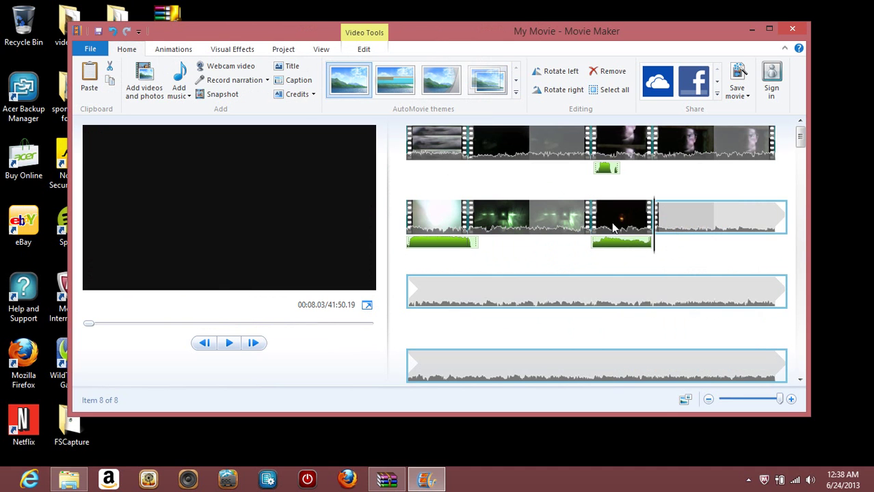
Turn the video volume of the short light bulb clip above the added sound all the way down
left_click(364, 50)
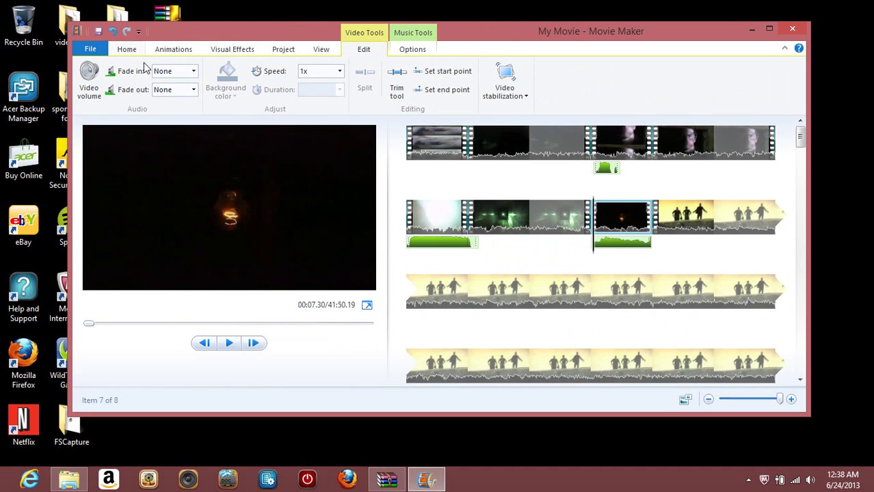
left_click(89, 75)
left_click_drag(142, 110, 84, 117)
Play the movie from the first clip through the muted light bulb clip and on into the eighth clip
left_click(409, 143)
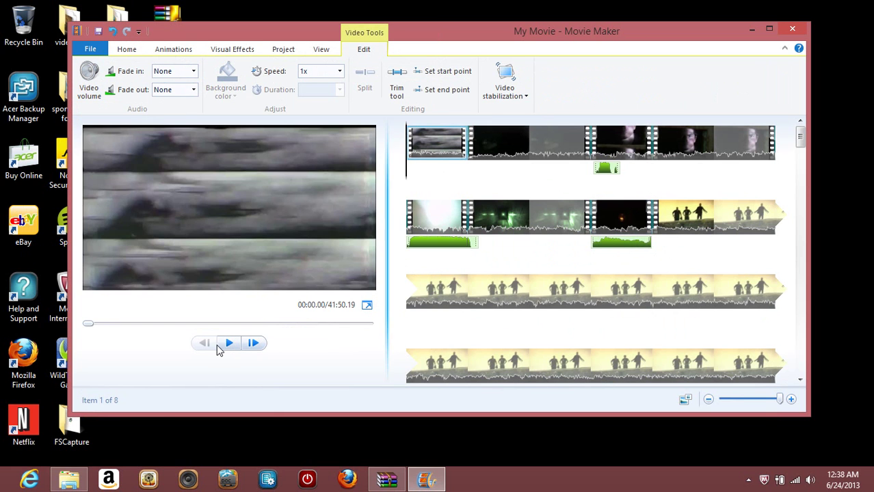
left_click(229, 344)
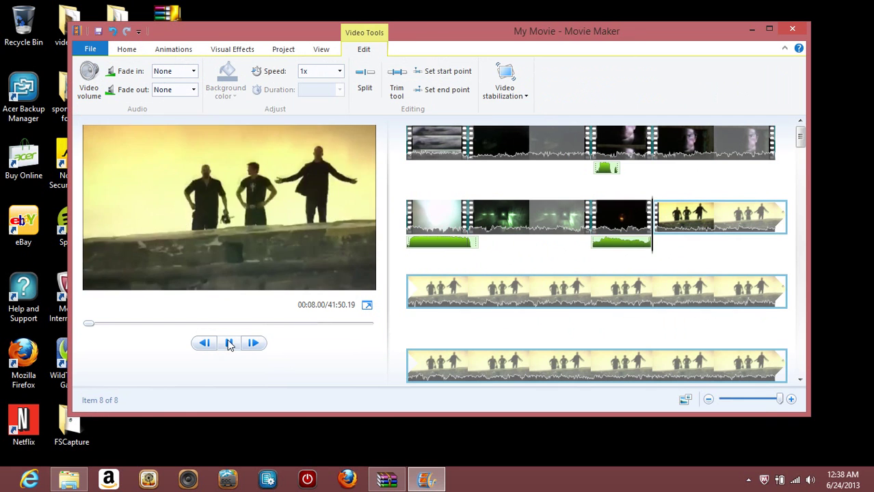
left_click(231, 344)
left_click(231, 344)
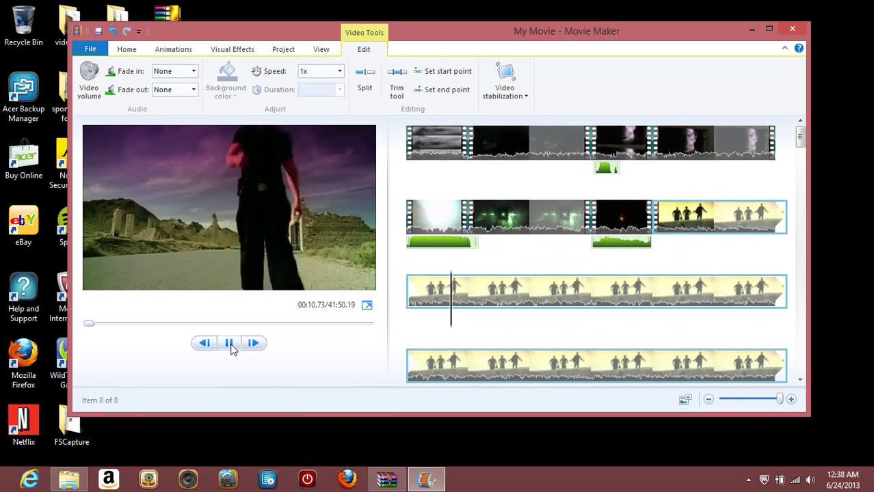
left_click(257, 345)
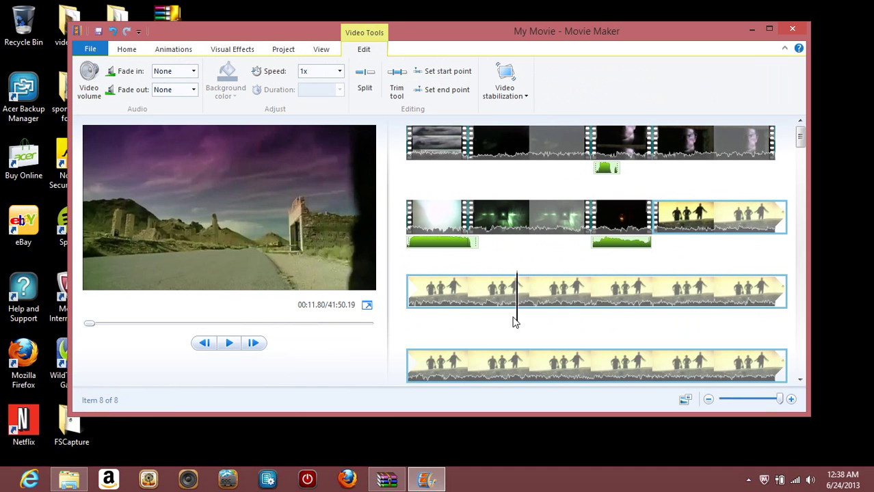
Replay the start of the desert road scene and split the eighth clip at 10.20 seconds
left_click_drag(518, 324, 427, 325)
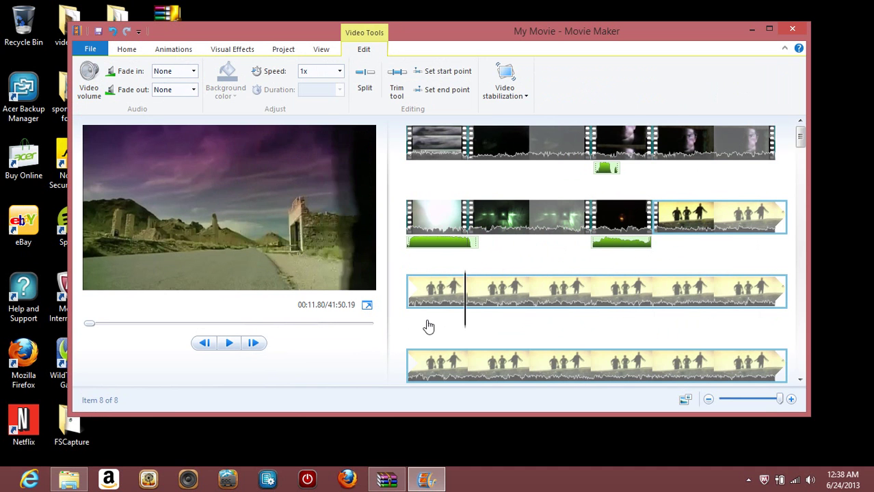
left_click(228, 344)
key("space")
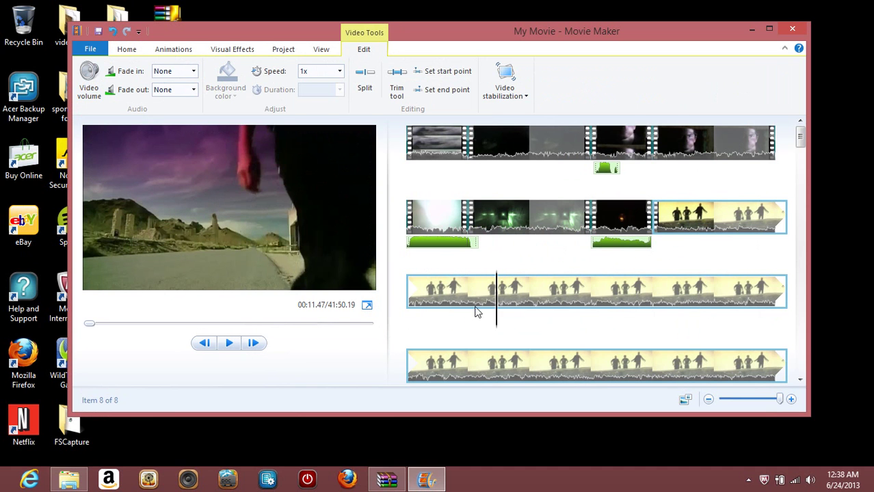
left_click(407, 327)
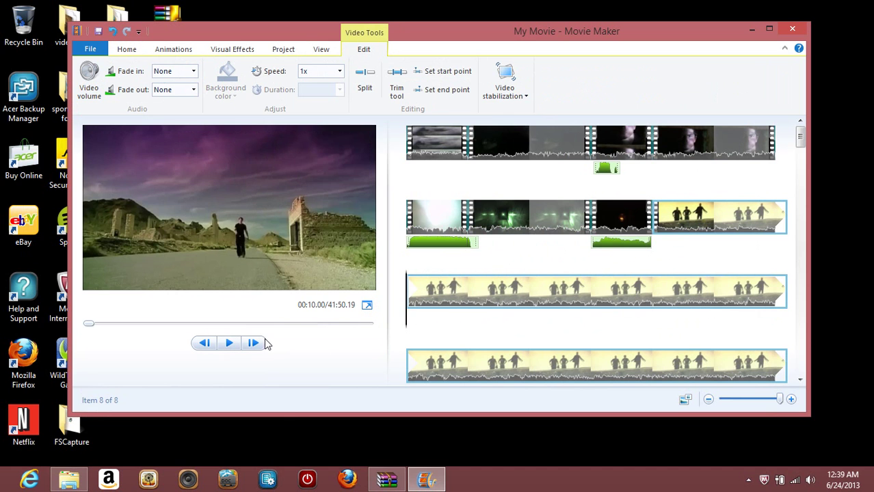
left_click(230, 344)
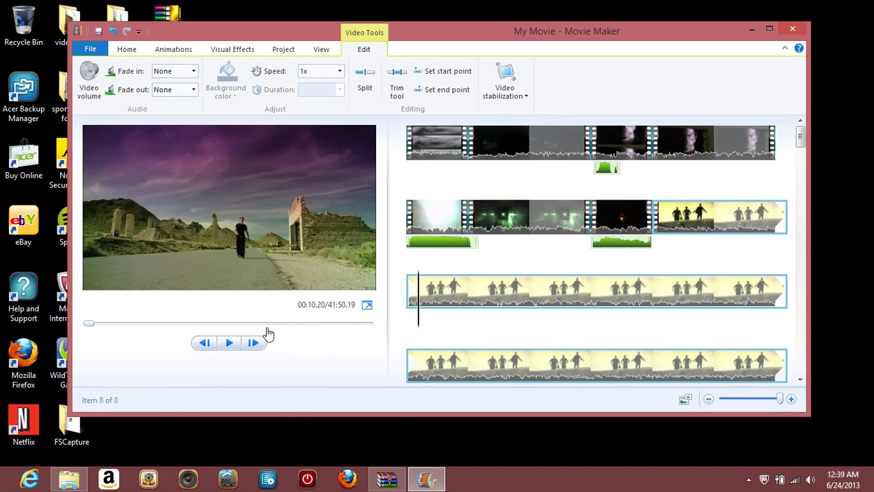
right_click(426, 294)
left_click(456, 417)
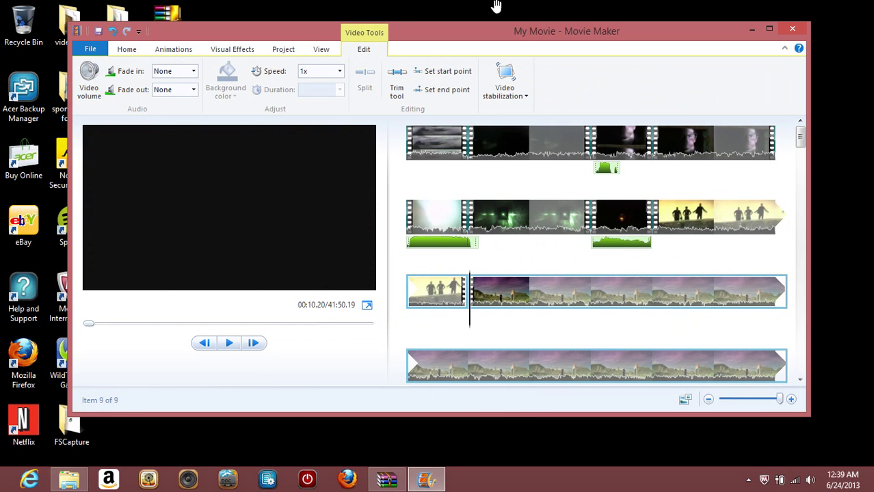
Play the desert road clip and split it at 11.60 seconds
left_click(230, 344)
left_click(229, 344)
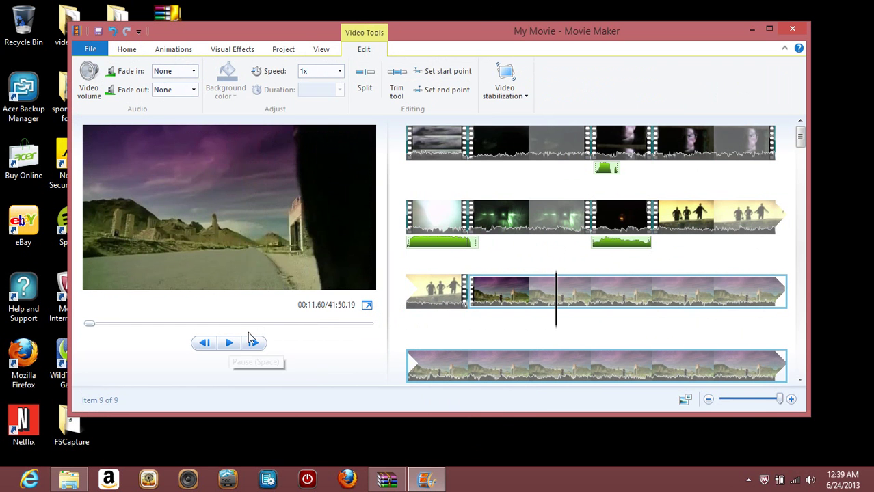
right_click(581, 302)
left_click(604, 424)
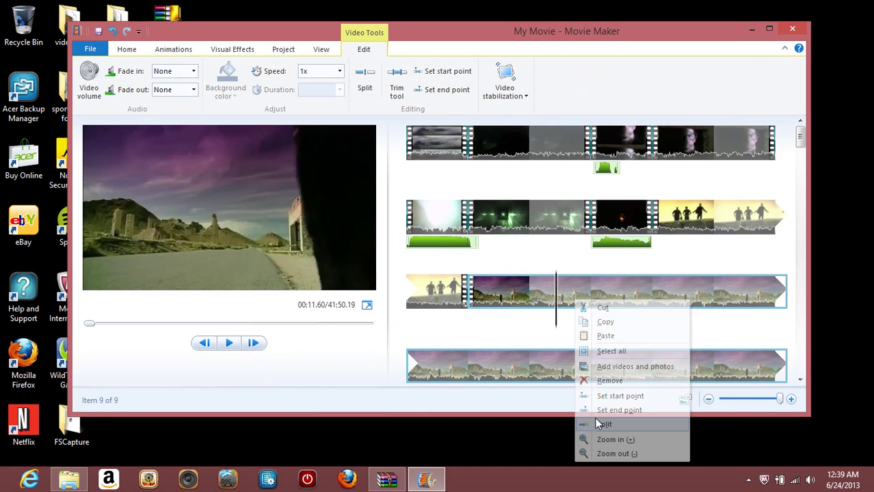
Insert the movie file from the desktop's "video shit" folder into the timeline right after the ninth clip
left_click(534, 304)
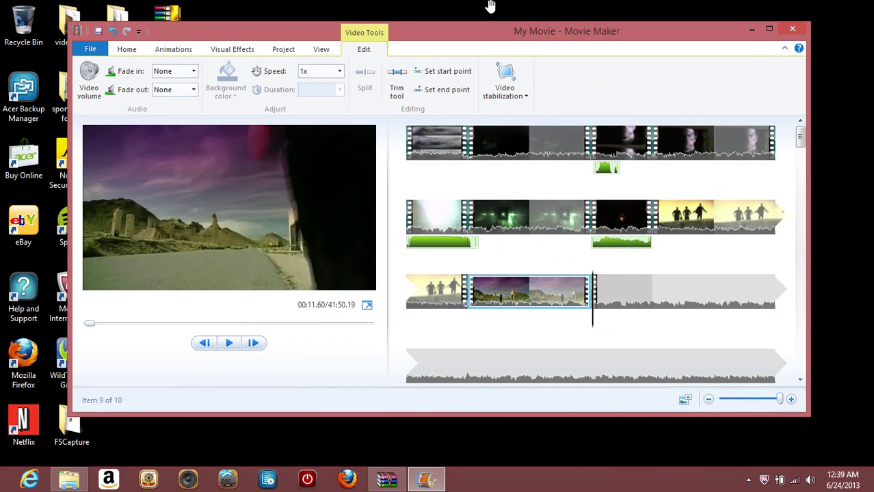
left_click_drag(479, 35, 625, 72)
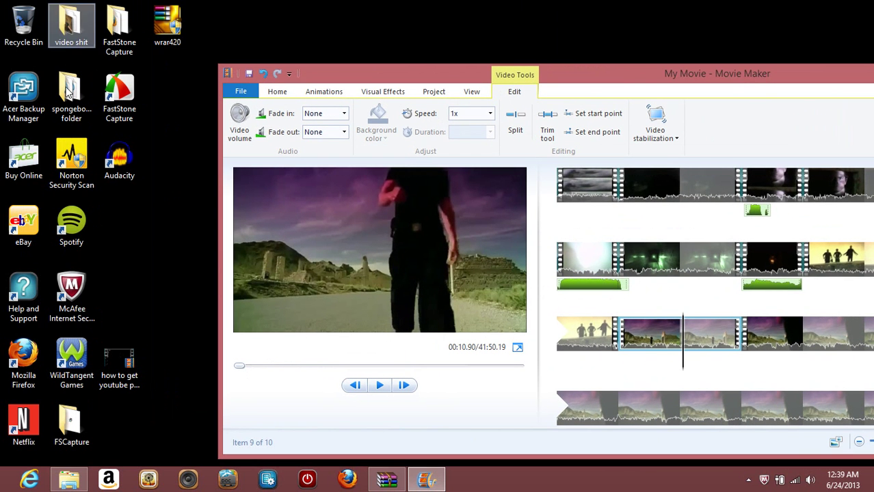
double_click(76, 31)
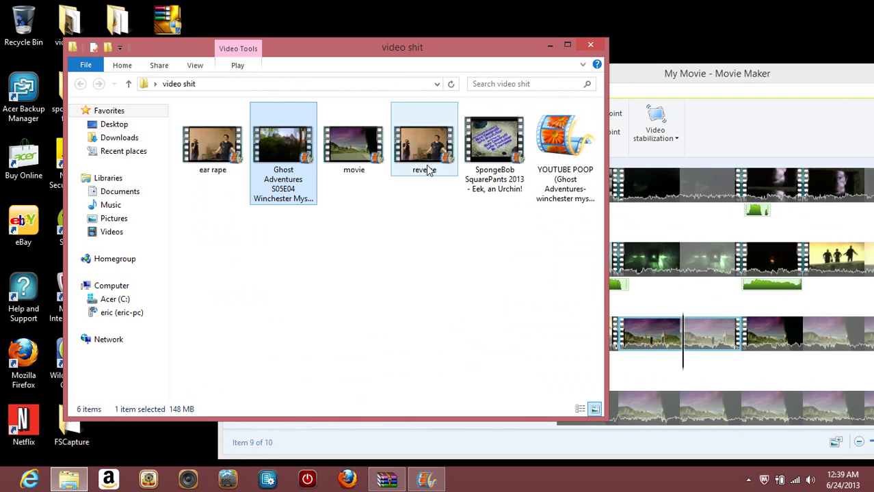
left_click_drag(354, 156, 740, 342)
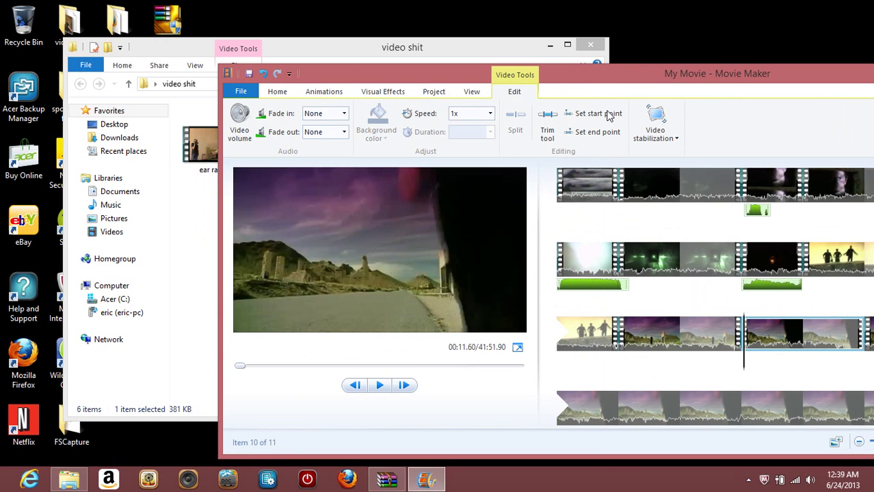
Play the desert road scene from the ninth clip into the newly inserted tenth clip, stopping at about 12.47 seconds
left_click_drag(630, 78, 444, 28)
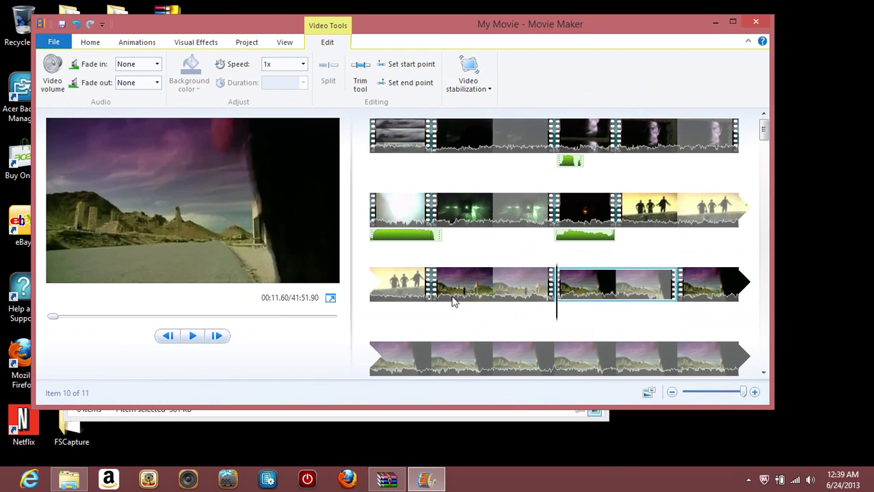
left_click(453, 298)
left_click(191, 339)
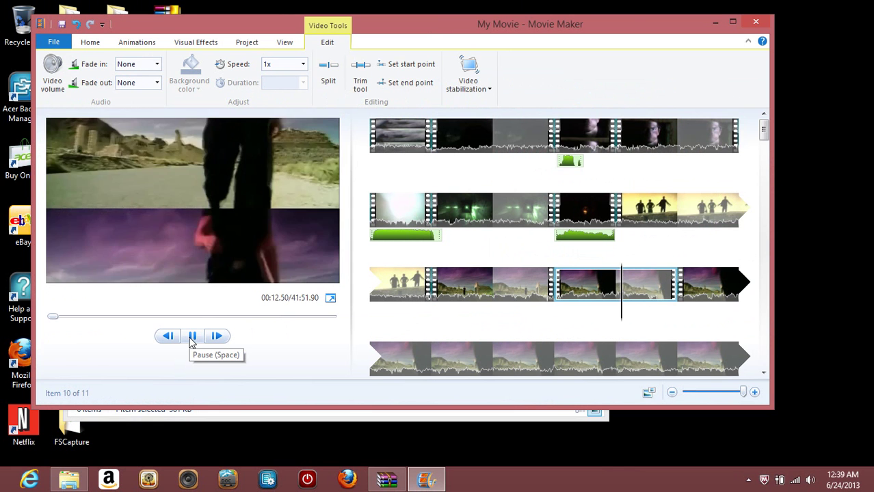
left_click(688, 306)
left_click(619, 301)
Insert the "ear rape" video from the desktop's "video shit" folder into the timeline right after the tenth clip
left_click_drag(172, 29, 313, 44)
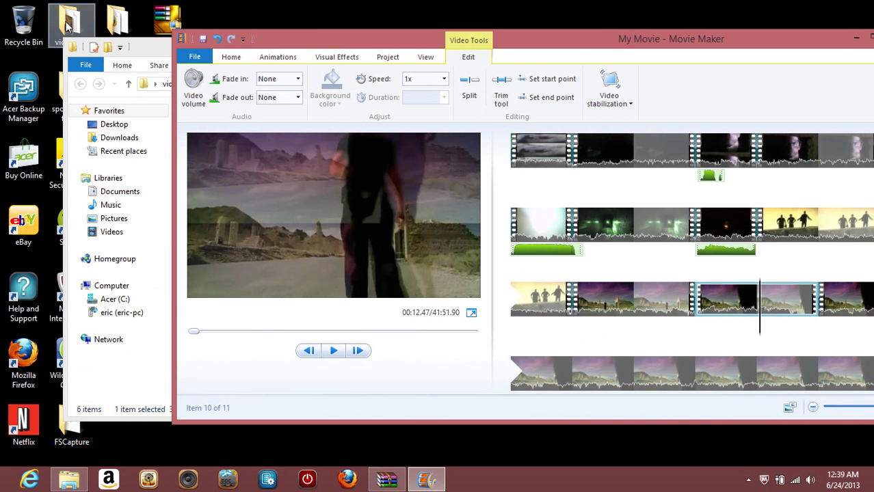
left_click(159, 53)
left_click_drag(197, 106, 280, 117)
left_click(630, 83)
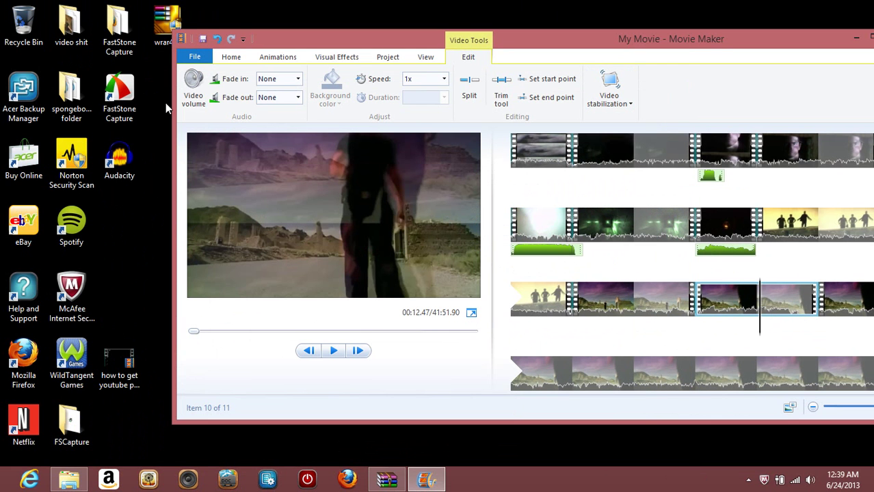
double_click(71, 26)
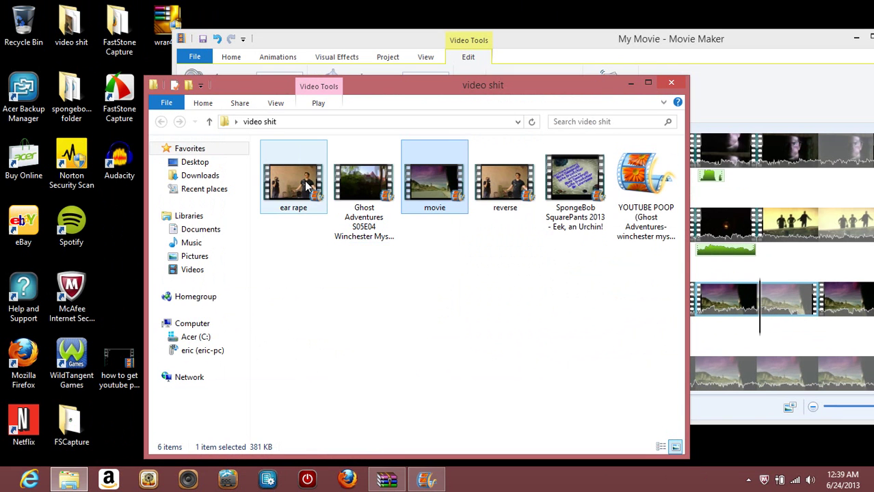
left_click_drag(308, 188, 851, 315)
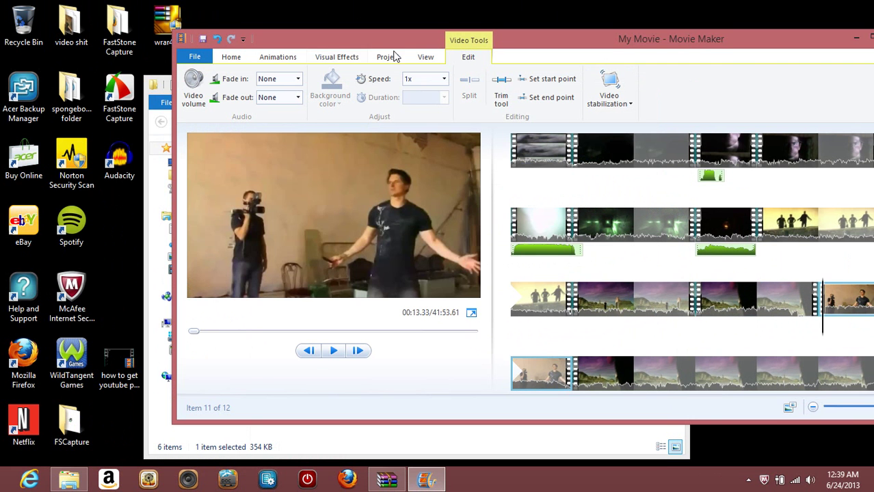
Play the movie from the running men scene through the inserted eleventh clip to the start of the twelfth
left_click_drag(344, 35, 291, 28)
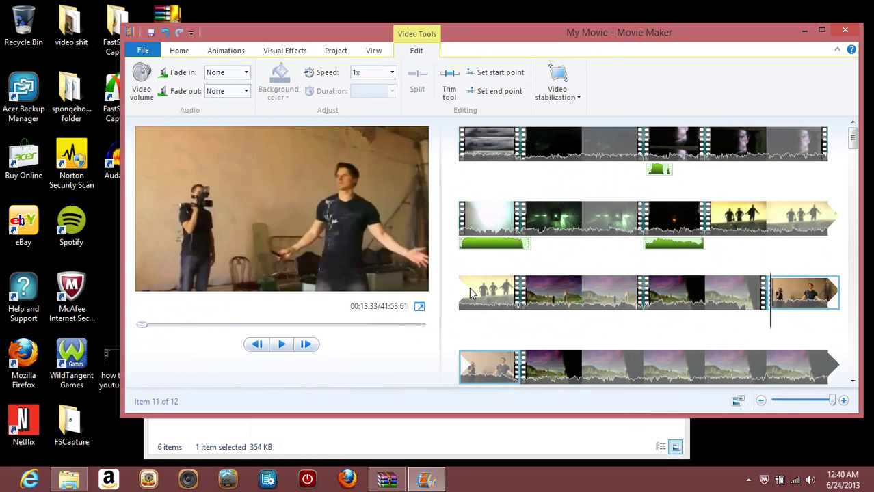
left_click(469, 293)
left_click(280, 346)
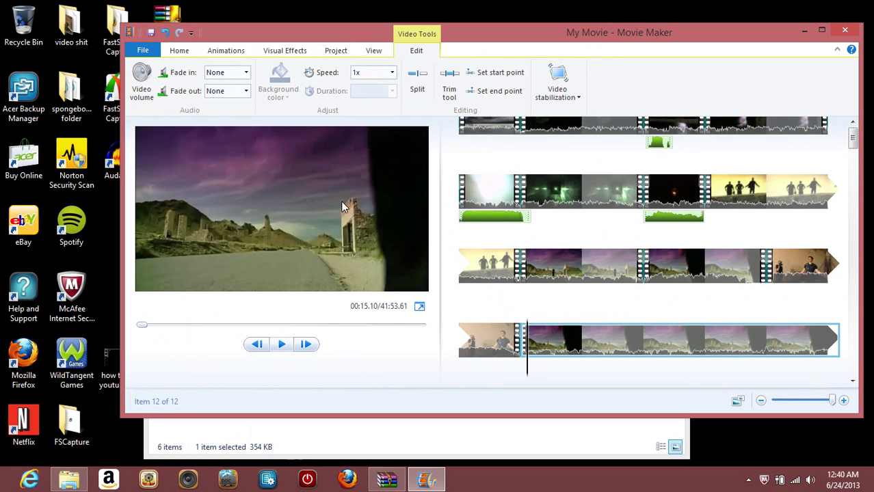
Check the video volume of the inserted eleventh clip
left_click_drag(499, 34, 499, 48)
left_click(461, 375)
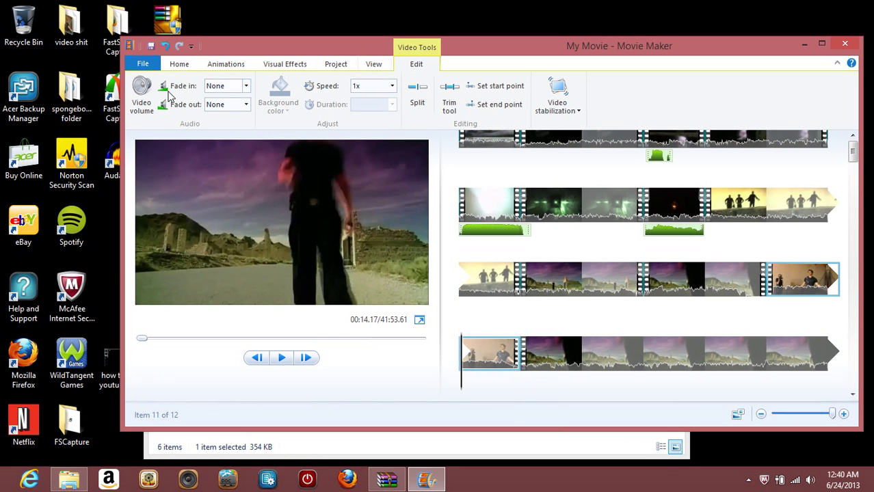
left_click(143, 95)
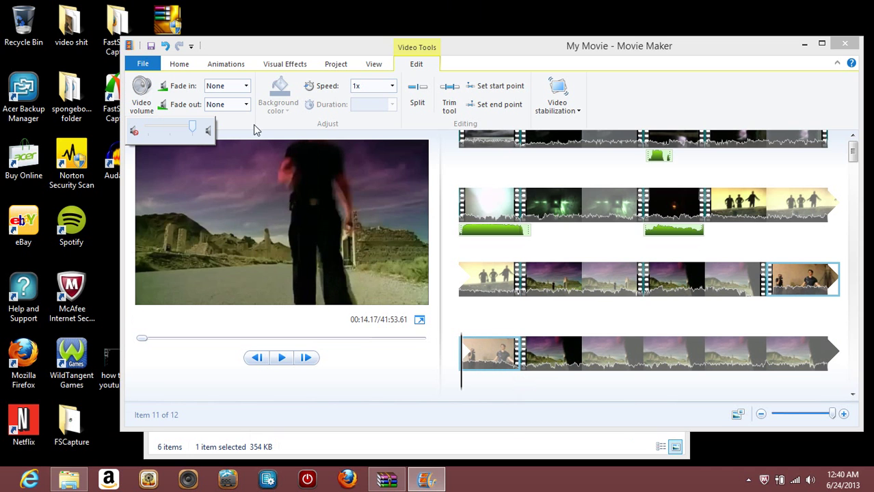
Play from the tenth clip into the twelfth and split the twelfth clip at 17.23 seconds, at the camera screen shot
left_click(708, 281)
left_click(283, 361)
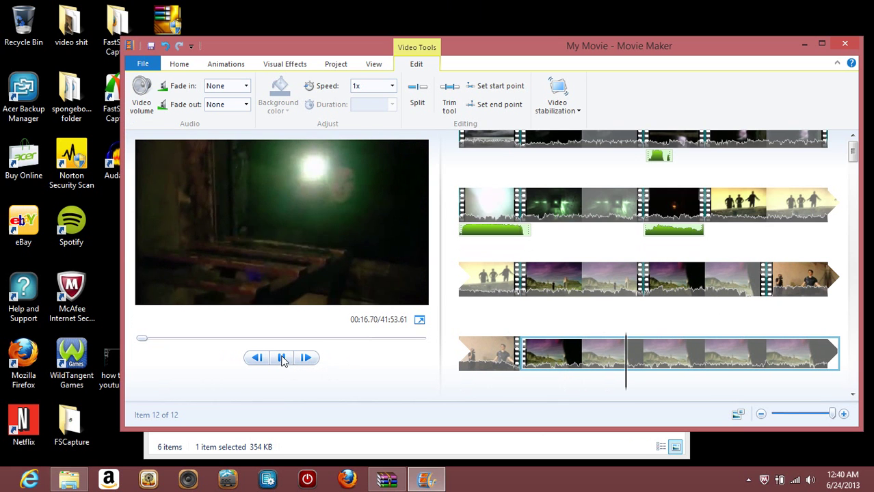
left_click(282, 359)
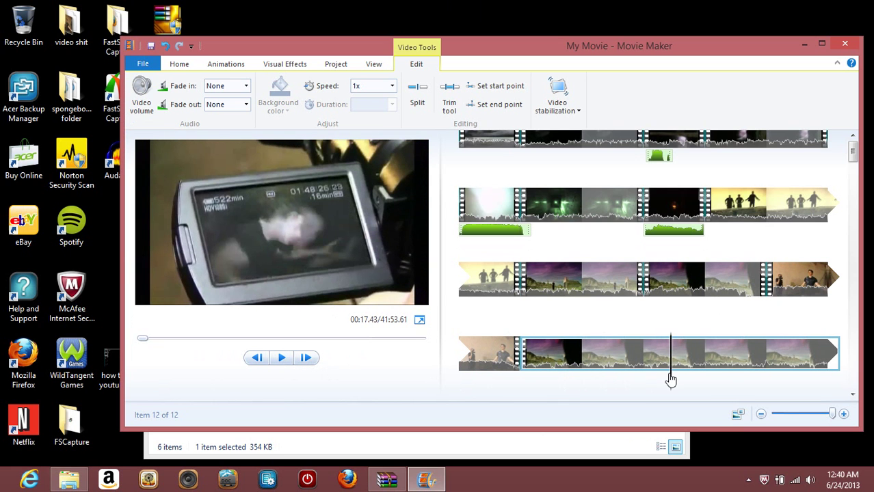
left_click(281, 358)
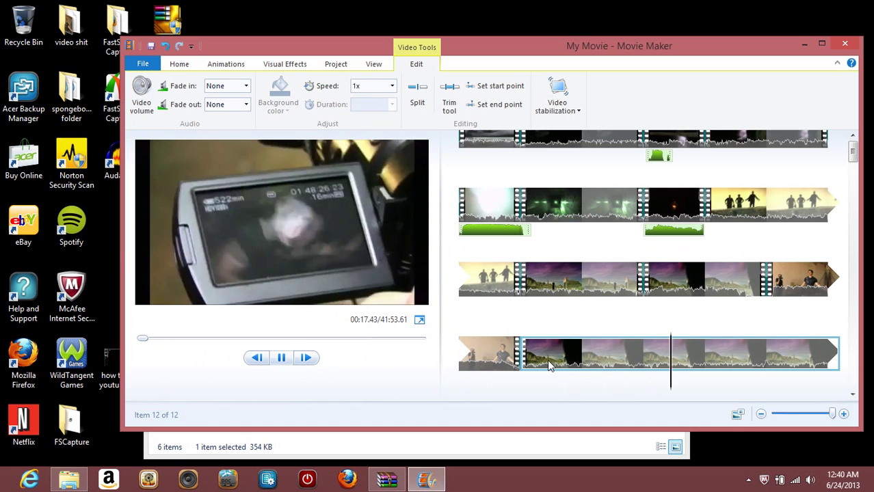
key("space")
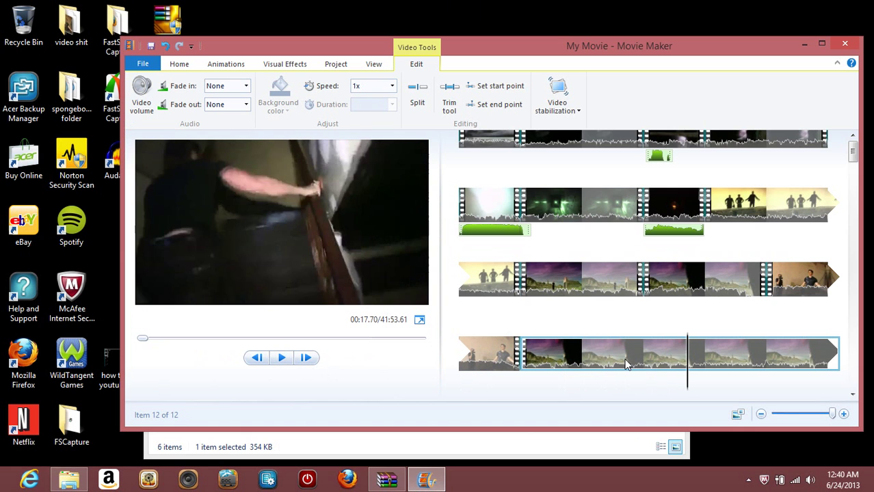
left_click(660, 390)
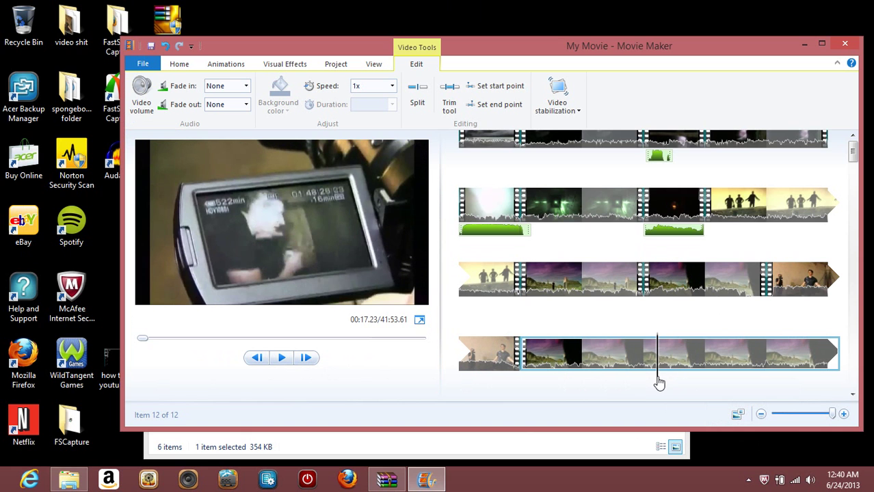
right_click(670, 364)
left_click(687, 327)
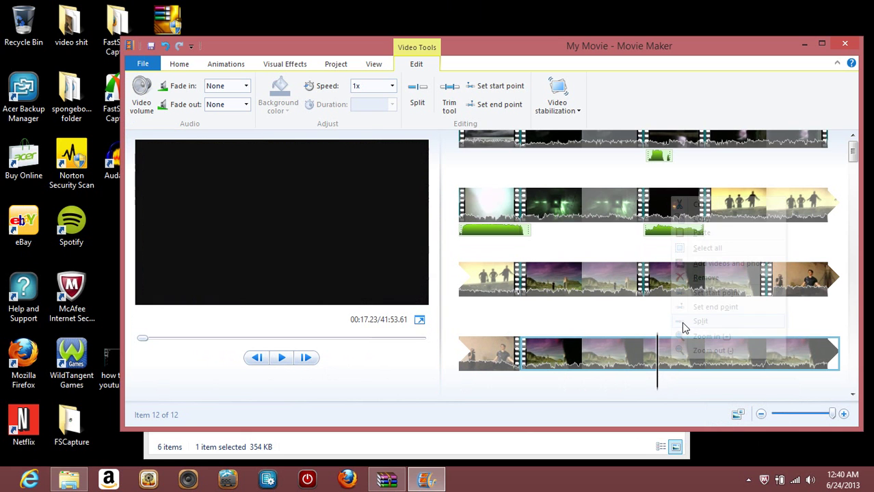
Add the "Zelda You must DIE" sound from the spongebobedite folder as music at the current point, where the camera screen clip starts
left_click(179, 64)
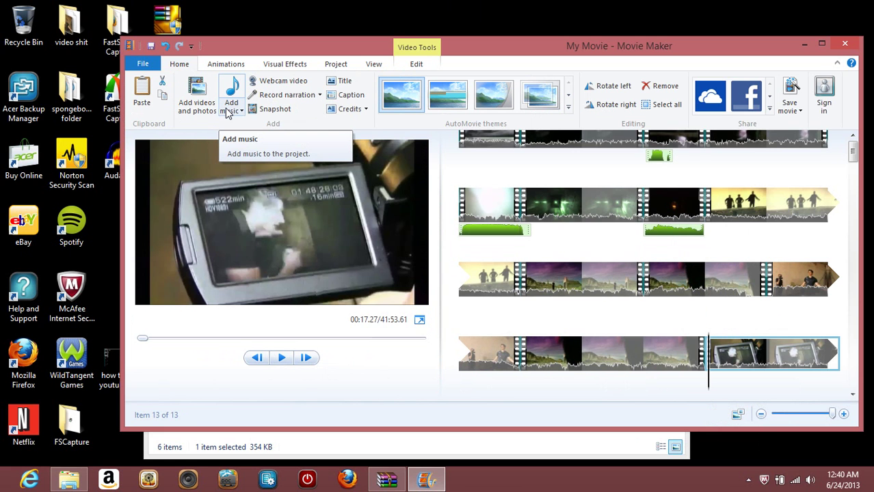
left_click(230, 111)
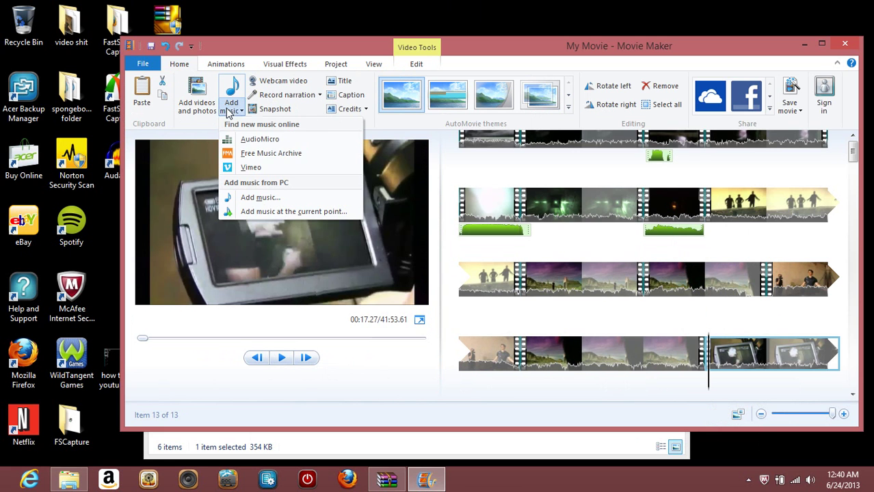
left_click(270, 214)
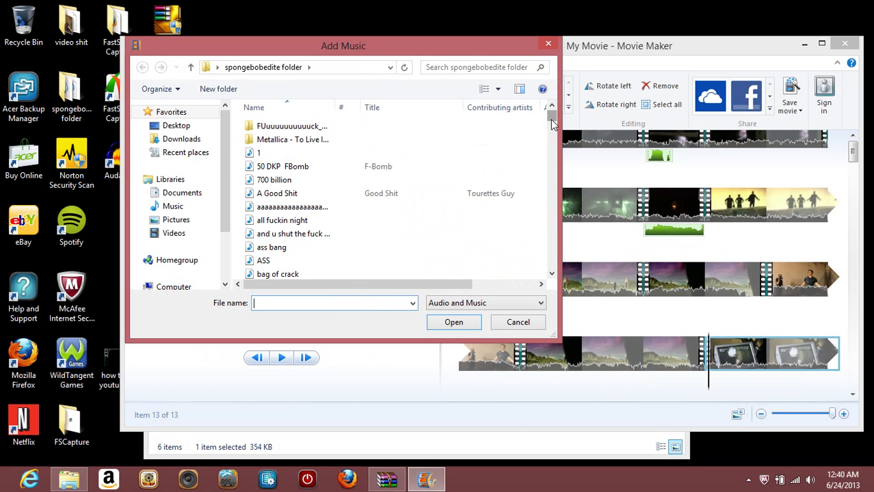
scroll(550, 130, "down", 1)
scroll(555, 151, "down", 14)
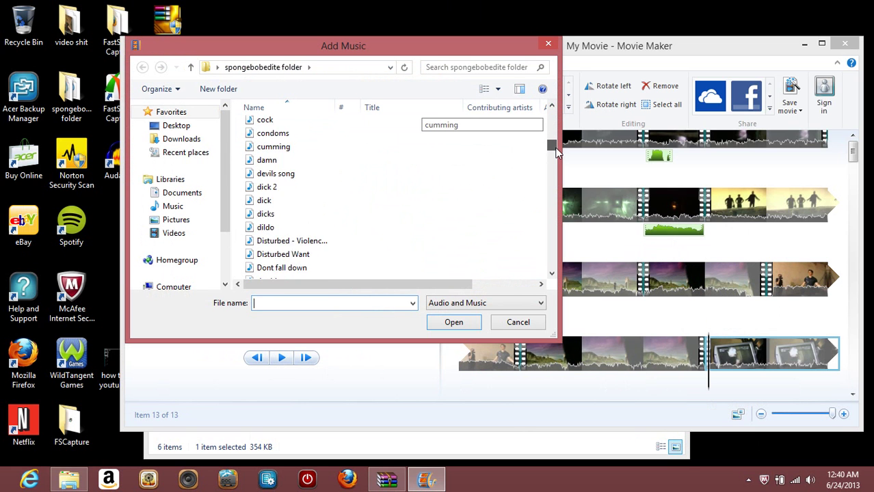
scroll(558, 160, "down", 5)
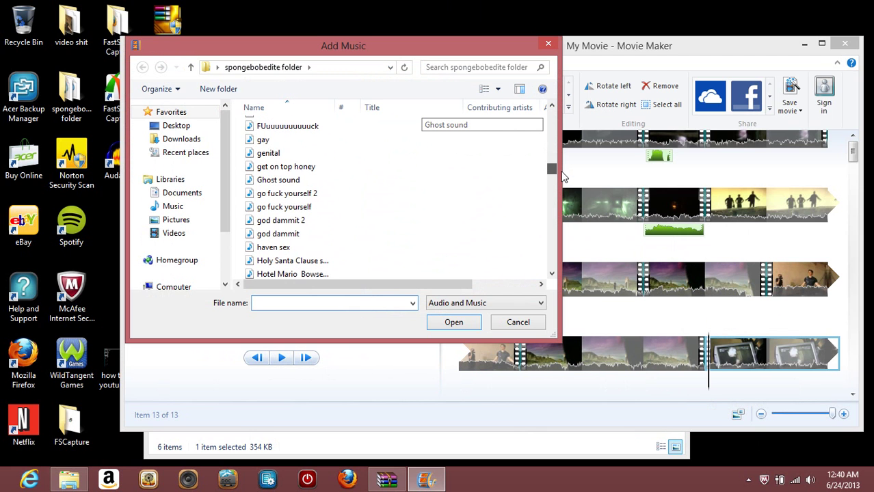
scroll(529, 174, "up", 1)
scroll(529, 175, "down", 5)
scroll(532, 192, "down", 4)
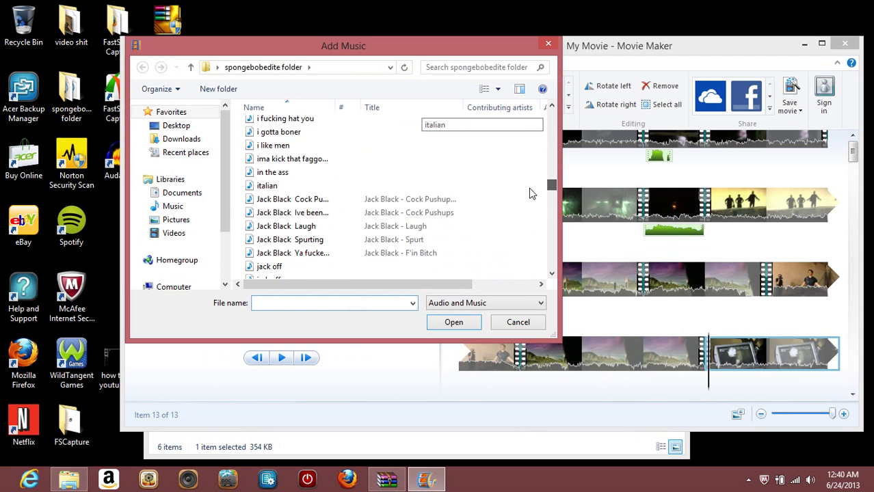
scroll(530, 197, "down", 4)
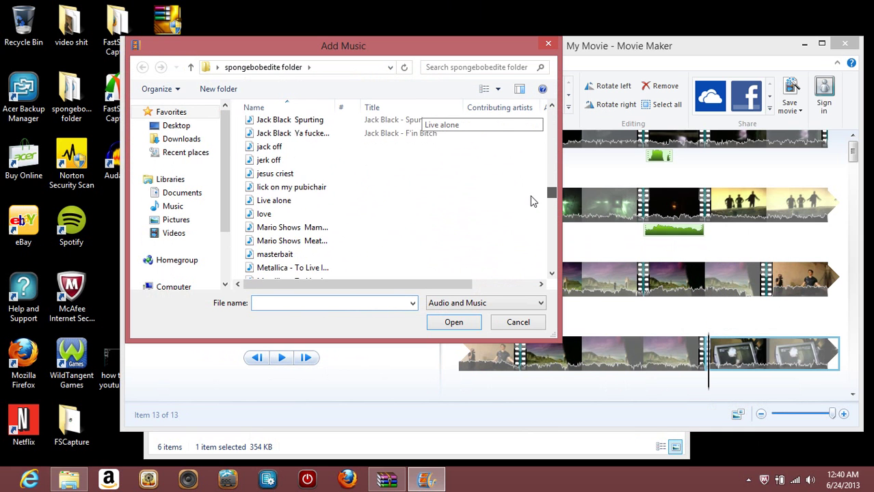
scroll(533, 209, "down", 5)
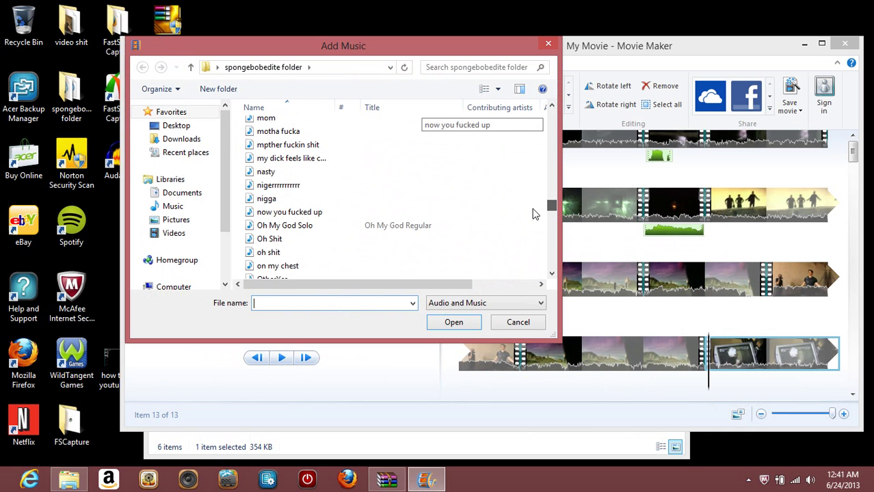
scroll(537, 207, "up", 20)
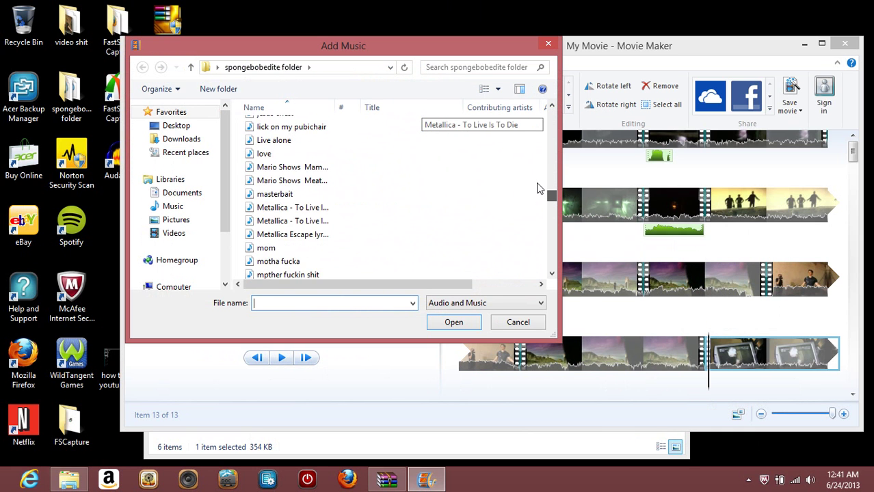
scroll(537, 124, "up", 3)
scroll(539, 129, "down", 3)
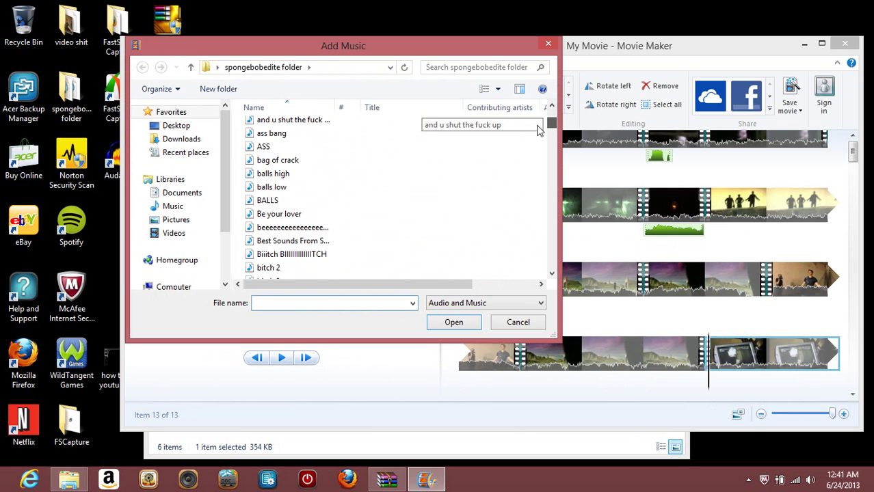
scroll(538, 130, "down", 4)
scroll(537, 142, "down", 10)
scroll(551, 272, "down", 10)
scroll(551, 276, "down", 4)
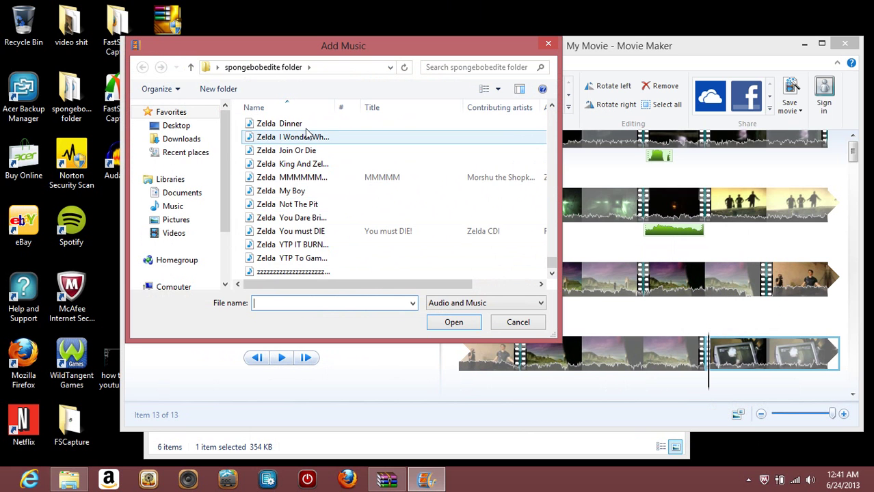
double_click(378, 228)
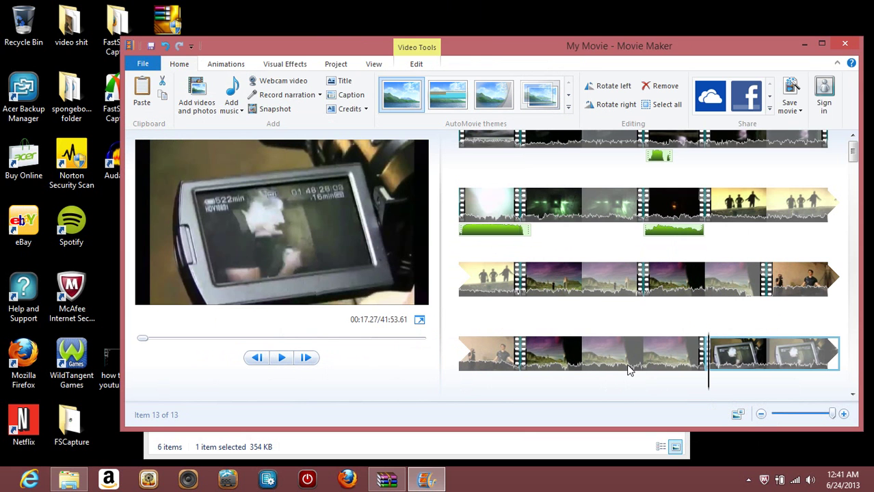
Play the camera screen clip with its new sound and split the clip at 18.17 seconds, where the sound ends
left_click(283, 358)
left_click(284, 358)
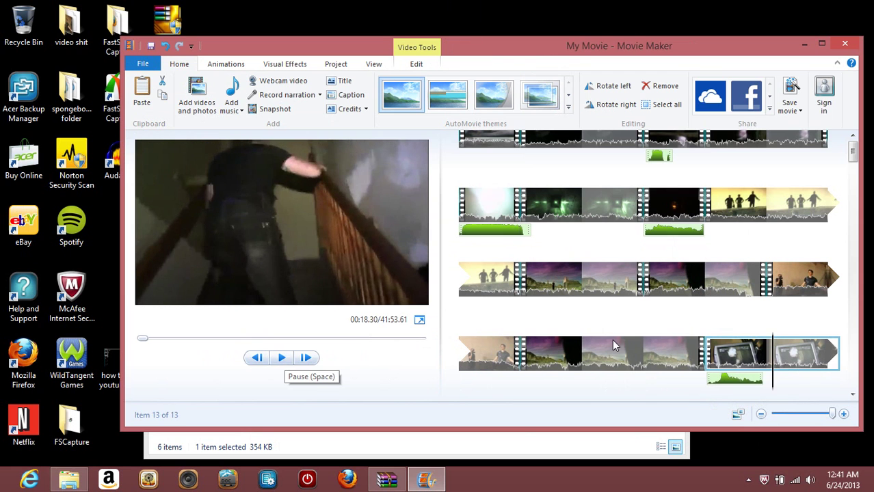
left_click(763, 383)
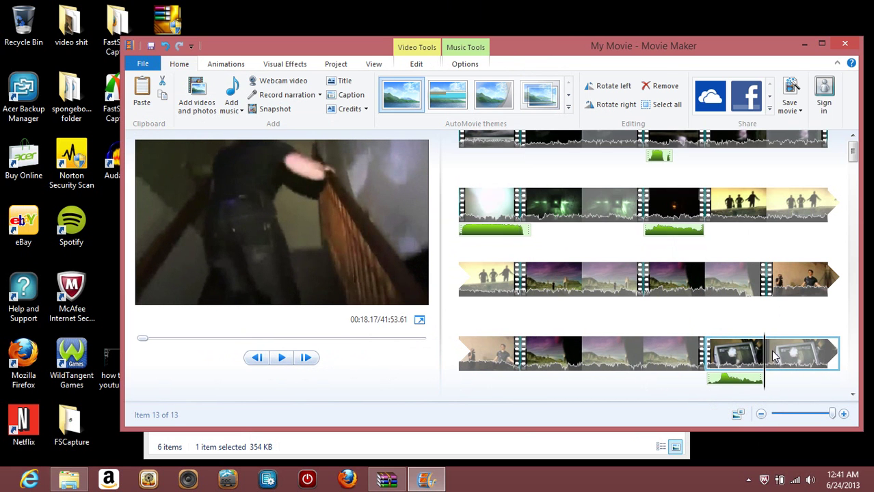
right_click(774, 356)
left_click(727, 342)
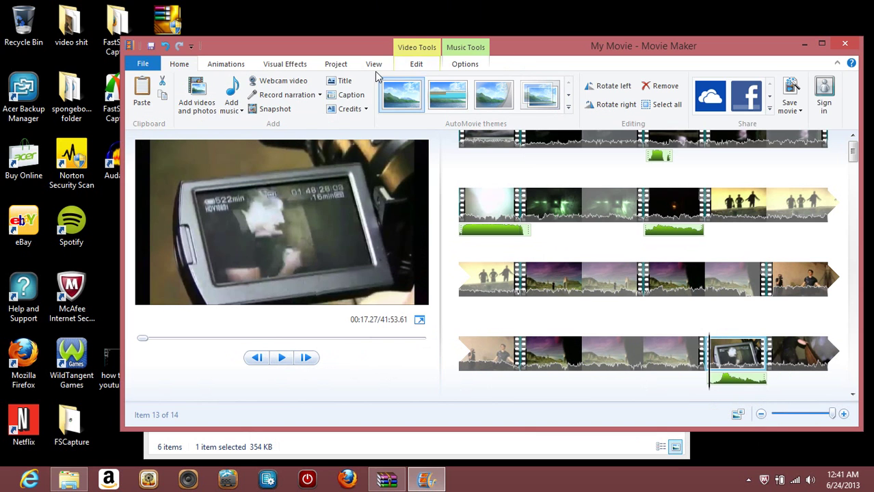
Mute the original audio of the short camera screen clip by setting its video volume to the minimum
left_click(416, 64)
left_click(142, 96)
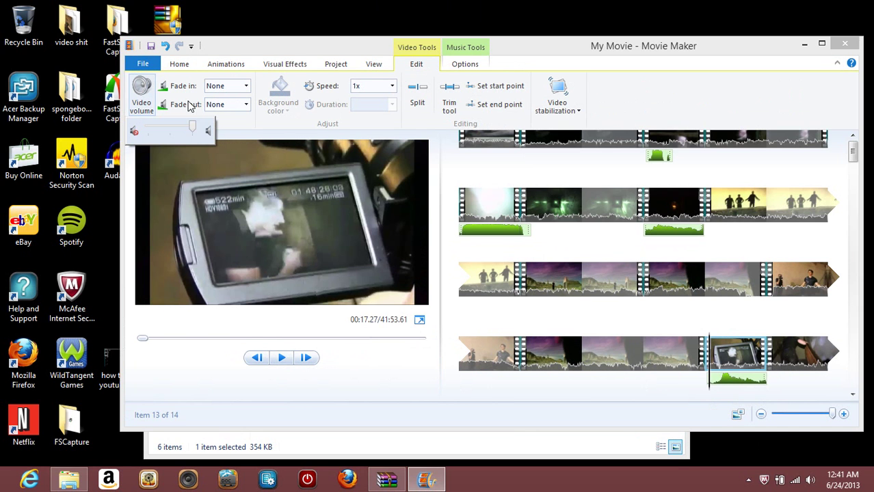
left_click_drag(193, 127, 147, 128)
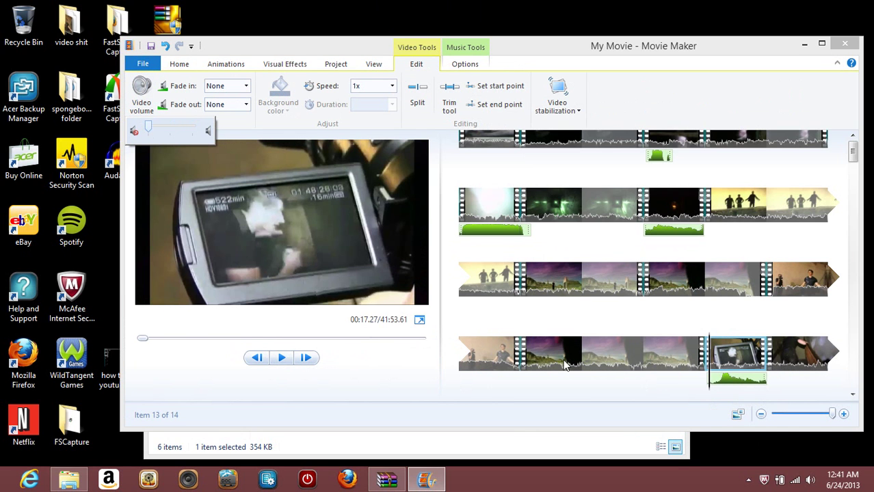
Open the music volume control for the sound under the camera screen clip
left_click(731, 380)
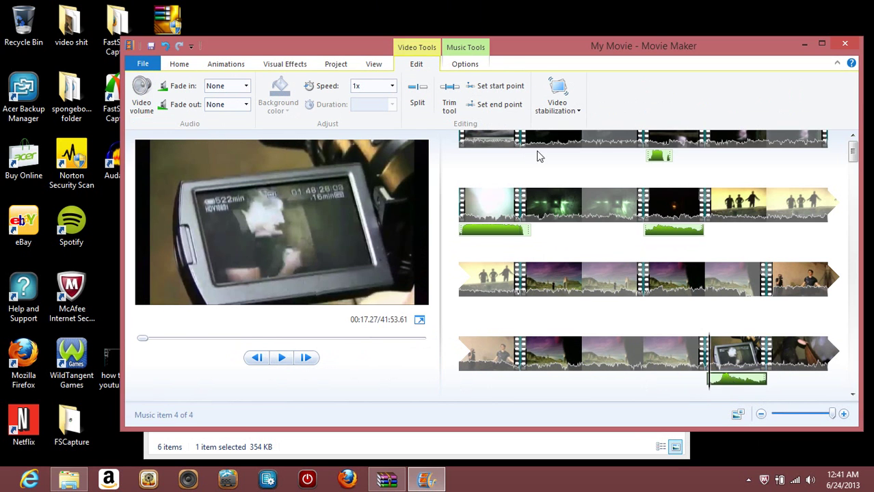
left_click(465, 63)
left_click(141, 96)
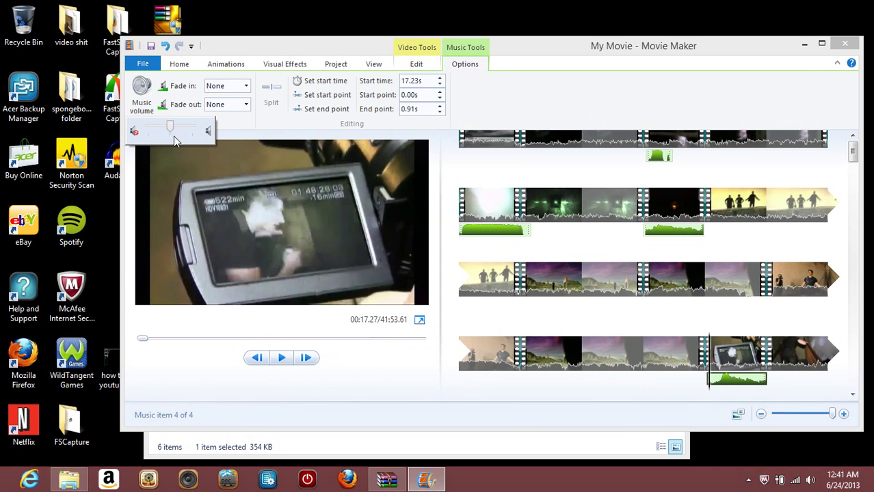
Play from the twelfth clip through the camera screen clip and its sound into the last clip
left_click(585, 359)
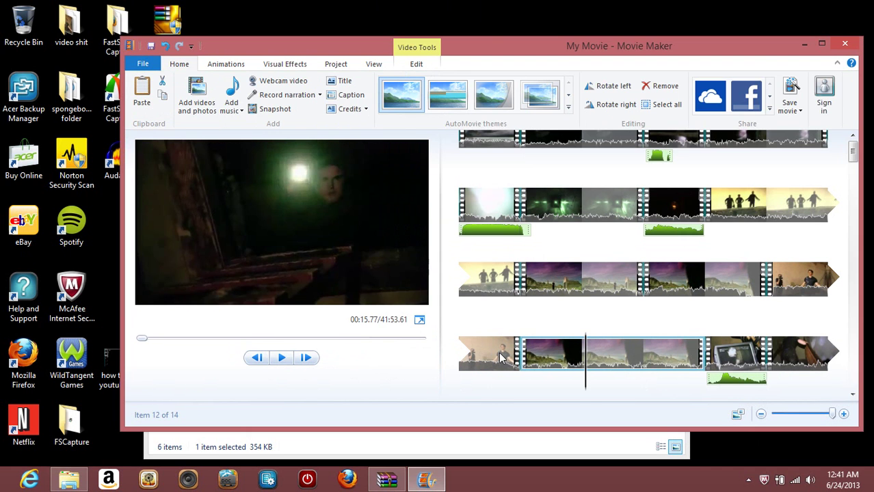
left_click(282, 358)
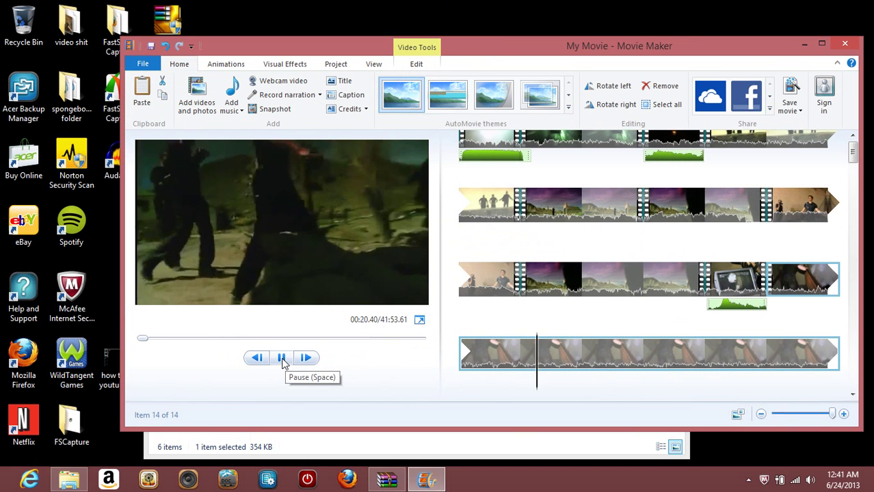
left_click(281, 359)
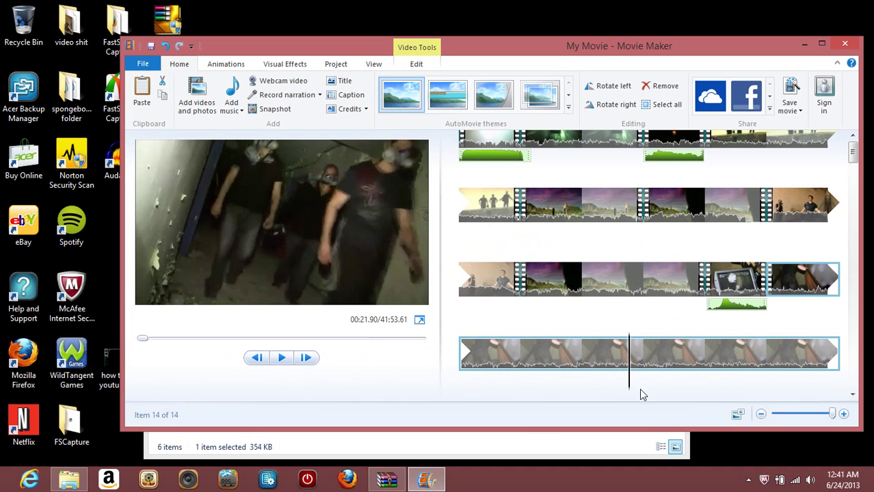
Replay the section around the men walking and split the last clip at 21.03 seconds
left_click(477, 370)
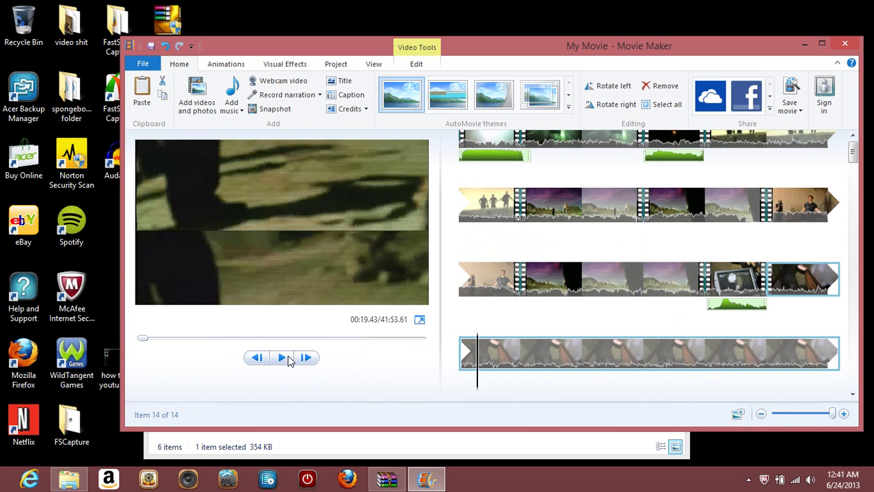
left_click(280, 359)
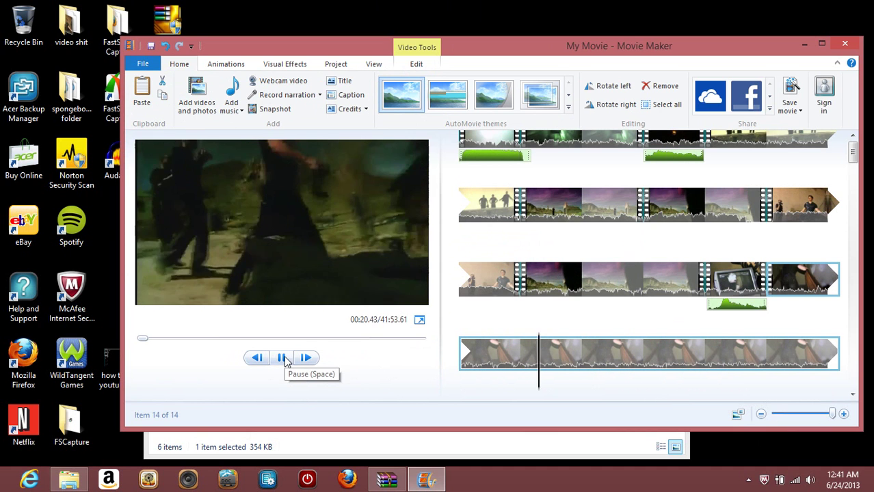
left_click(283, 360)
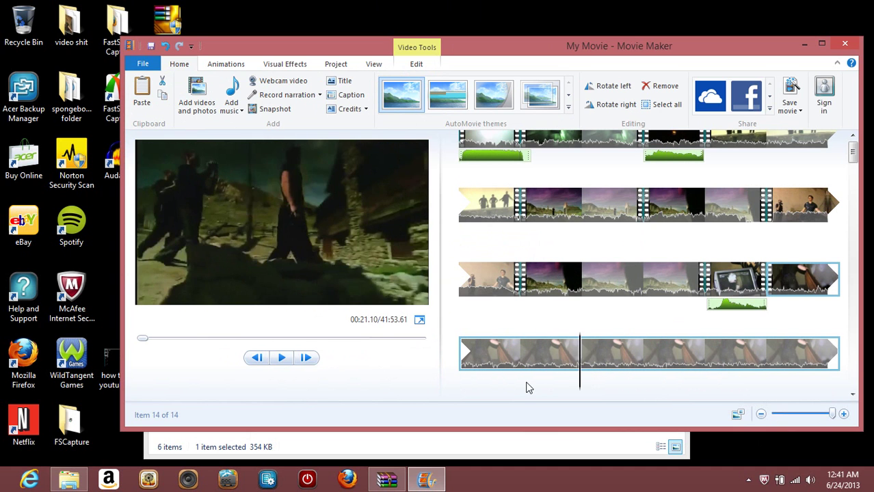
left_click(576, 391)
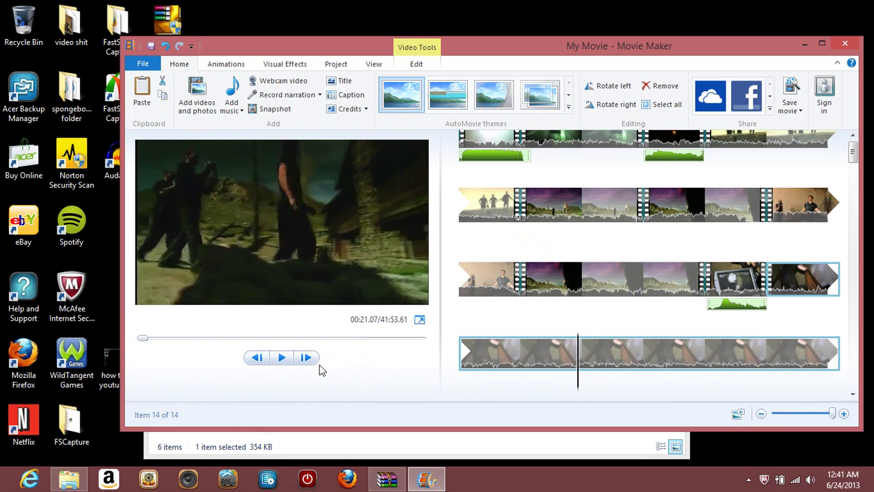
left_click(282, 358)
left_click(281, 358)
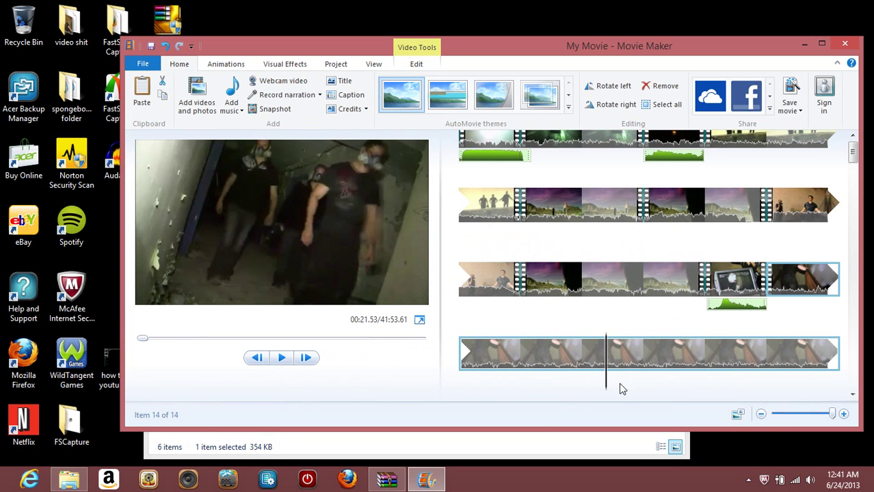
left_click(574, 389)
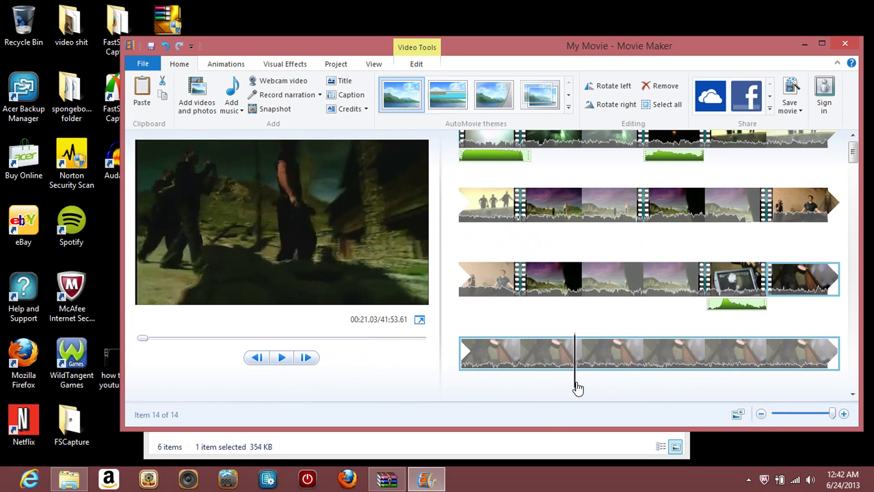
right_click(587, 357)
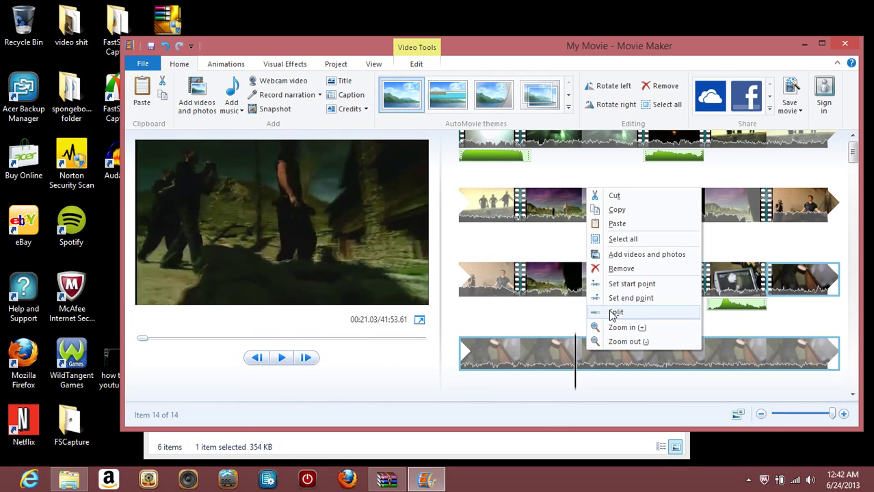
left_click(592, 313)
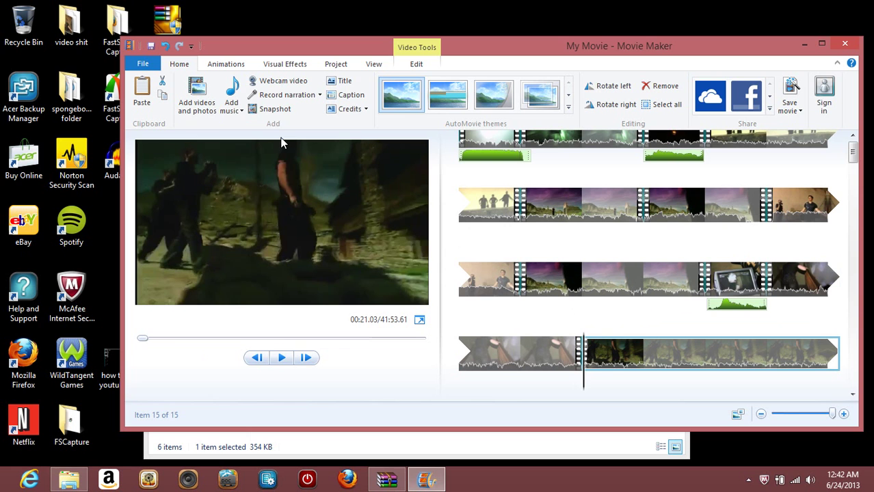
Add "fuckin.wav" from the spongebobedite folder as music at the current point, where the new last clip starts
left_click(235, 108)
left_click(270, 212)
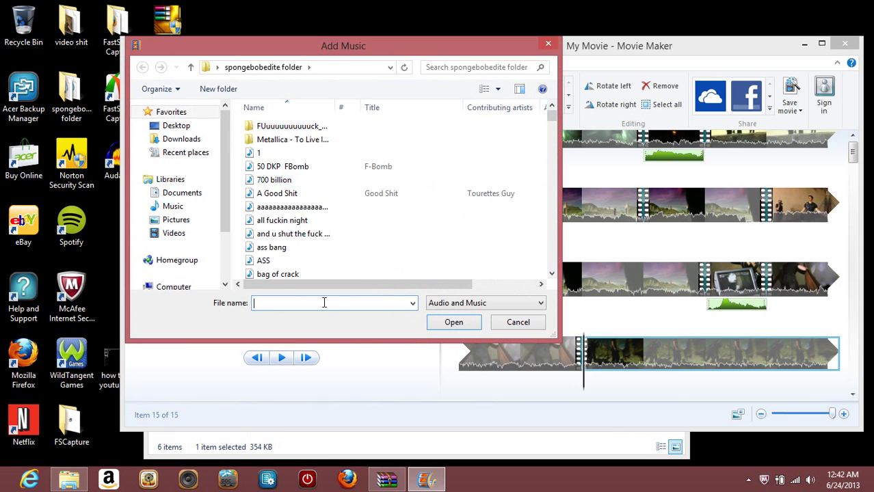
type("fuckin")
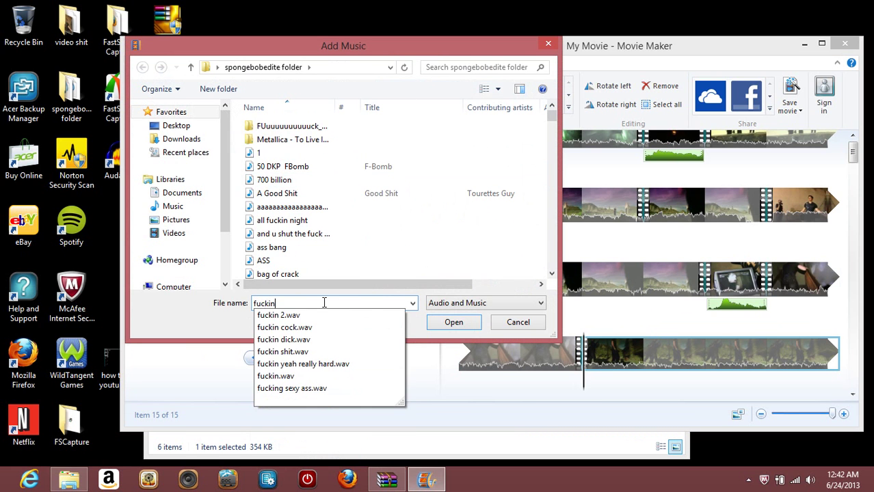
left_click(307, 377)
left_click(452, 322)
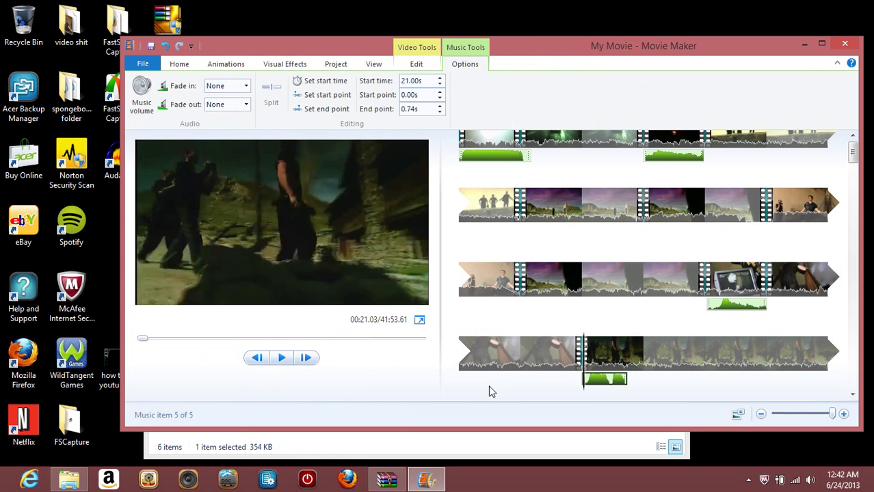
Play the new sound and add "my dick feels like corn.wav" as music at 21.73 seconds, where that sound ends
key("space")
key("space")
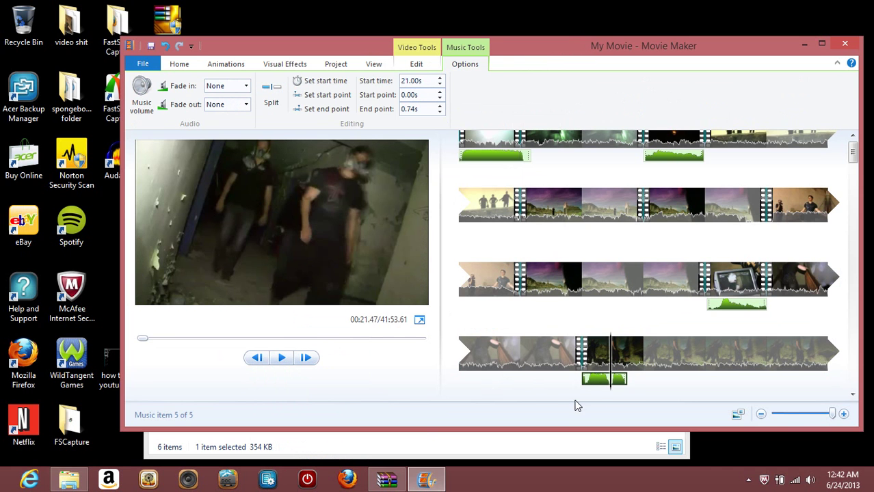
left_click(627, 382)
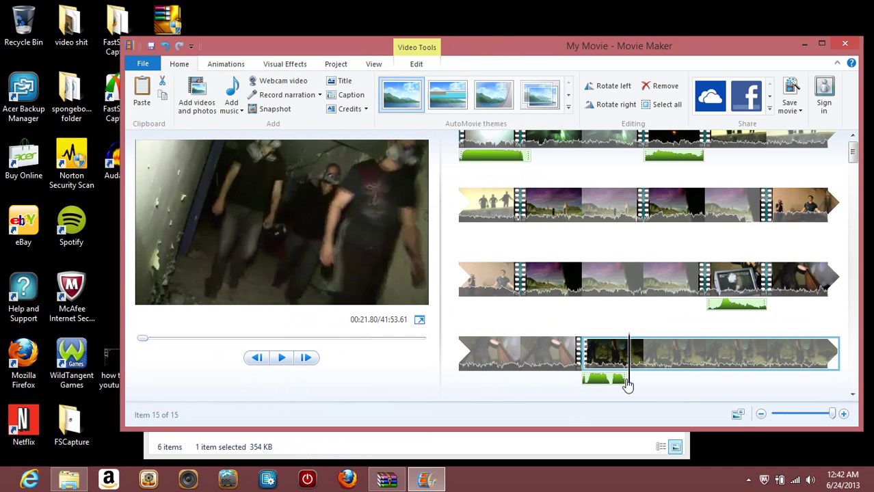
left_click(626, 382)
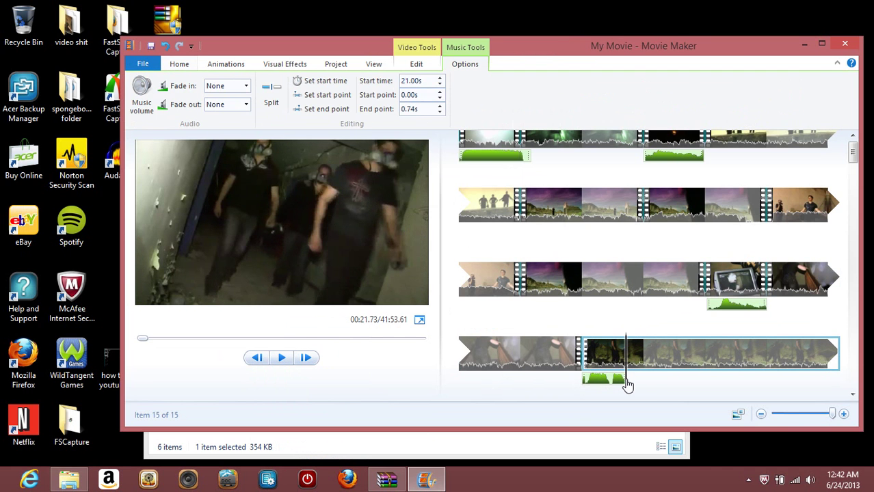
left_click(181, 65)
left_click(239, 112)
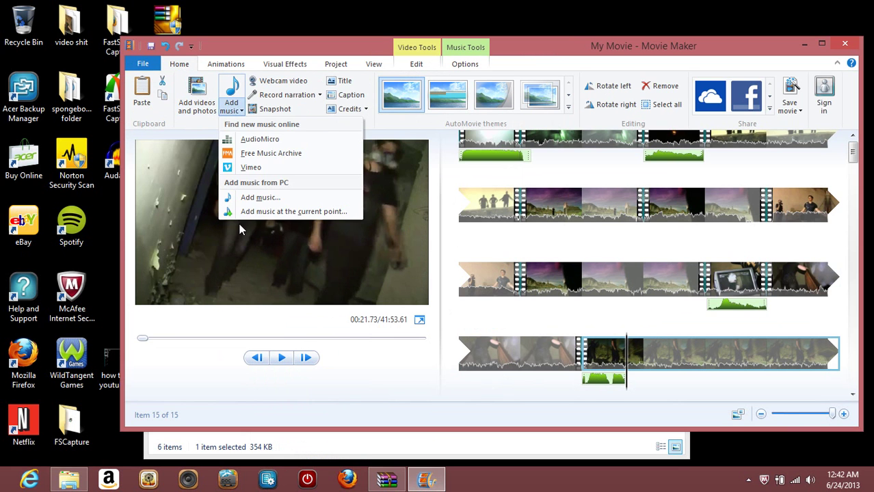
left_click(251, 216)
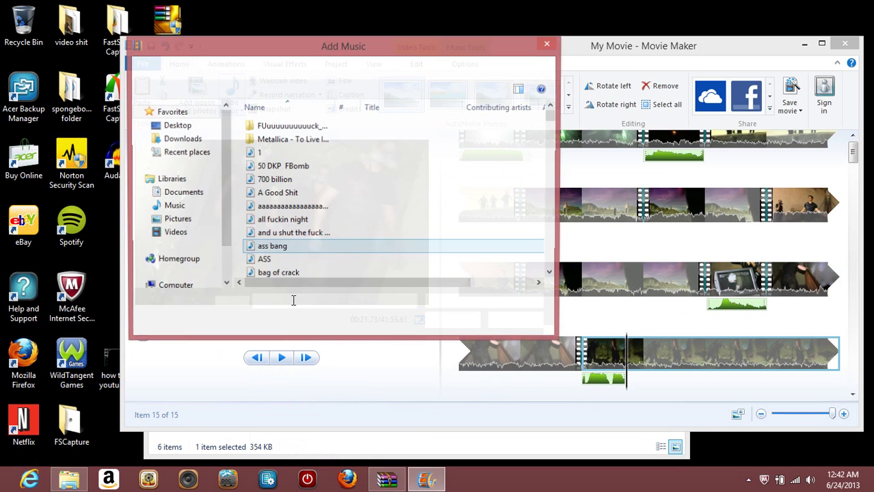
type("my")
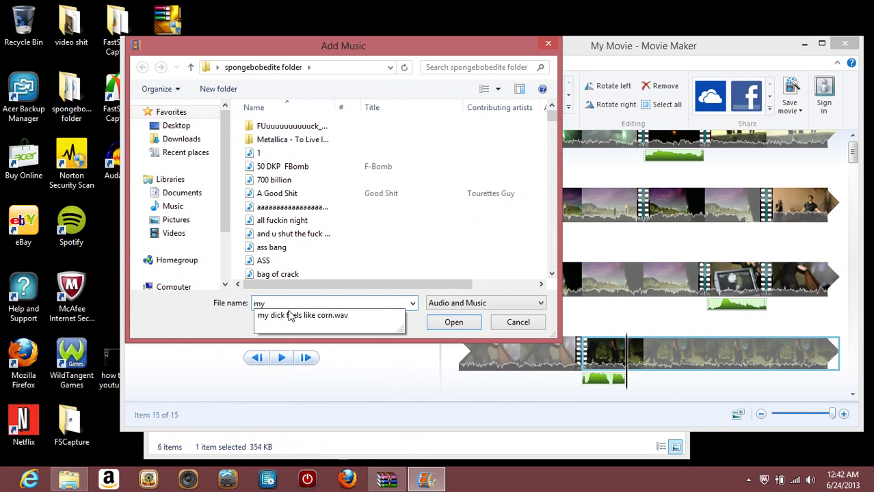
left_click(363, 315)
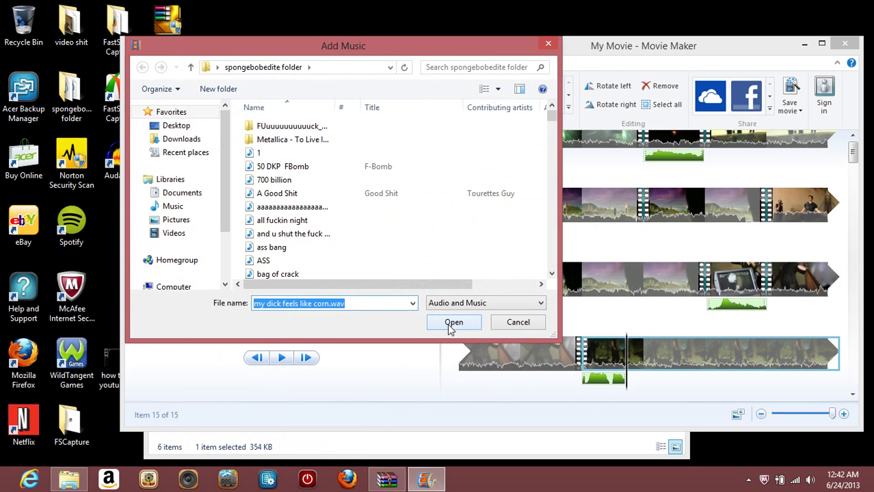
left_click(453, 322)
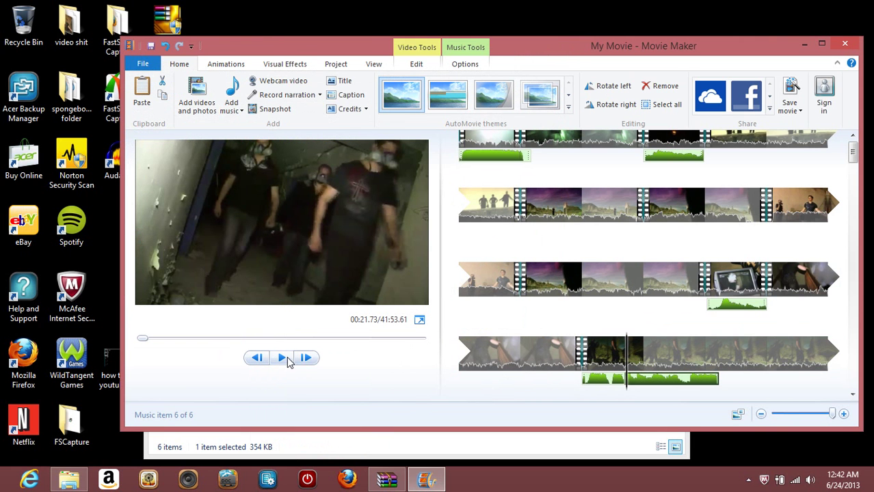
Play the newly added music, split it at 21.87 seconds and remove the part after the split
left_click(283, 358)
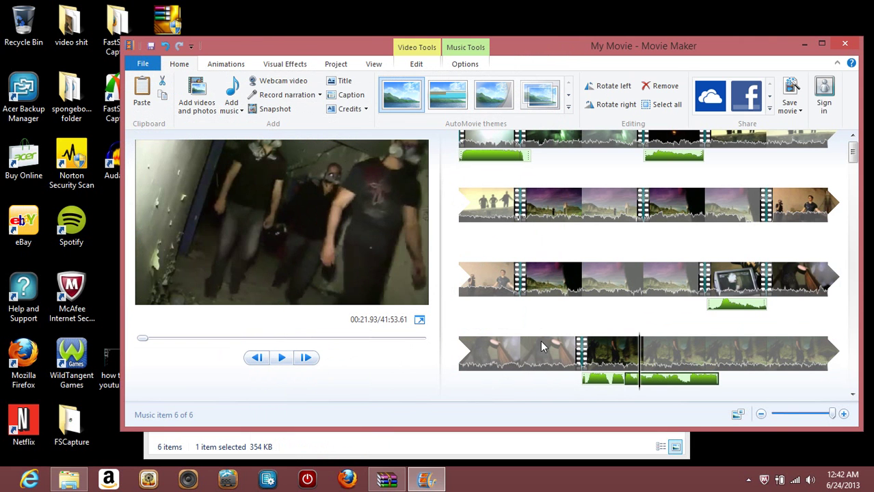
left_click_drag(641, 387, 636, 388)
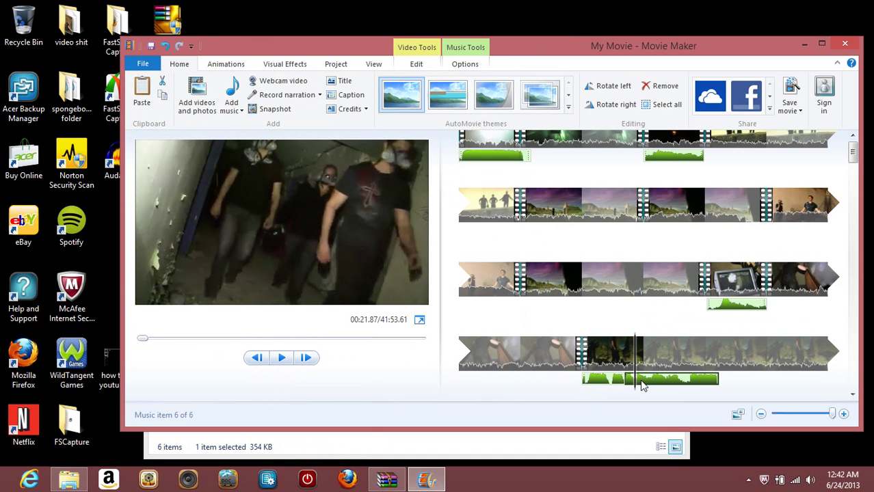
right_click(642, 387)
left_click(665, 345)
right_click(650, 383)
left_click(675, 296)
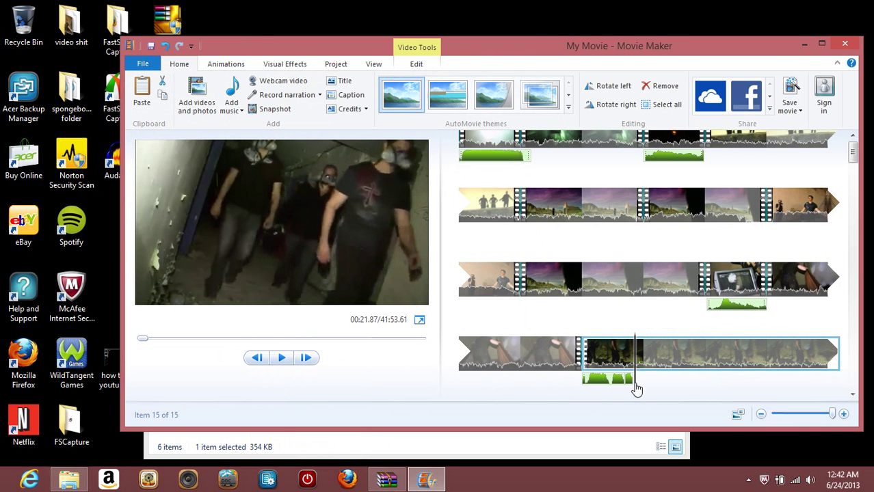
Add "children.wav" from the spongebobedite folder as music at the current point, right after the shortened sound
left_click(234, 109)
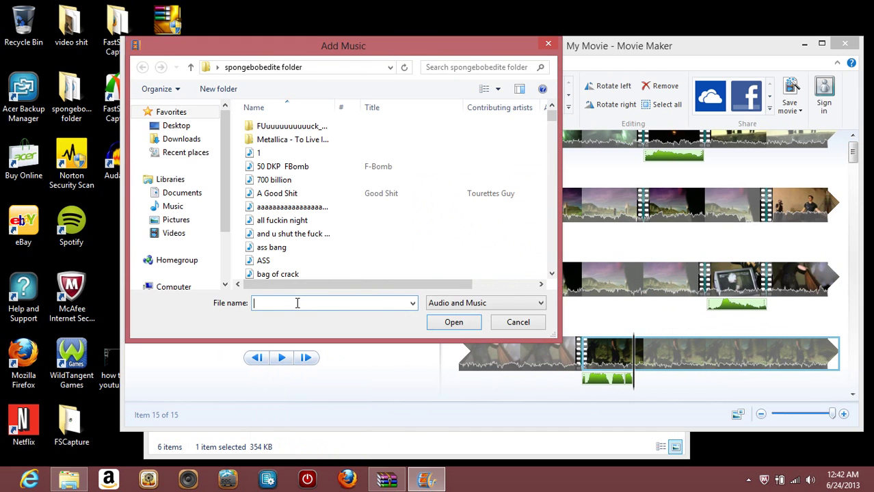
type("childre")
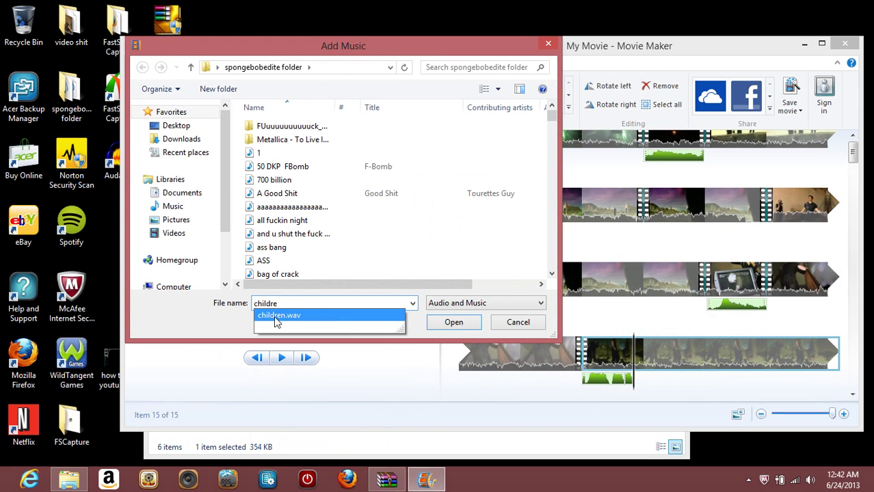
left_click(443, 323)
left_click(441, 324)
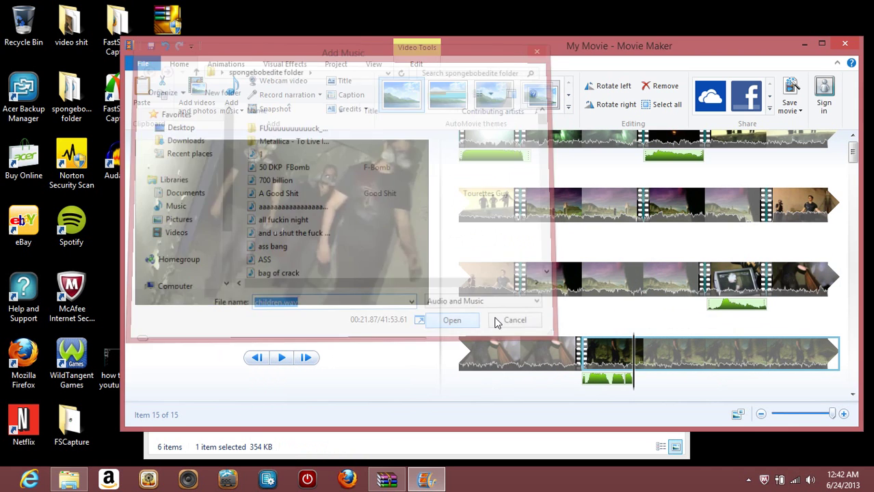
left_click(671, 376)
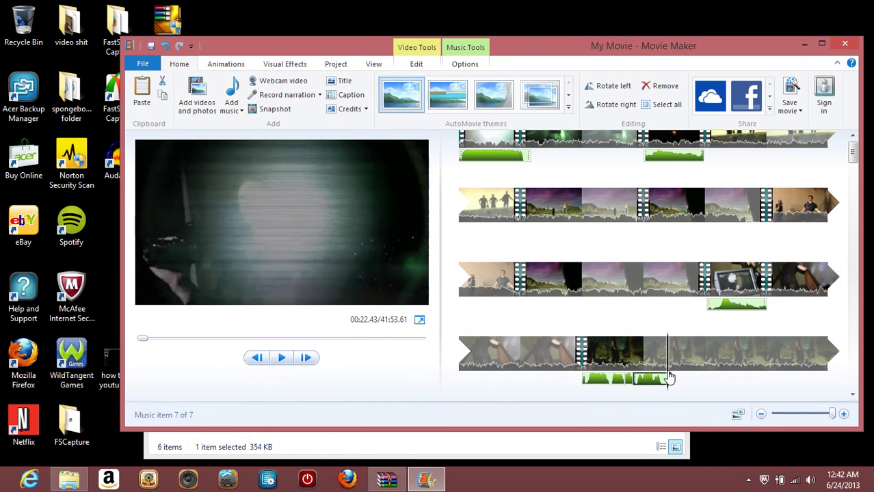
right_click(672, 360)
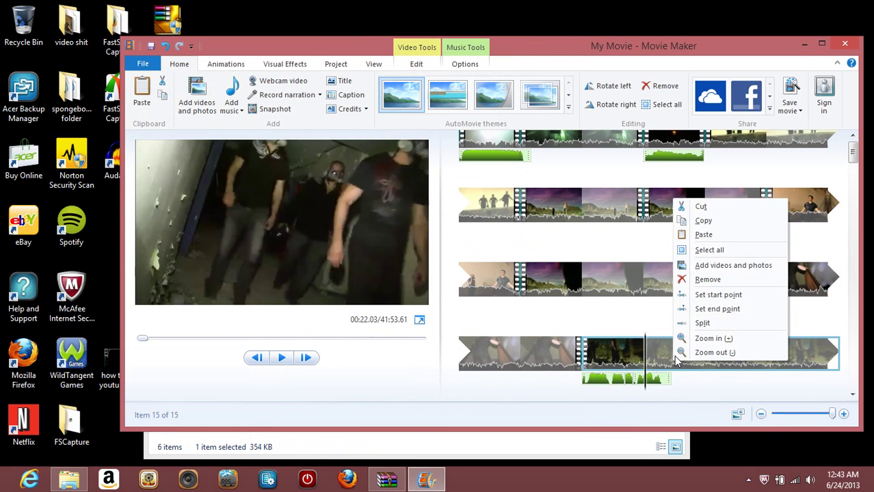
left_click(615, 360)
key("m")
left_click(166, 46)
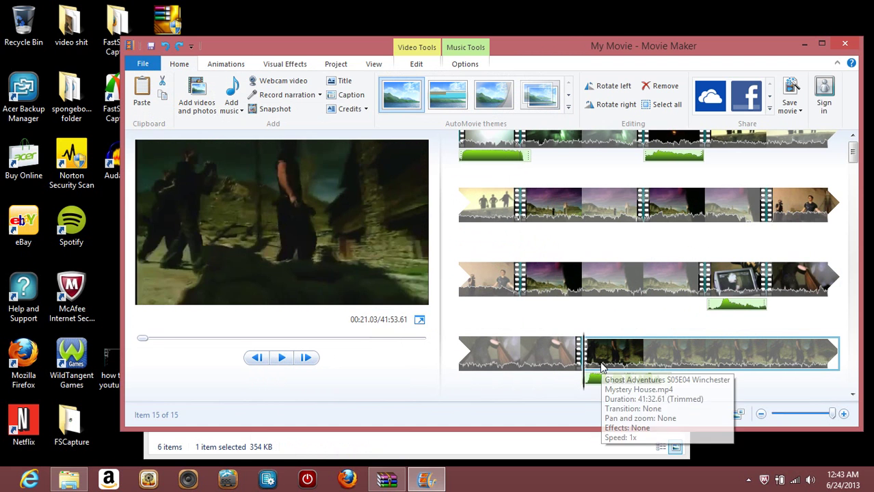
Play the chained sounds and split the last clip at 22.40 seconds, where the final sound ends
key("space")
key("space")
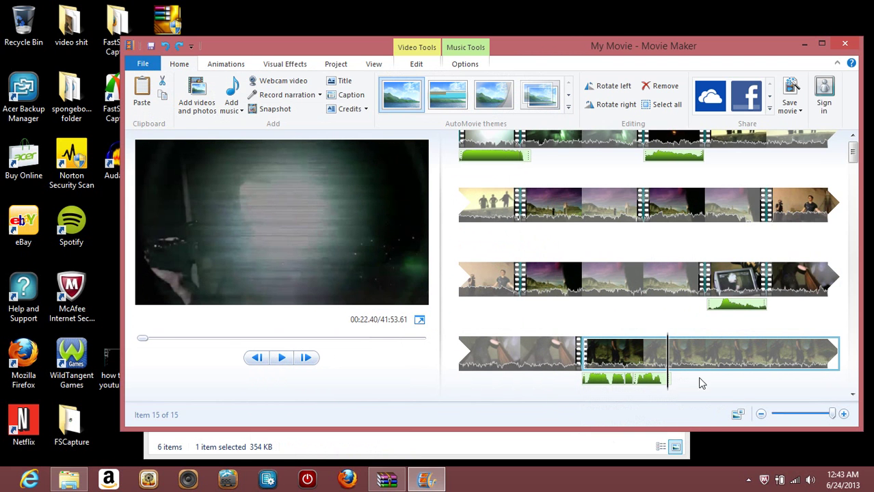
right_click(679, 356)
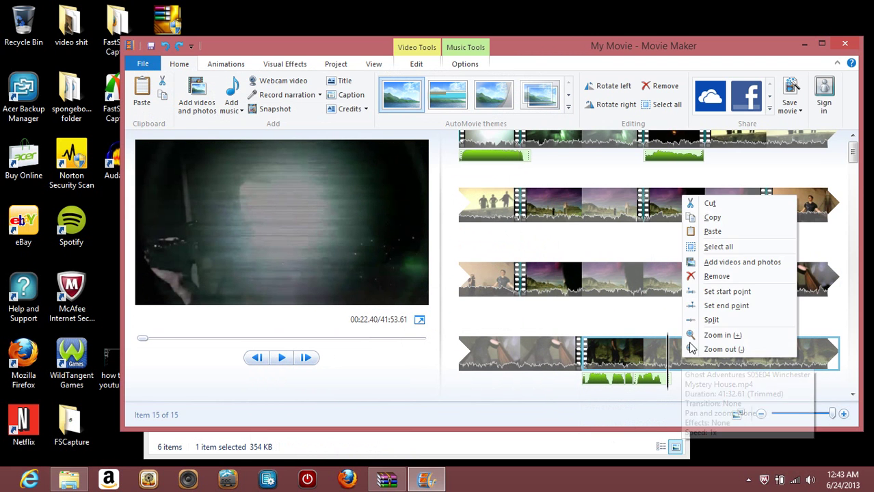
left_click(705, 319)
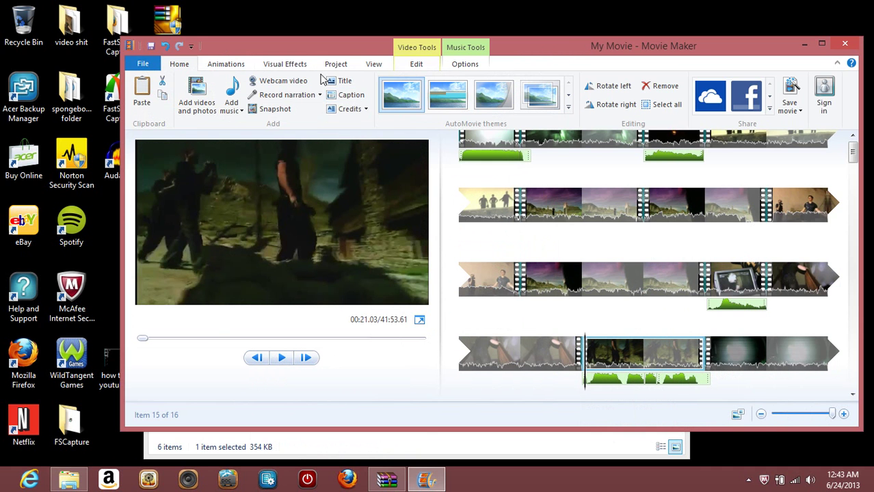
Mute the video volume of the clip above the chained sounds, which starts at 21.03 seconds
left_click(423, 65)
left_click(142, 92)
left_click_drag(193, 130, 129, 129)
Play the clip after the muted one and split it at 25.43 seconds
left_click(648, 355)
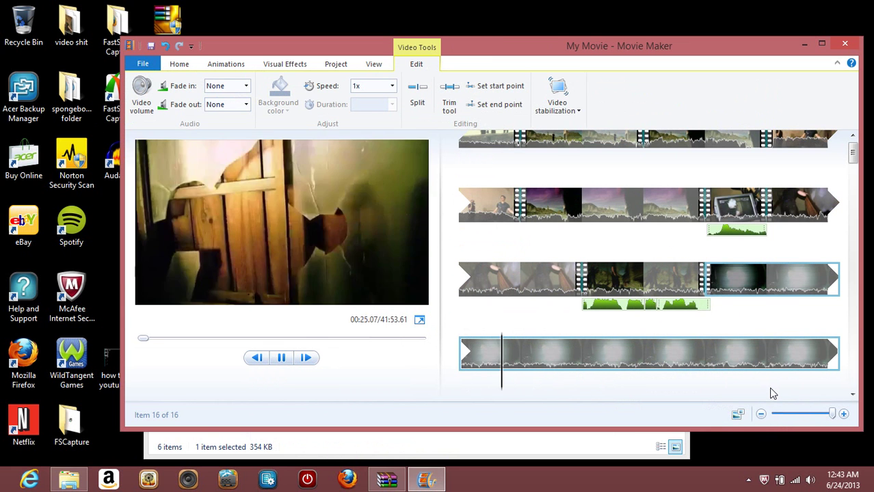
key("space")
left_click(536, 373)
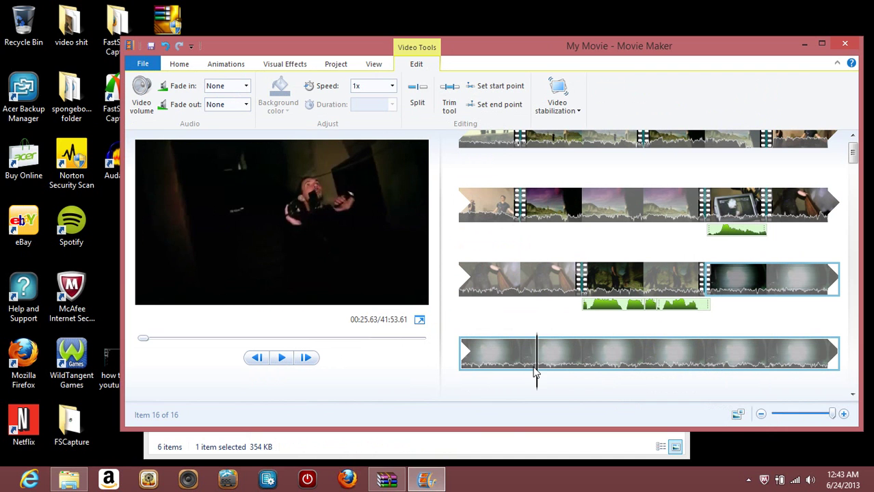
mouse_move(538, 380)
left_mouse_down()
mouse_move(499, 378)
mouse_move(534, 375)
mouse_move(527, 387)
left_mouse_up()
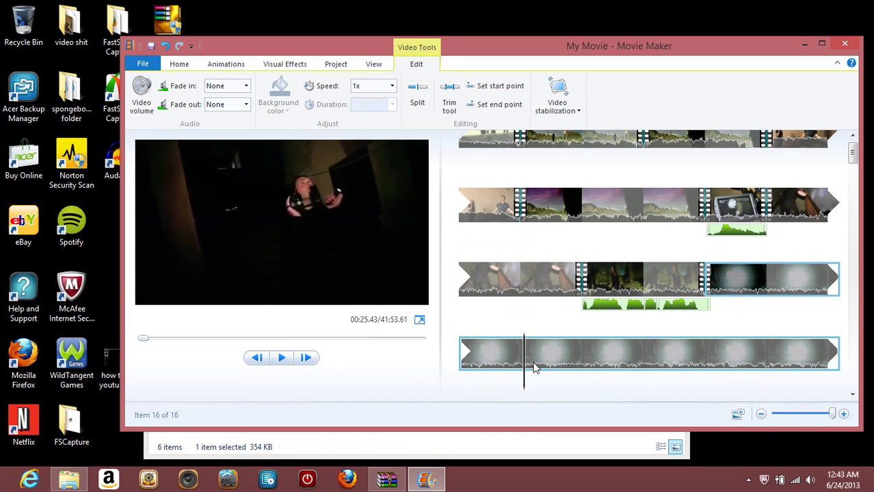
right_click(535, 360)
left_click(564, 322)
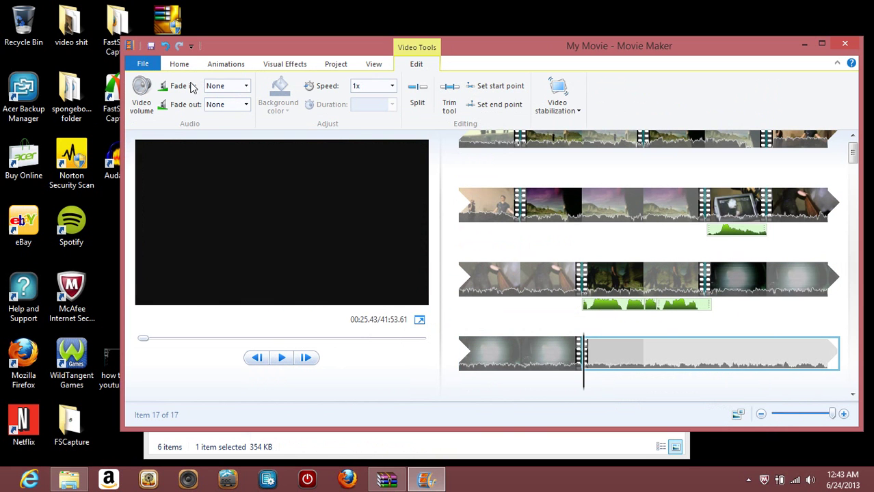
Add another sound file from the spongebobedite folder as music at the current point, where the new last clip starts
left_click(178, 64)
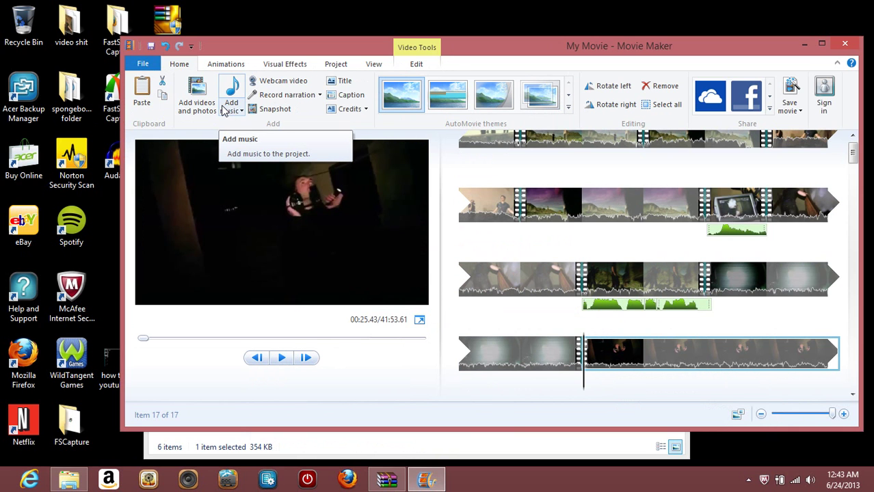
left_click(222, 111)
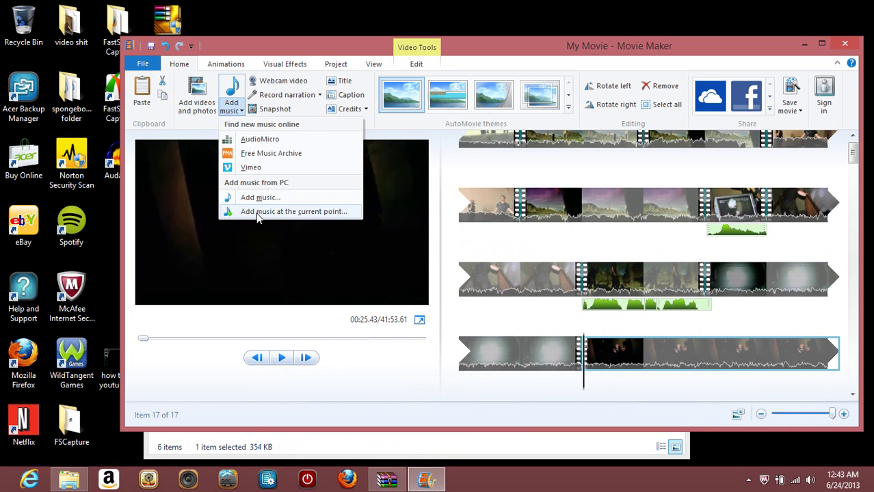
left_click(259, 211)
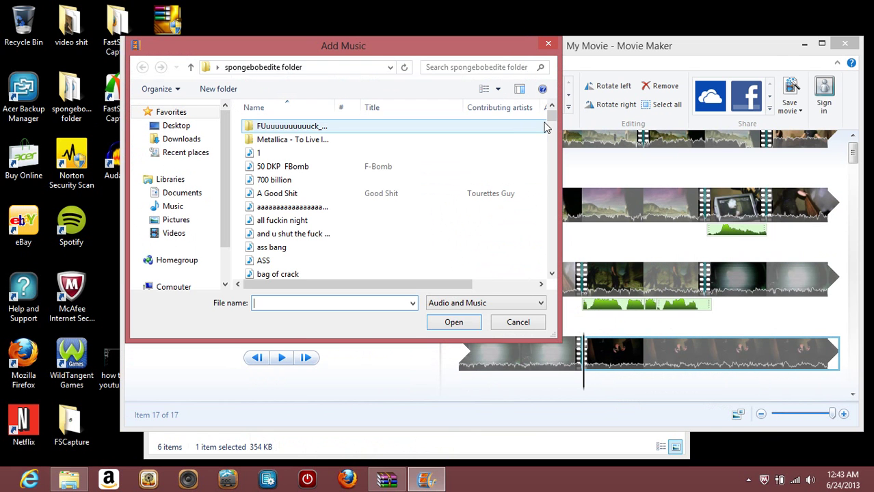
mouse_move(553, 132)
left_mouse_down()
mouse_move(558, 140)
mouse_move(555, 131)
left_mouse_up()
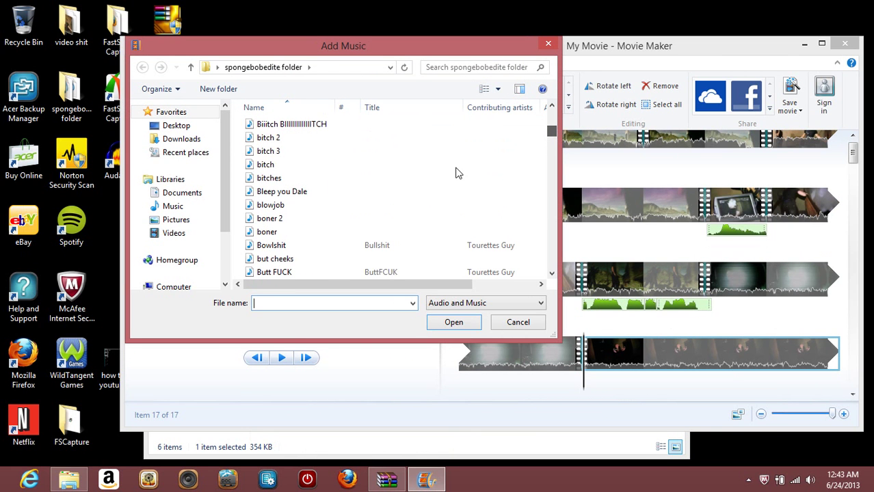
double_click(286, 171)
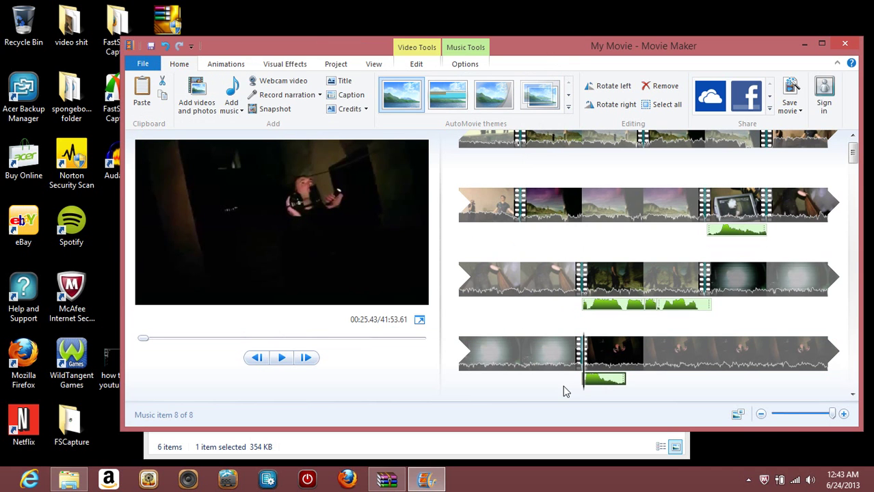
Play the new sound several times and split the last clip at 26.07 seconds, where the sound ends
left_click(281, 358)
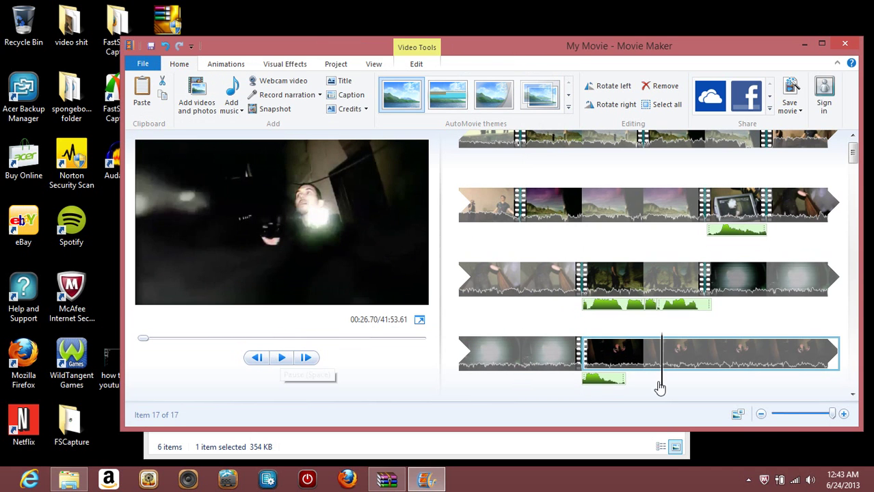
left_click(608, 380)
left_click(282, 358)
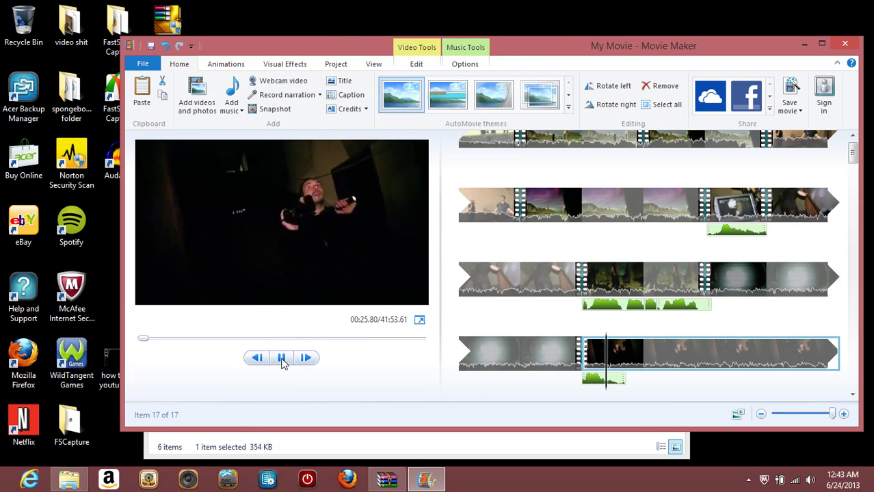
left_click(286, 361)
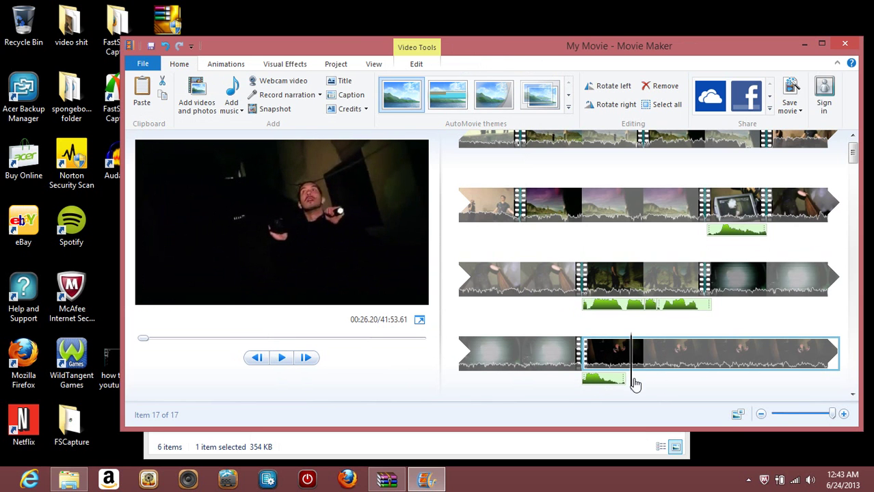
left_click(585, 387)
left_click(280, 357)
left_click(280, 360)
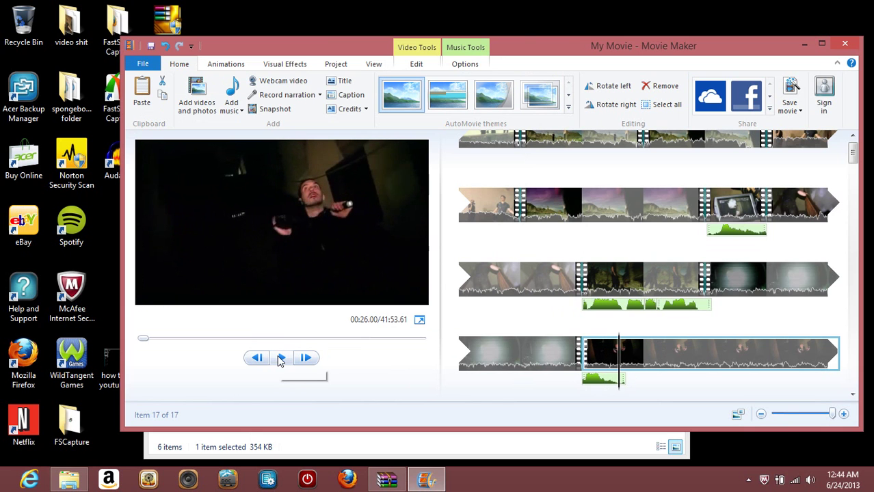
left_click(621, 380)
left_click(623, 376)
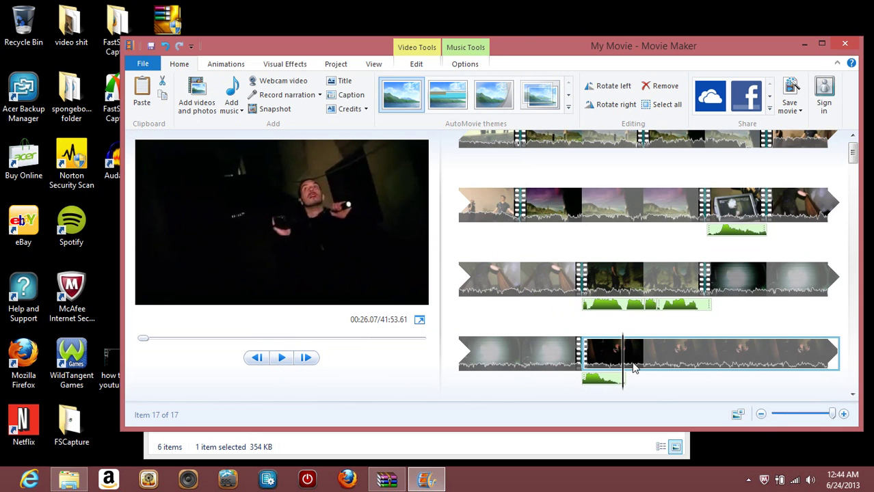
right_click(633, 368)
left_click(655, 324)
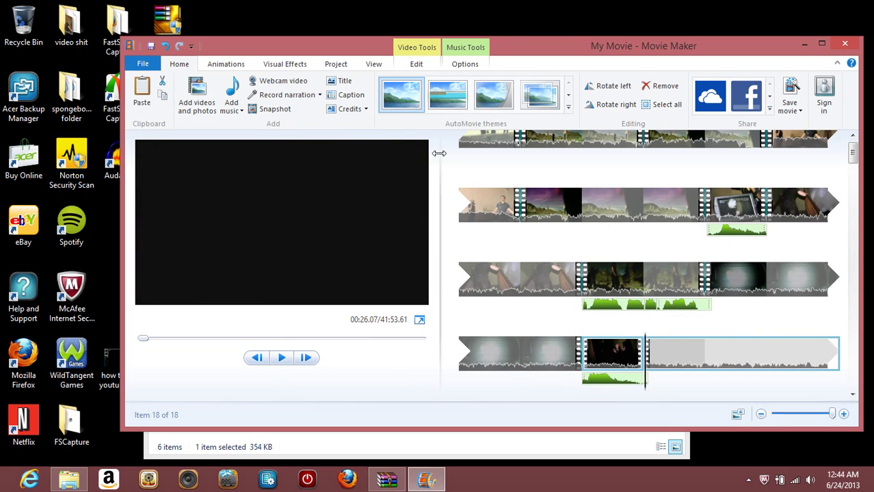
Mute the video volume of the short clip between 25.43 and 26.07 seconds
left_click(585, 356)
left_click(416, 63)
left_click(142, 96)
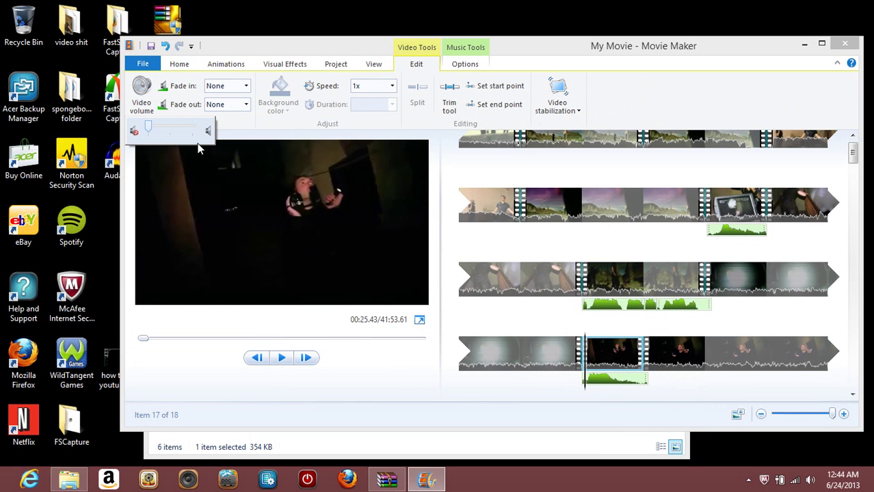
Play the transition into the muted clip twice, starting from 24.70 seconds in the preceding clip
left_click(523, 348)
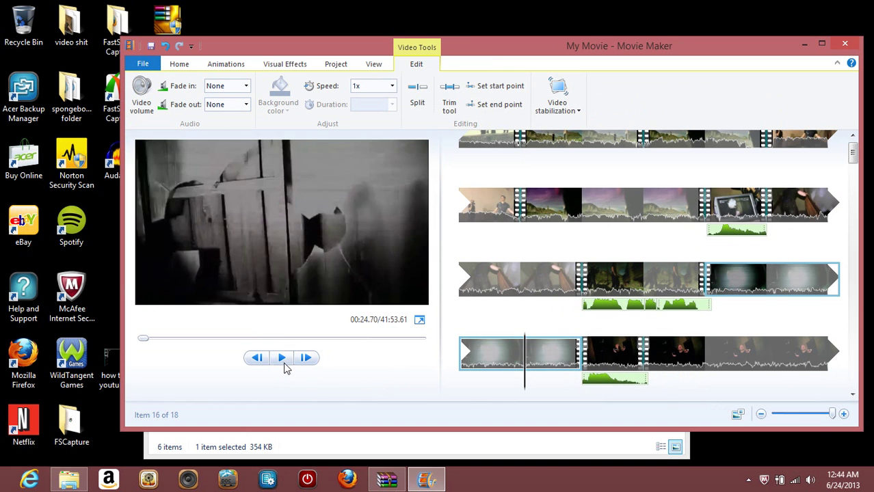
left_click(282, 358)
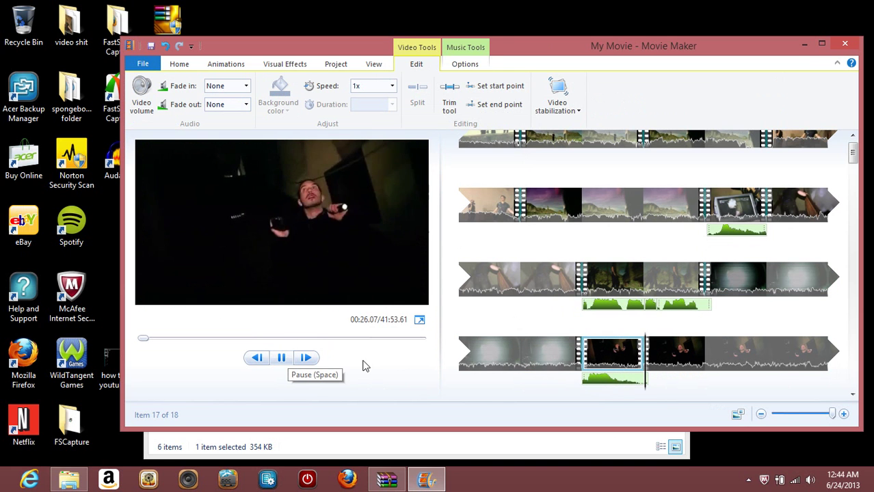
left_click(522, 344)
left_click(282, 359)
left_click(295, 363)
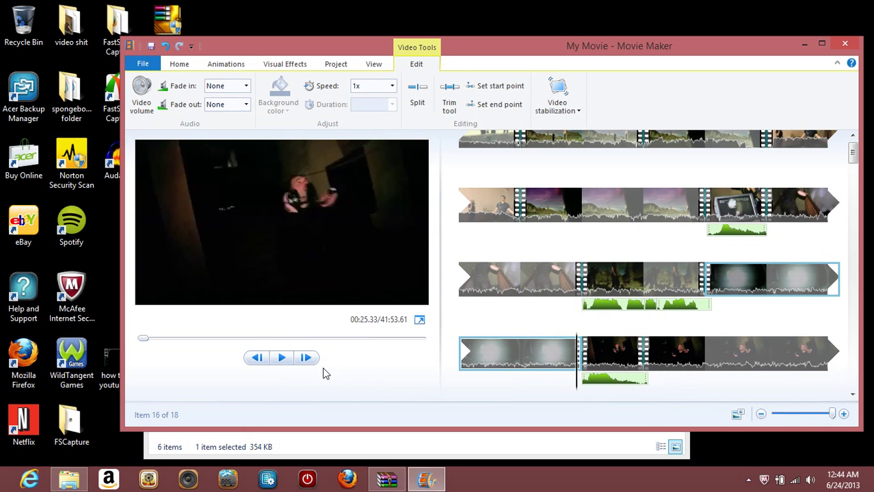
left_click(281, 358)
Split the clip just before the newest sound at 25.33 seconds
left_click(602, 380)
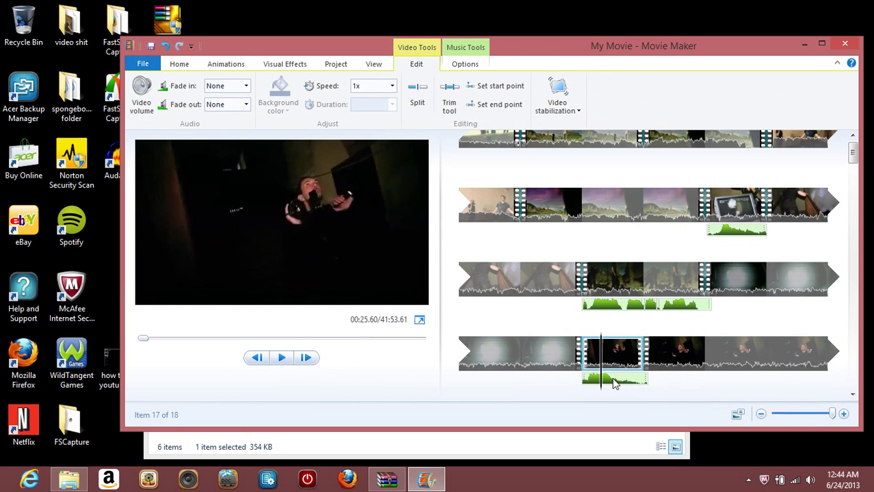
left_click_drag(575, 381, 576, 381)
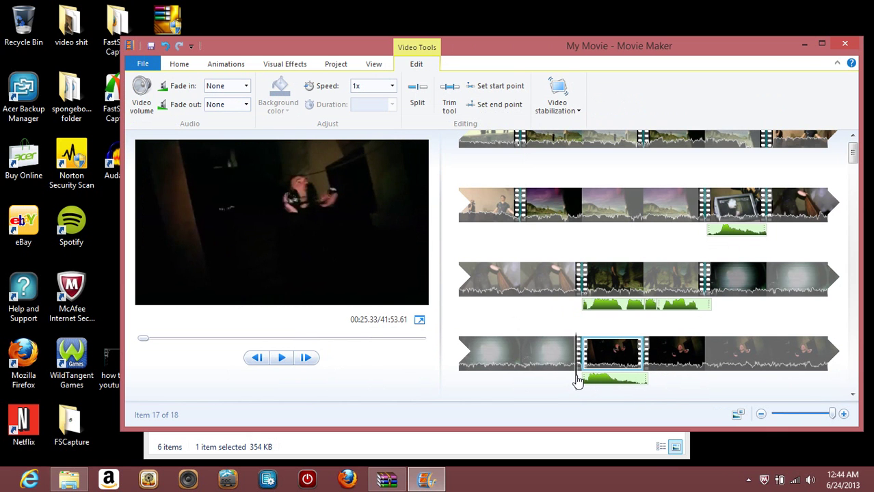
left_click(576, 366)
right_click(578, 363)
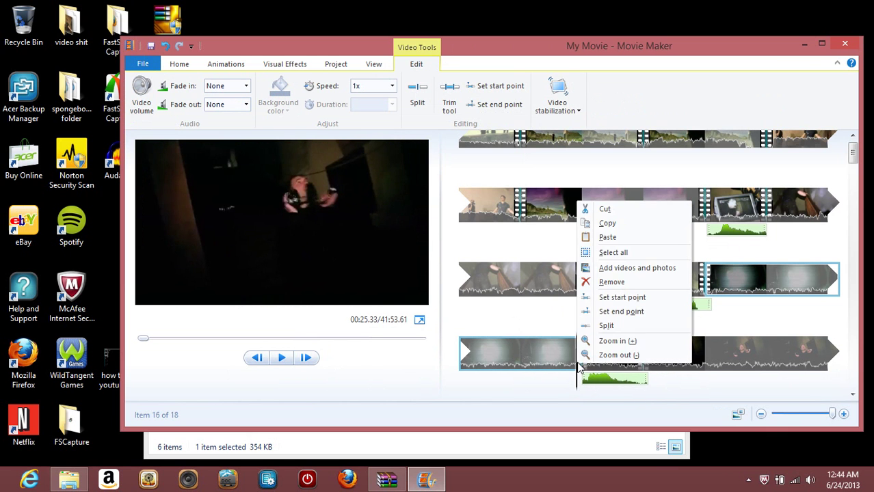
left_click(606, 325)
Mute the video volume of the 0.10-second piece that starts at 25.33 seconds
left_click(541, 361)
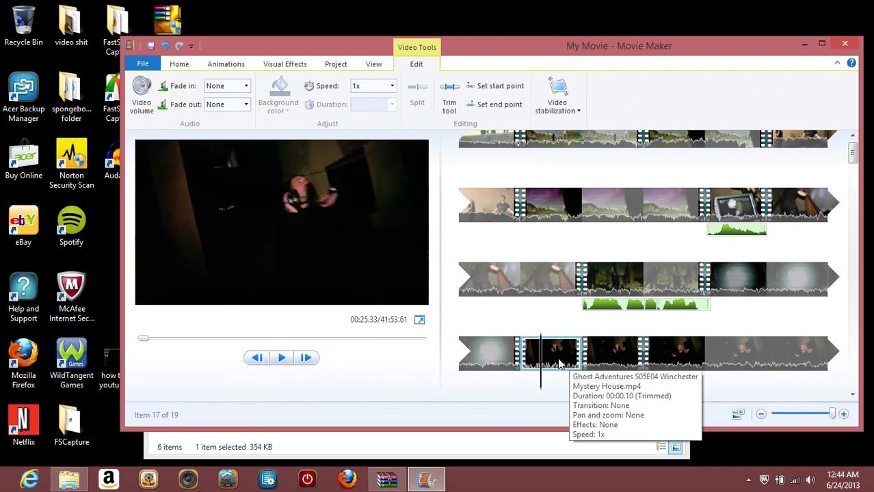
right_click(559, 363)
key("Escape")
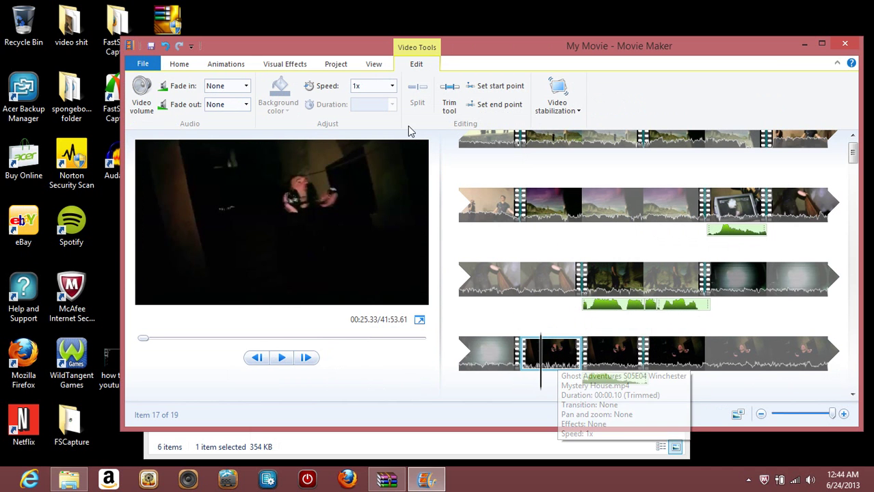
left_click(142, 89)
left_click_drag(183, 129, 198, 129)
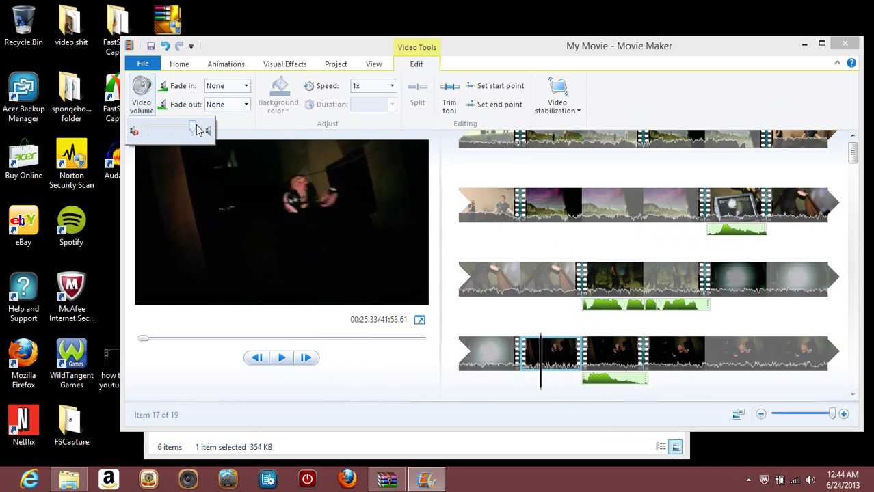
left_click(133, 132)
Play the edited section from the clip before the muted pieces through to the last clip
left_click(464, 355)
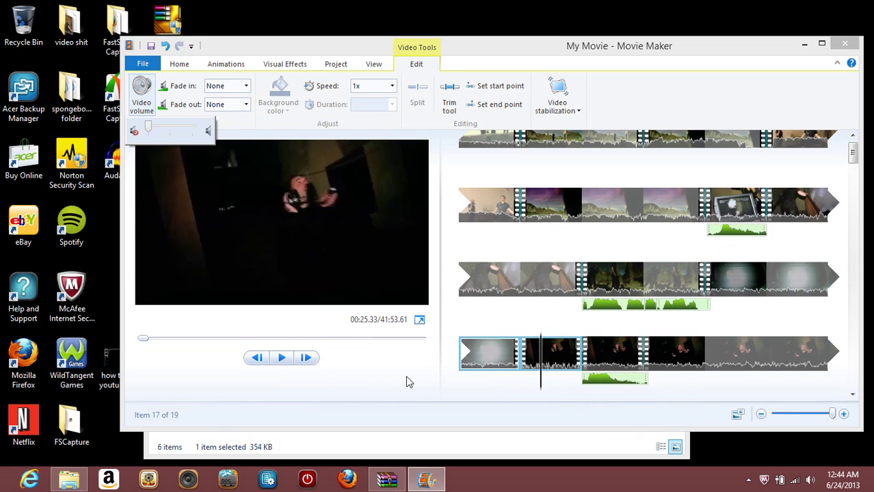
left_click(283, 359)
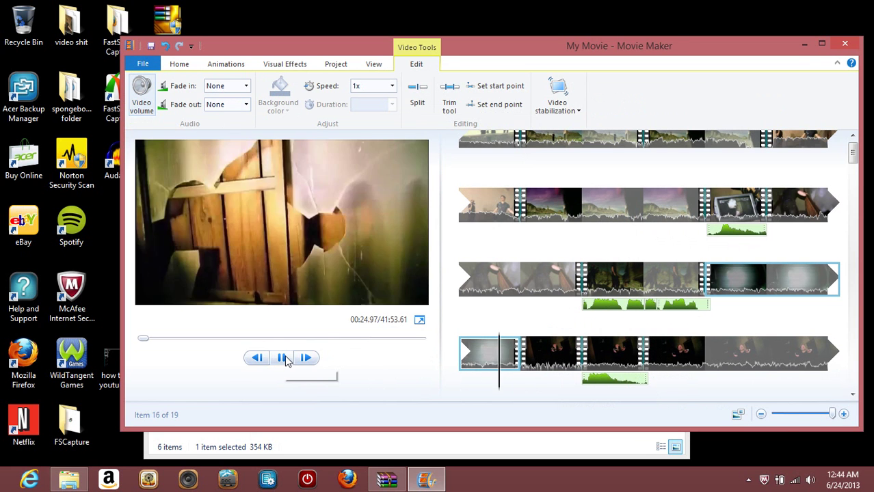
left_click(286, 360)
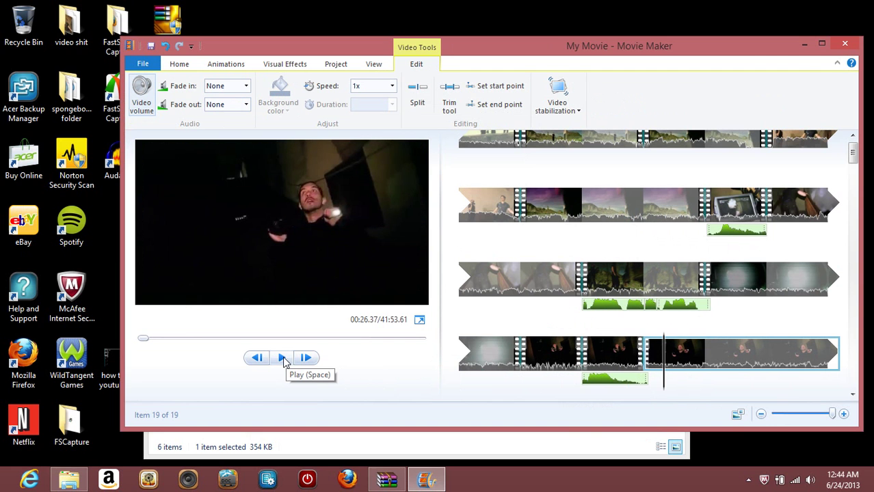
Split the last clip at 27.27 seconds, just before the bright flashlight glare fills the picture
left_click(283, 360)
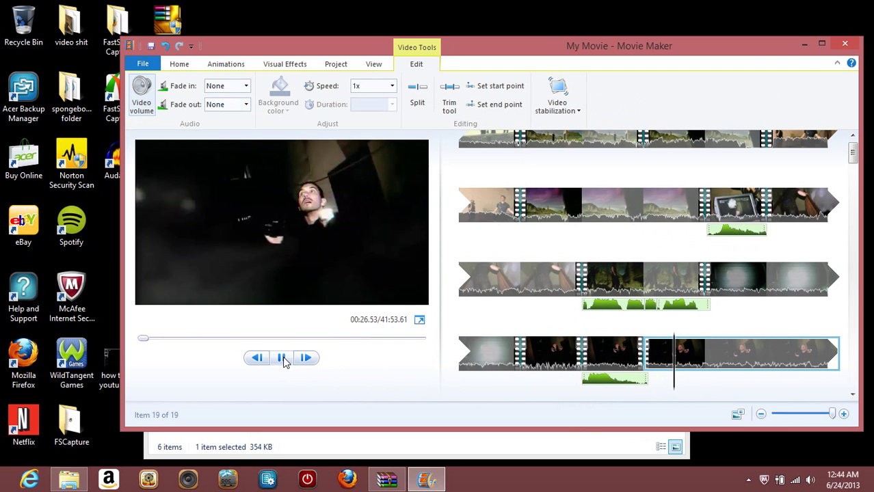
left_click(283, 358)
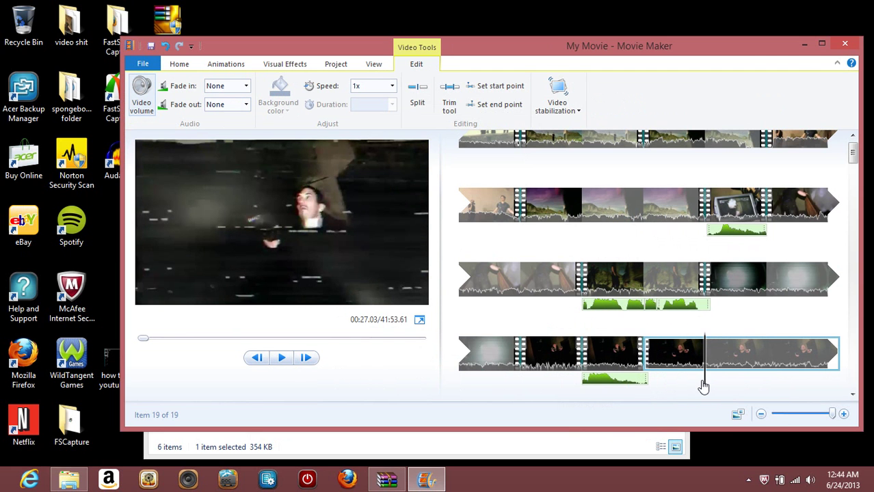
left_click(284, 360)
left_click(284, 360)
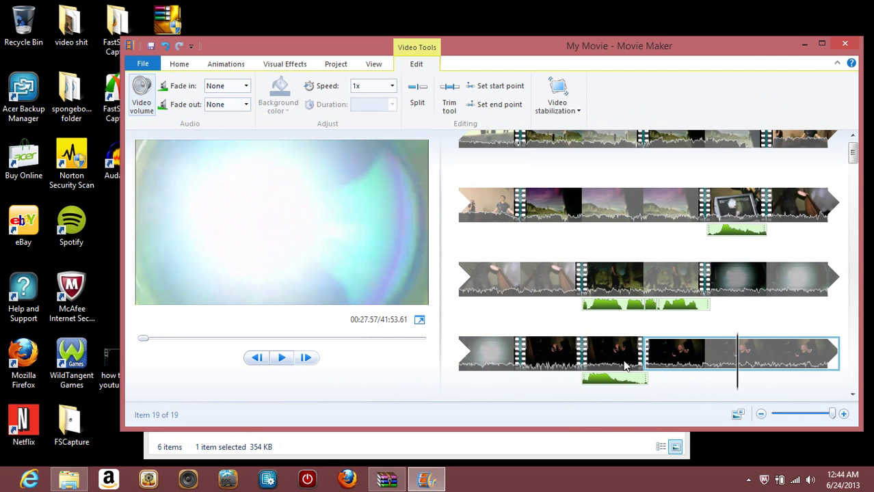
left_click_drag(736, 385, 720, 386)
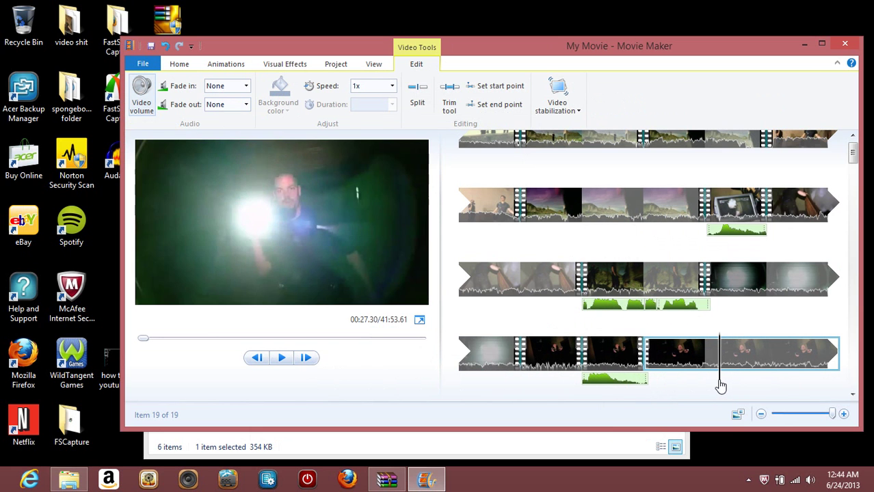
left_click(281, 358)
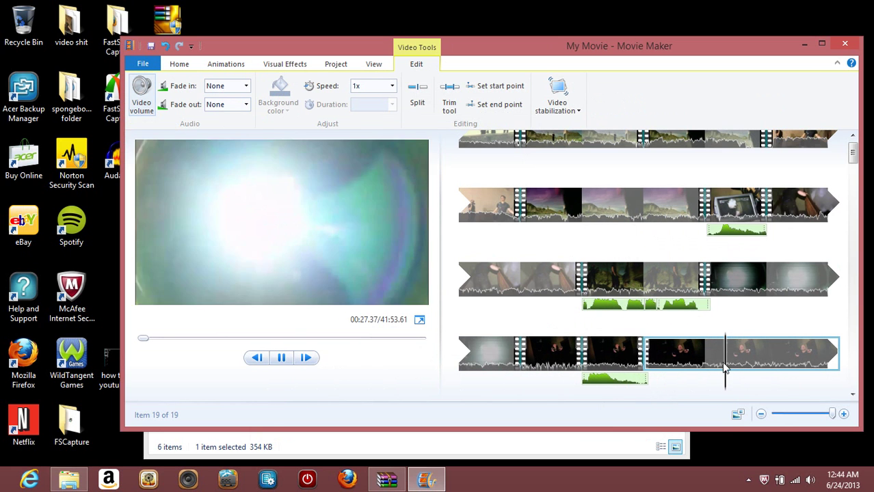
left_click_drag(741, 381, 720, 381)
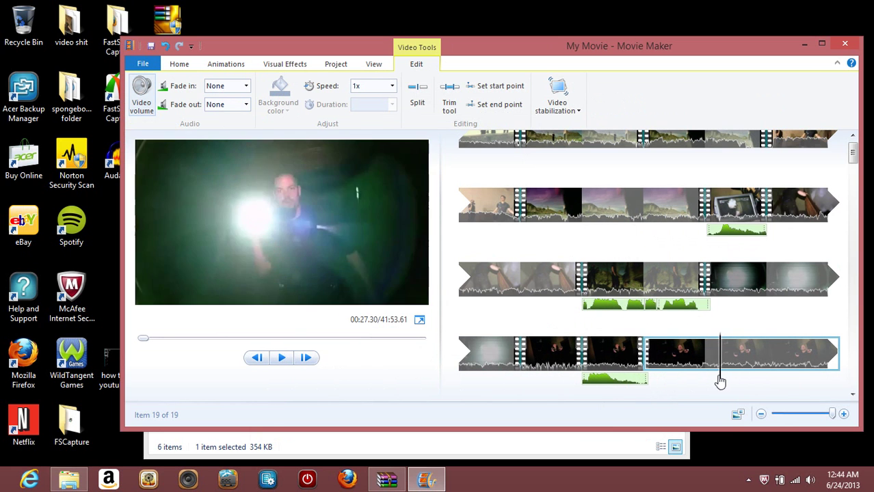
right_click(729, 363)
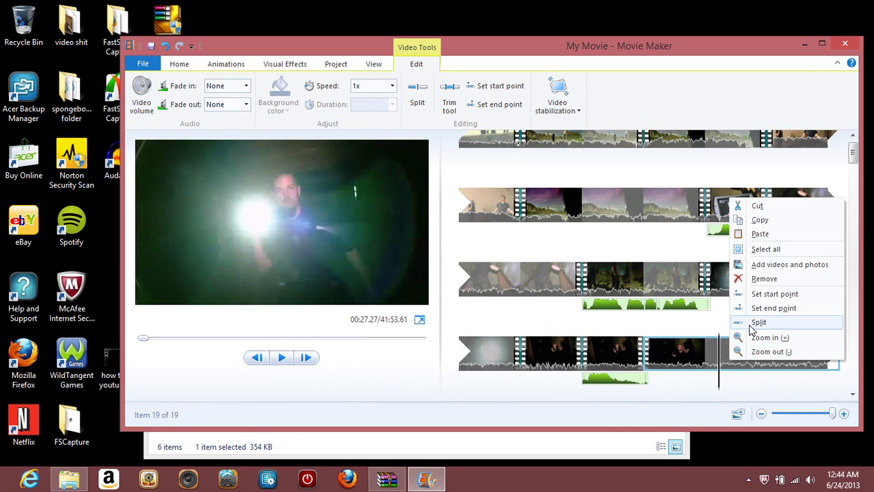
left_click(754, 323)
key("m")
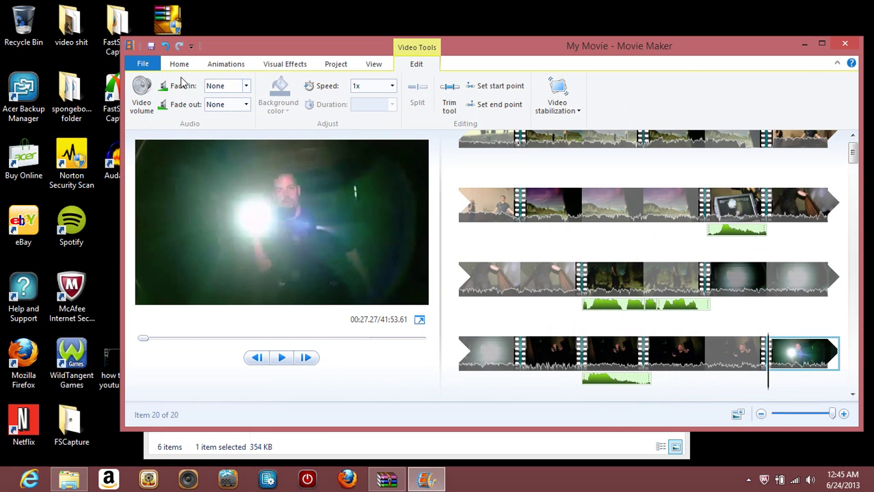
Add scream.wav from the spongebobedite folder as music at the 27.27-second split
left_click(185, 66)
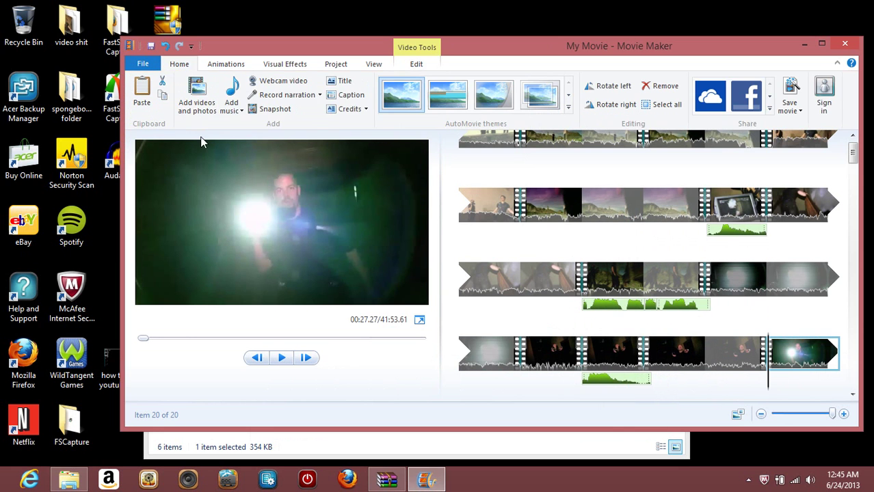
left_click(231, 109)
left_click(276, 212)
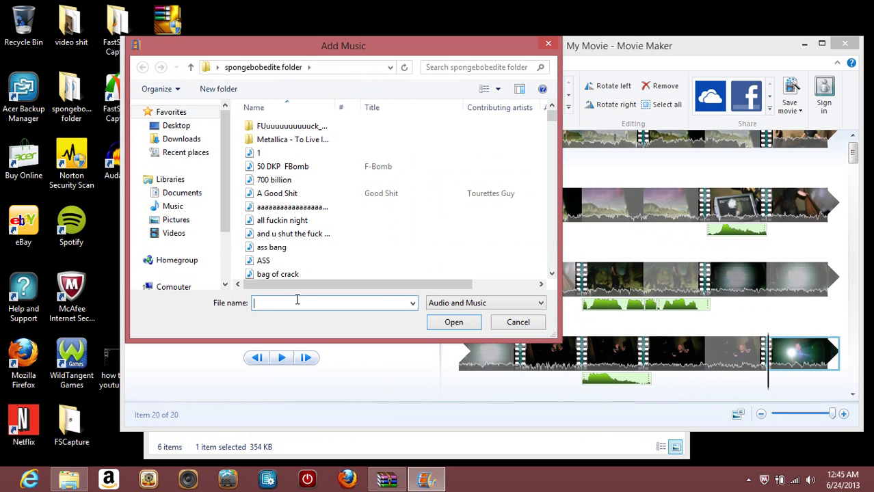
type("screa")
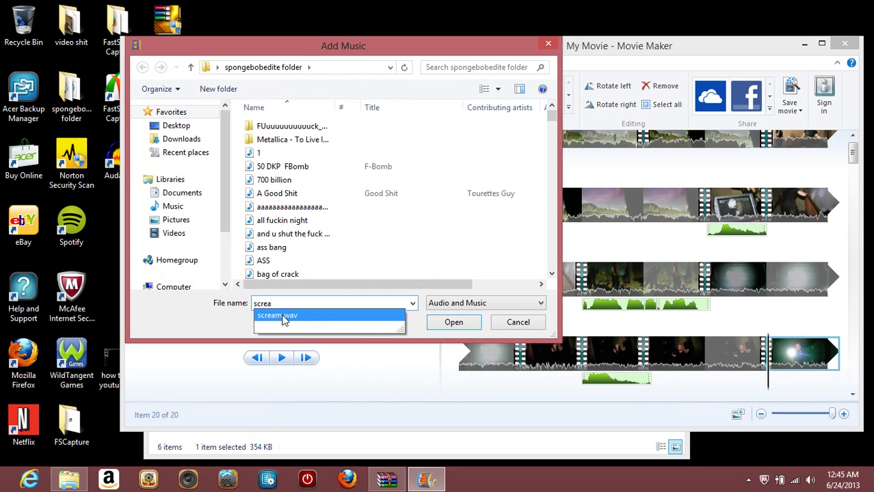
left_click(342, 316)
left_click(453, 322)
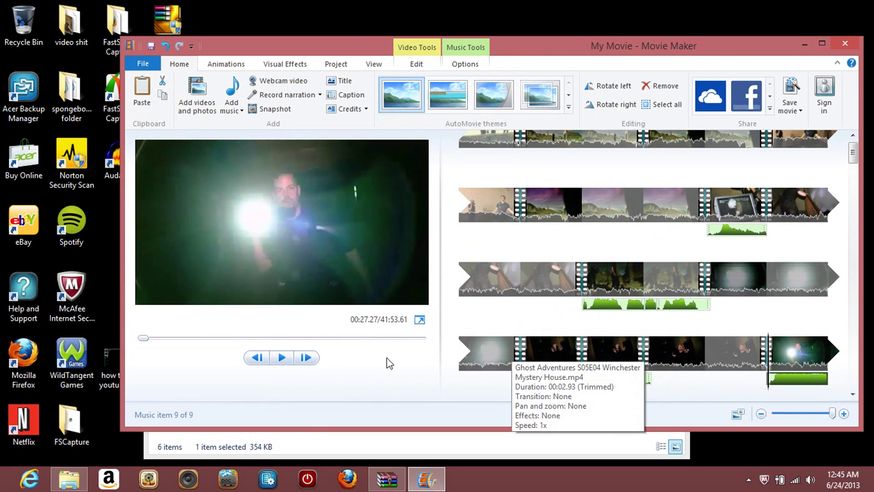
Play the flashlight clip together with the added scream sound
key("space")
left_click(485, 363)
left_click_drag(484, 362, 490, 362)
left_click(490, 364)
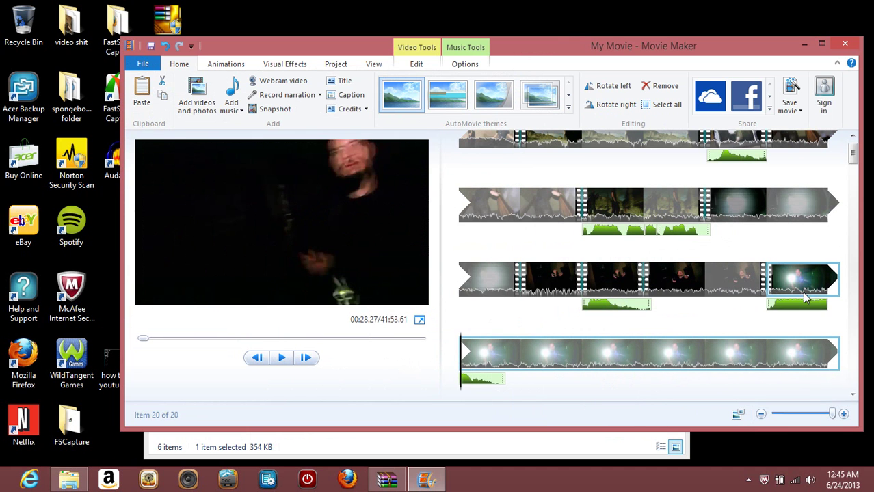
left_click(783, 275)
key("space")
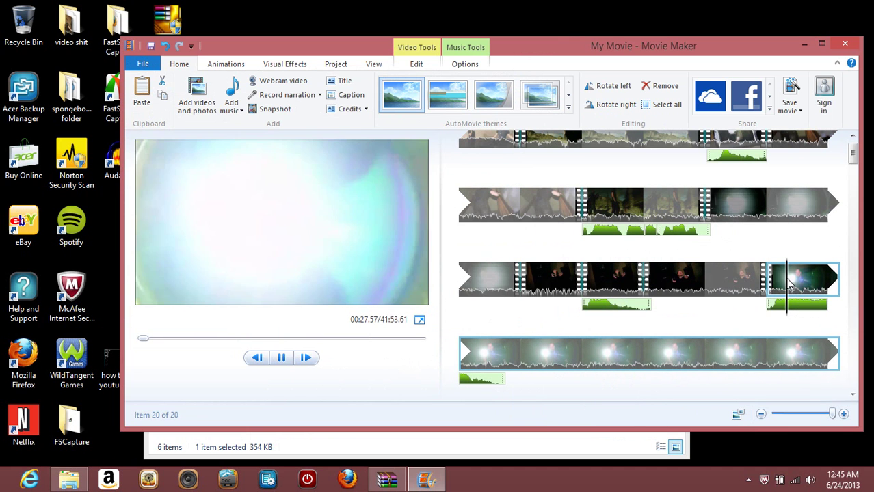
Split the clip near the end of the scream sound at 28.80 seconds
left_click(501, 380)
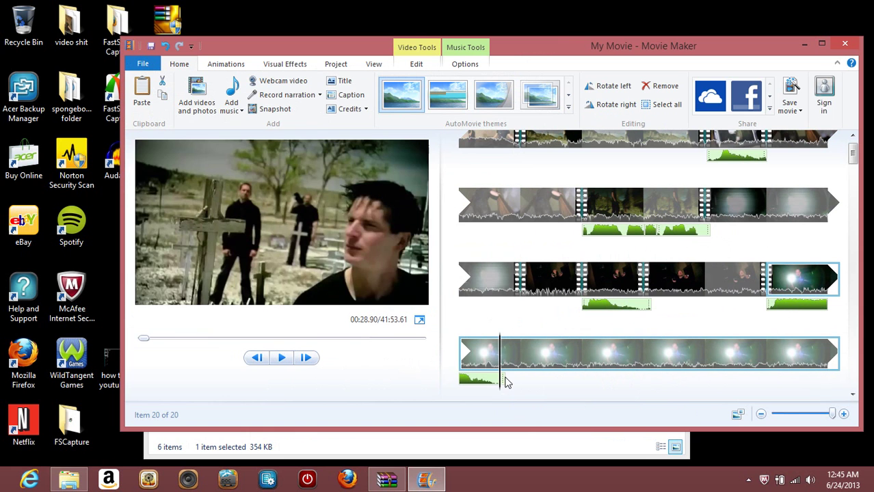
left_click_drag(499, 384, 492, 384)
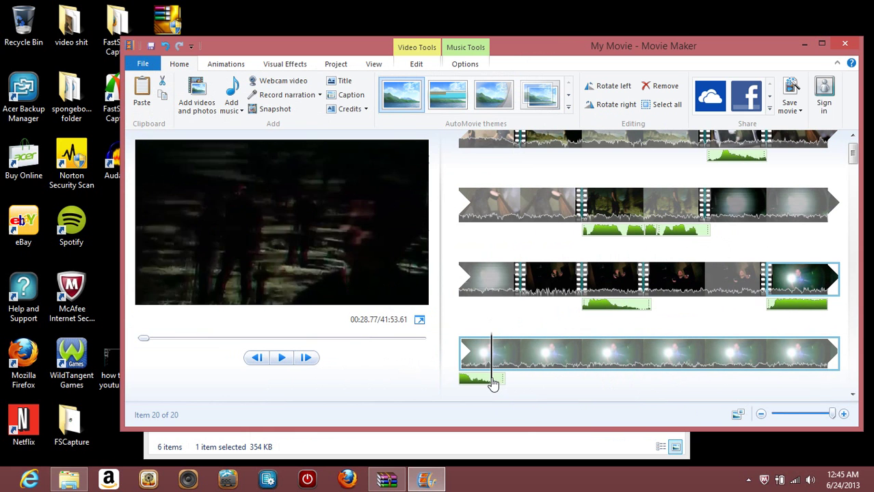
right_click(511, 342)
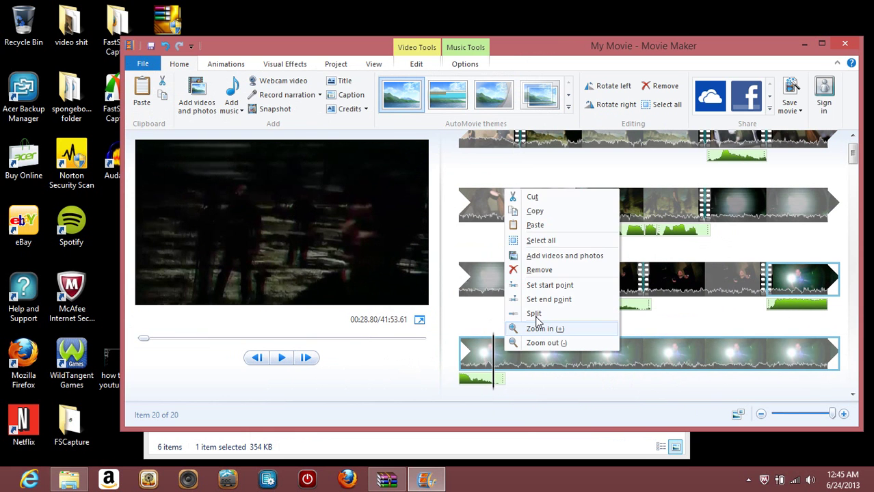
left_click(530, 312)
Mute the video volume of the 1.53-second piece under the scream sound
left_click(463, 354)
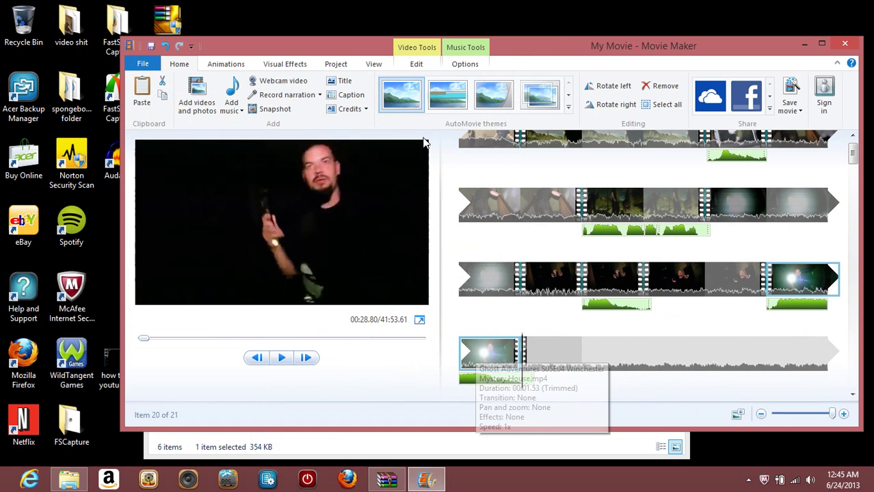
left_click(418, 64)
left_click(140, 96)
left_click_drag(191, 130, 135, 133)
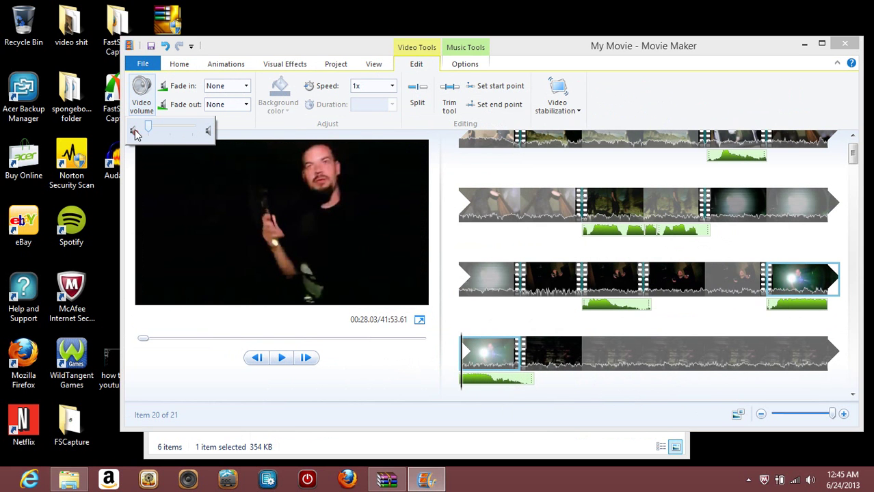
Split the last clip at 32.30 seconds, during the shot of the brick building's arched entrance
key("space")
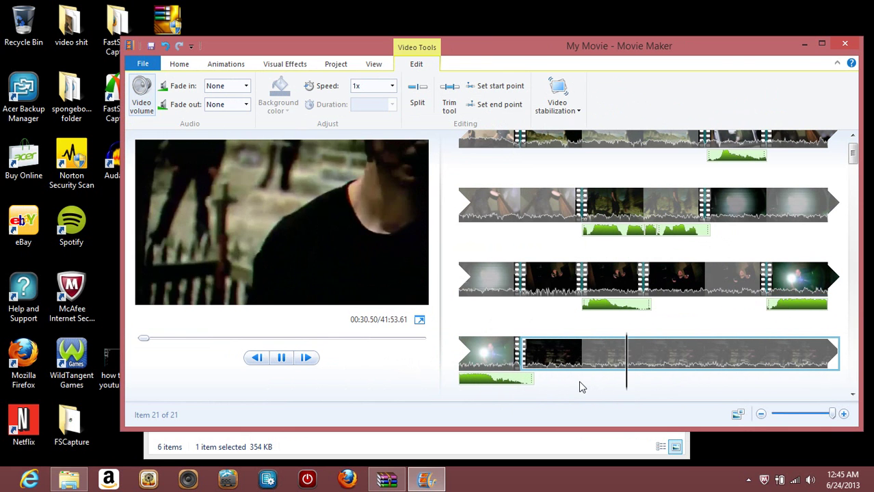
key("space")
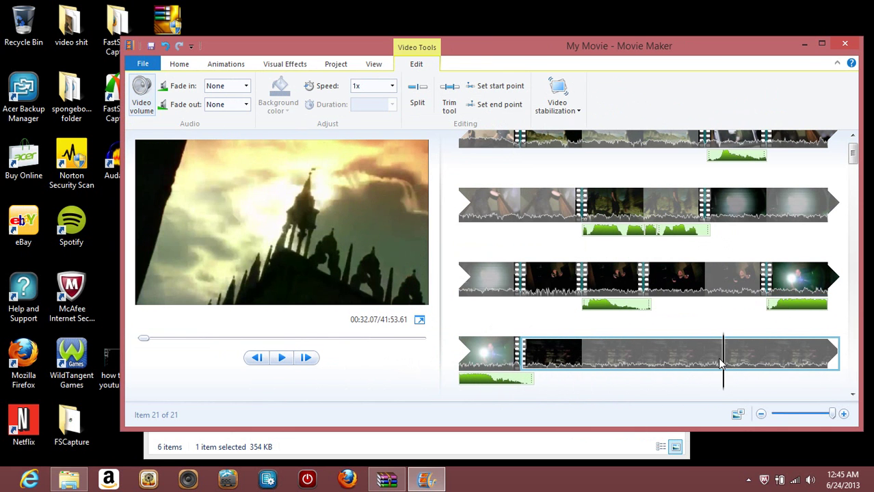
left_click(749, 378)
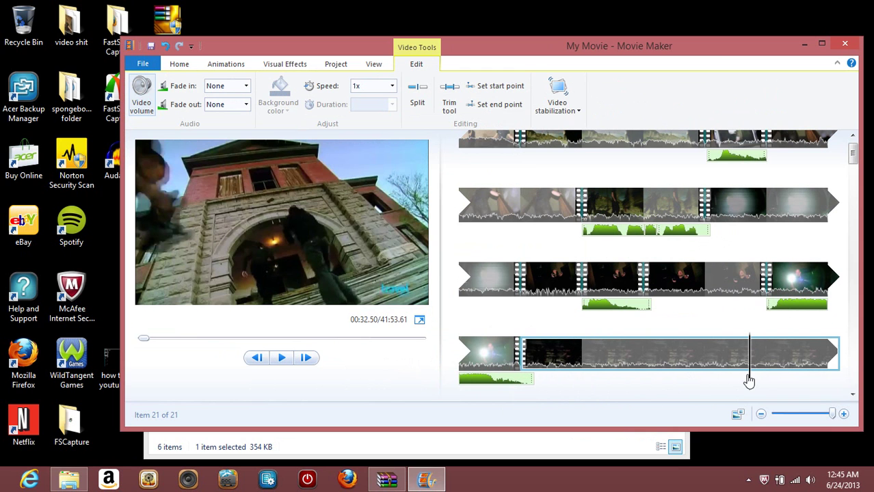
left_click_drag(741, 378, 740, 378)
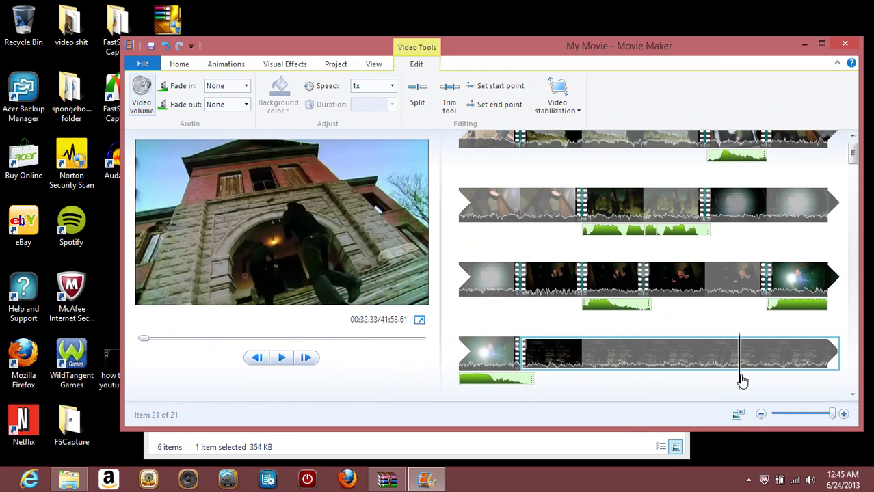
key("space")
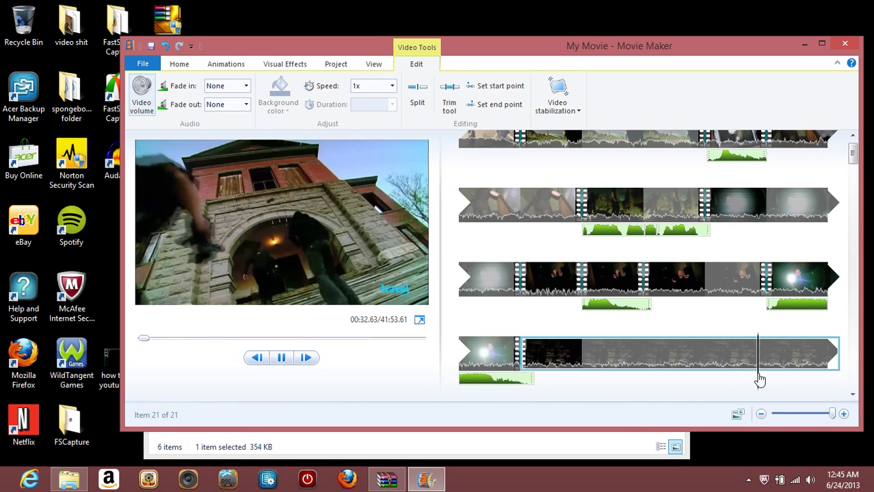
left_click(724, 380)
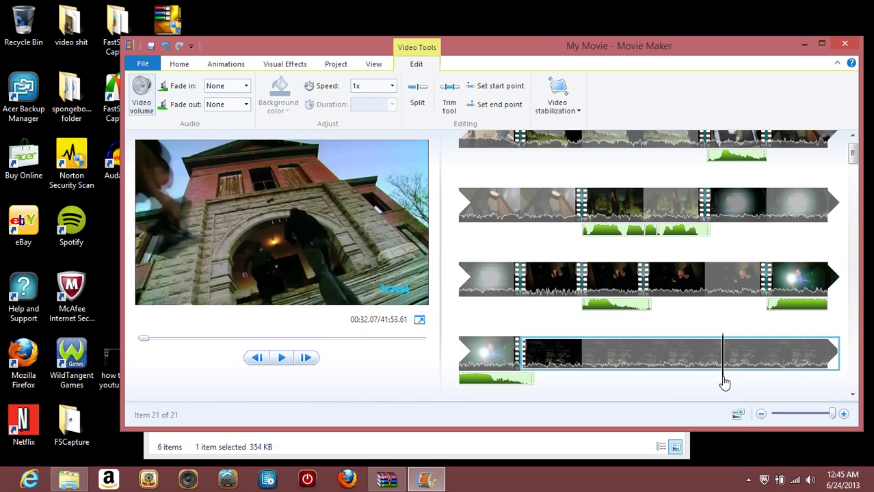
key("space")
key("space")
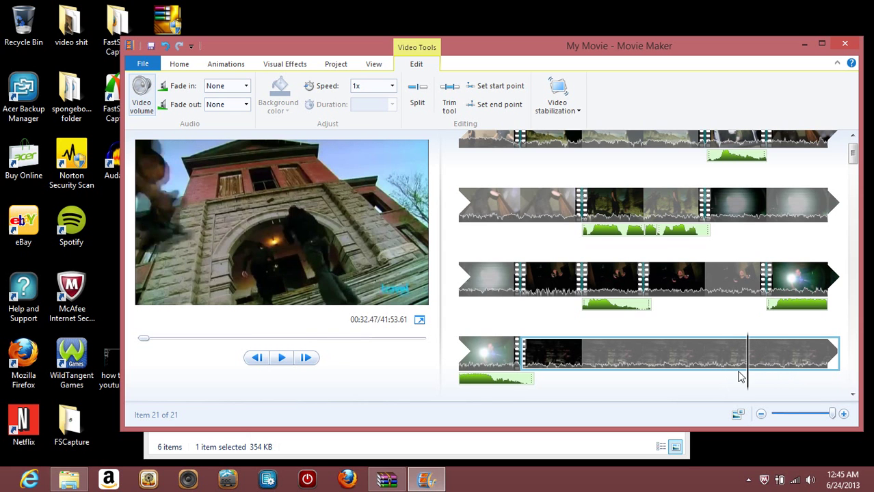
left_click(738, 378)
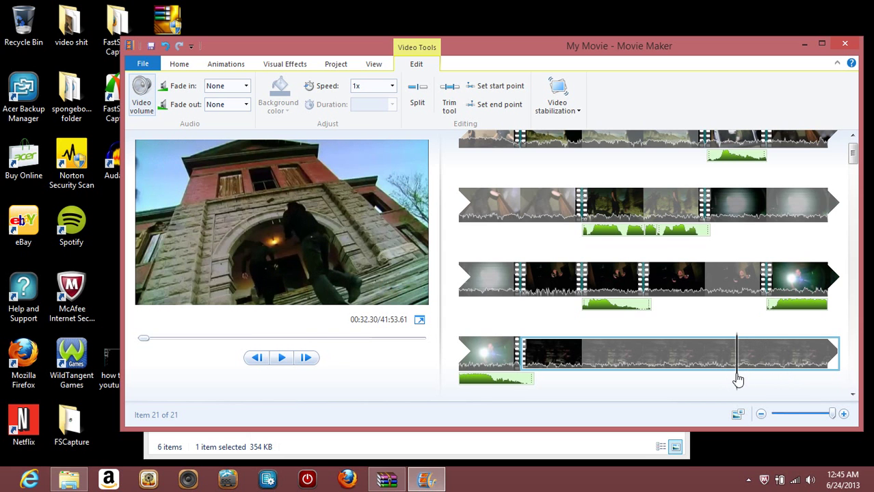
right_click(744, 363)
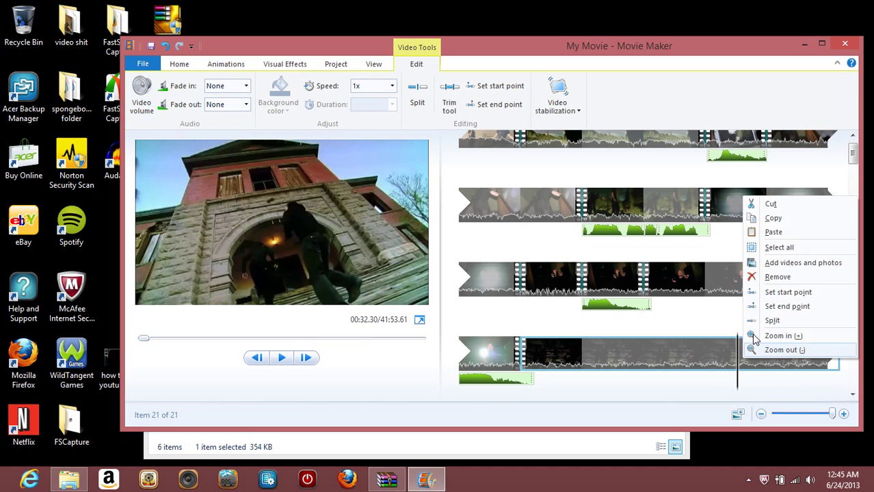
left_click(743, 312)
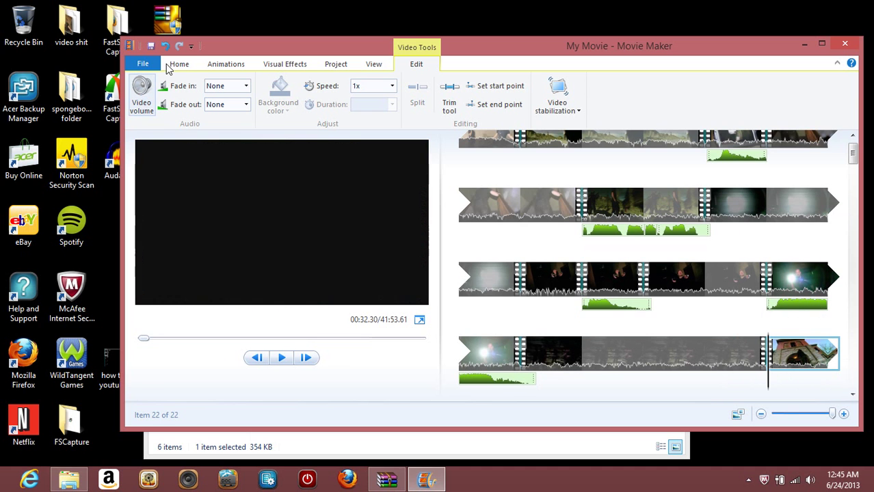
Add another short sound file from the spongebobedite folder as music at the 32.30-second split
left_click(179, 64)
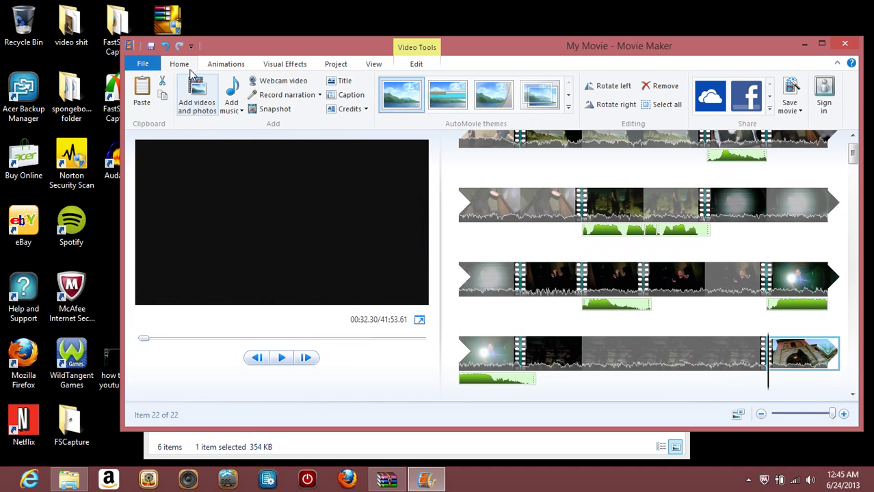
left_click(231, 108)
left_click(274, 211)
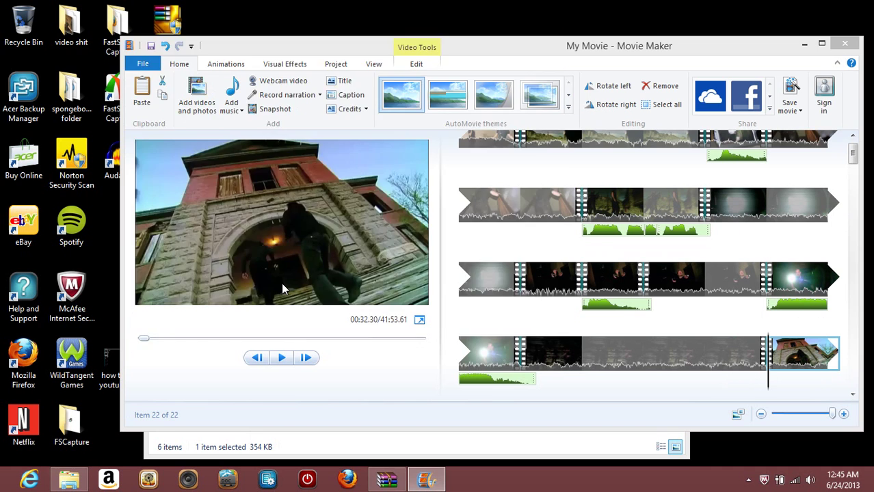
type("nig")
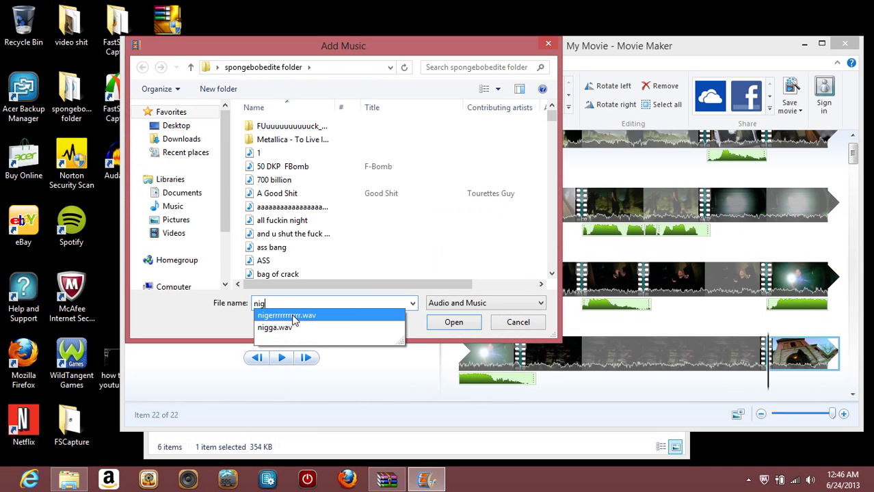
left_click(443, 326)
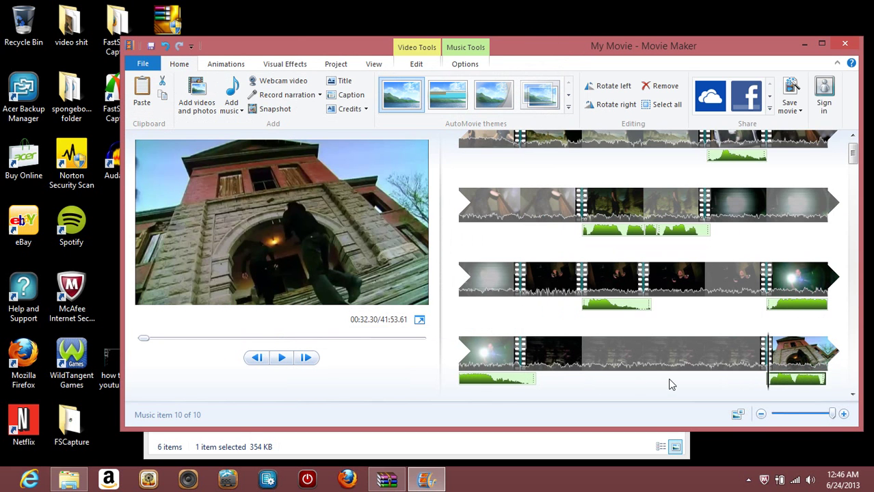
Split the last clip at 33.07 seconds, near the end of the short sound under the brick building shot
key("space")
key("space")
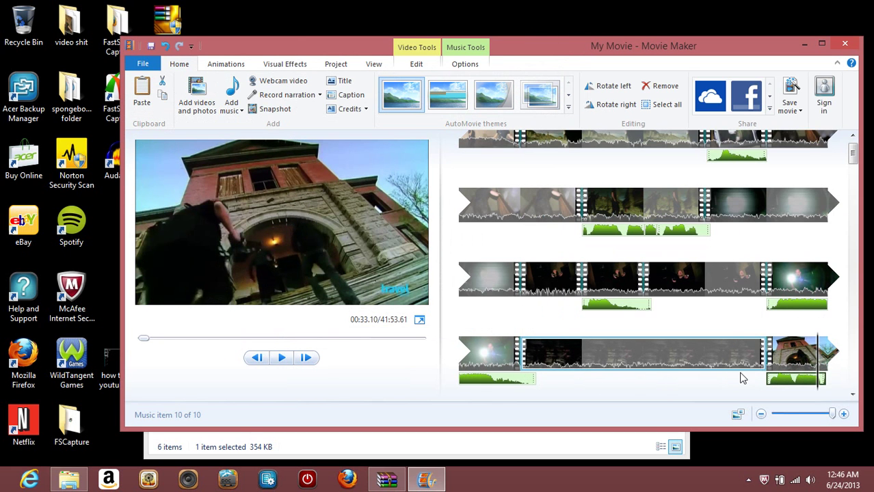
left_click(831, 375)
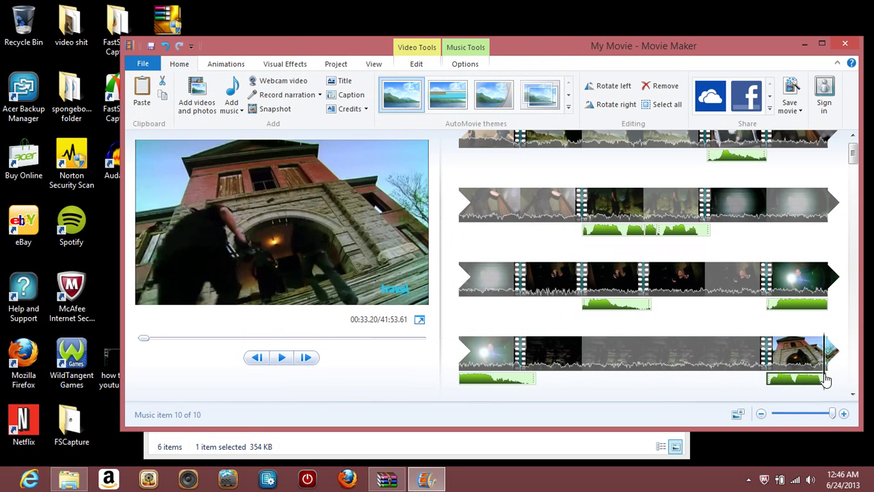
left_click(819, 381)
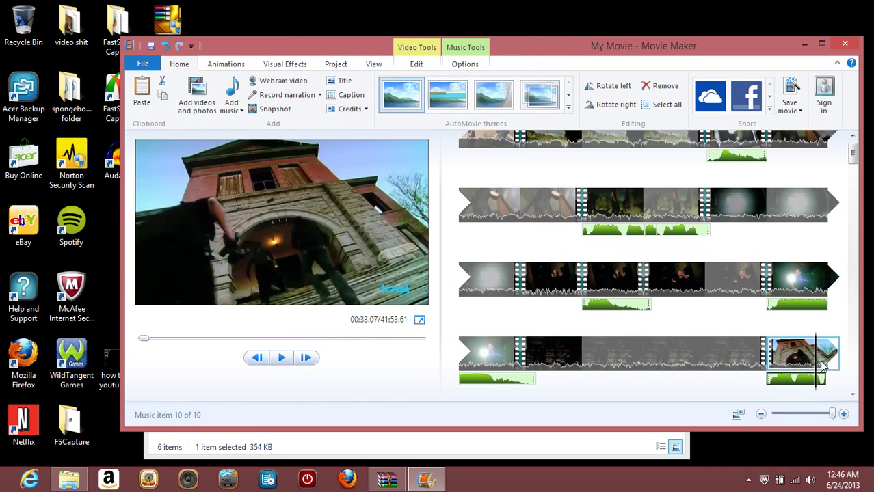
right_click(819, 361)
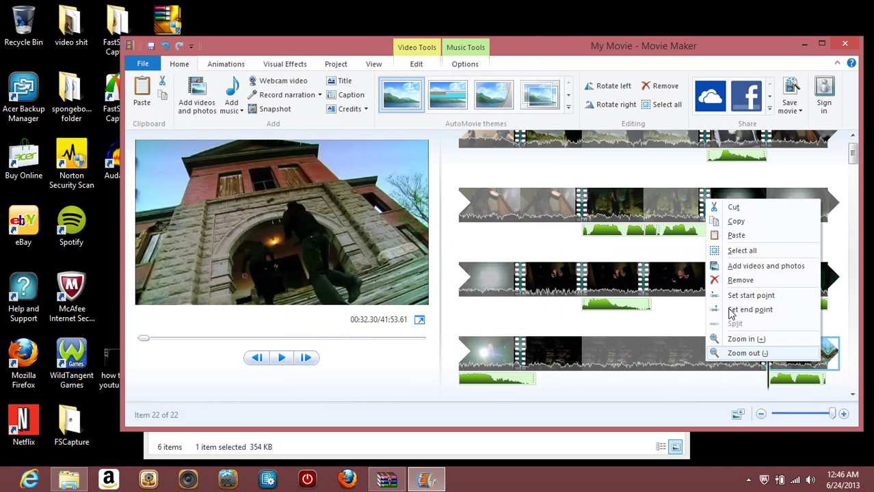
left_click(822, 362)
key("space")
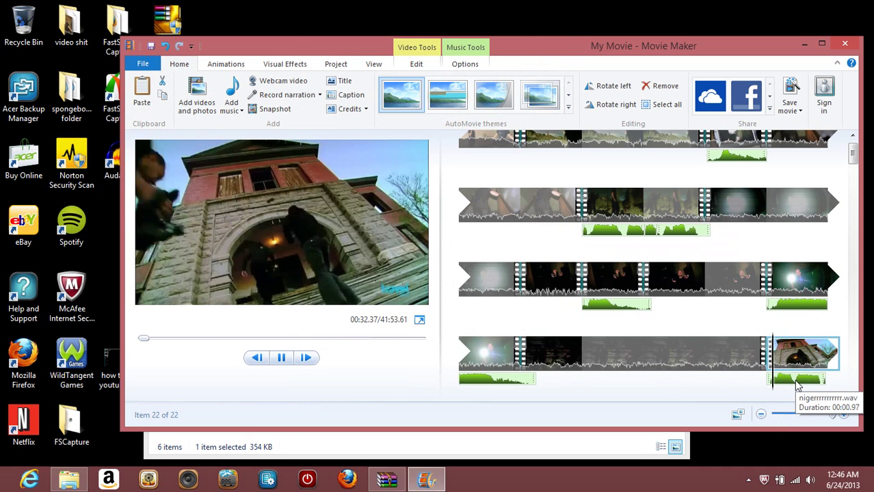
key("ctrl+v")
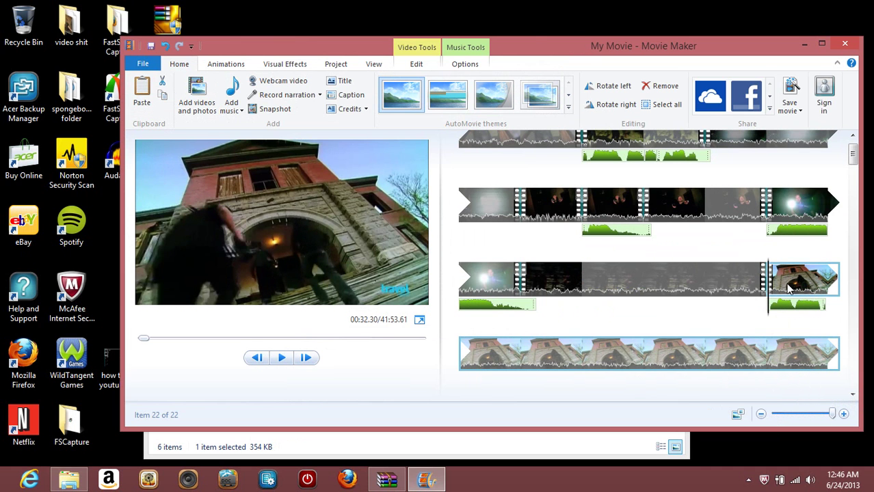
key("space")
left_click(815, 288)
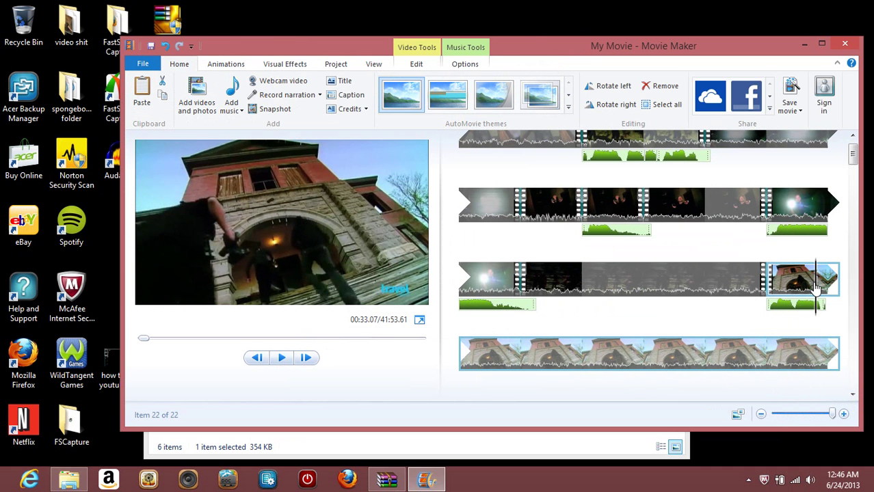
right_click(812, 286)
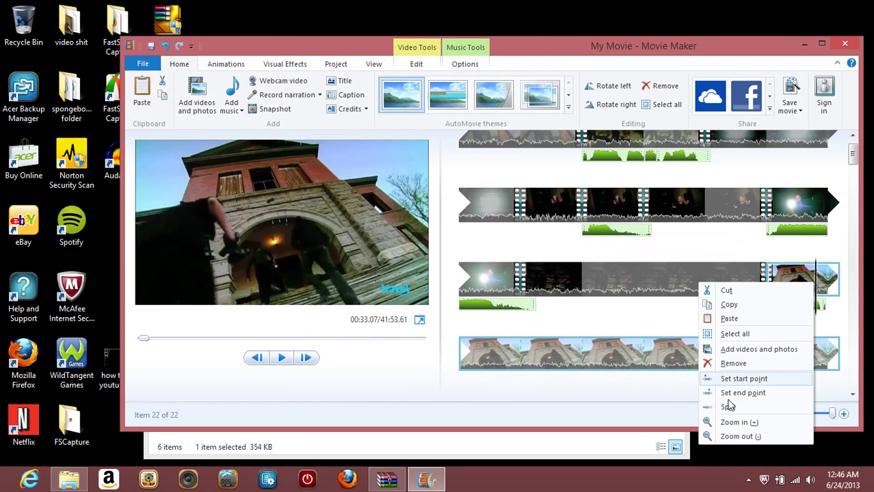
key("Return")
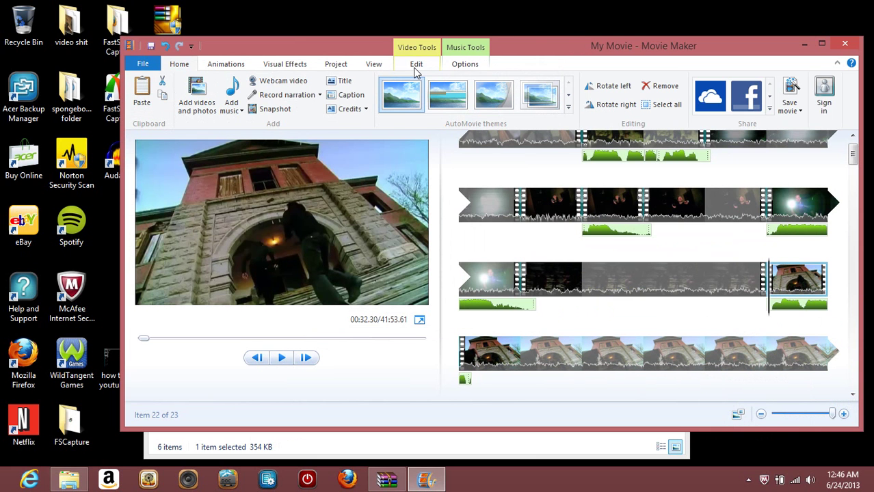
Mute the video volume of the split-off brick building piece and move the short sound under it slightly earlier
left_click(416, 68)
left_click(141, 96)
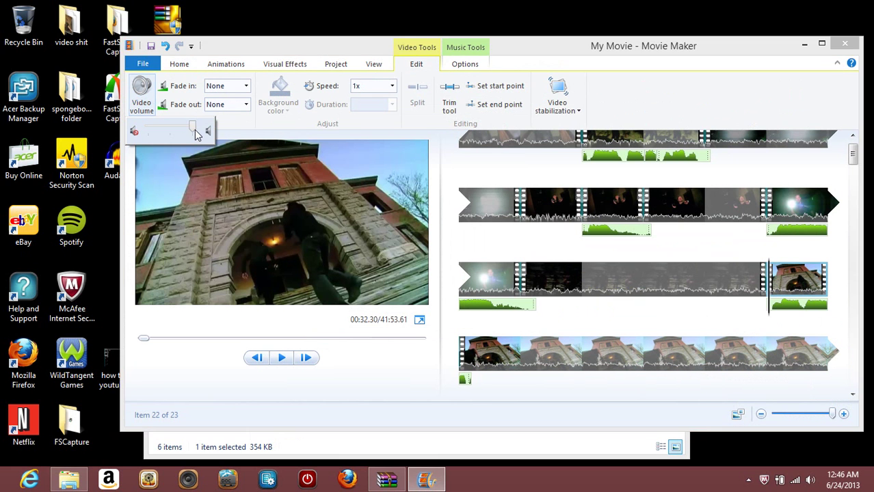
left_click(133, 131)
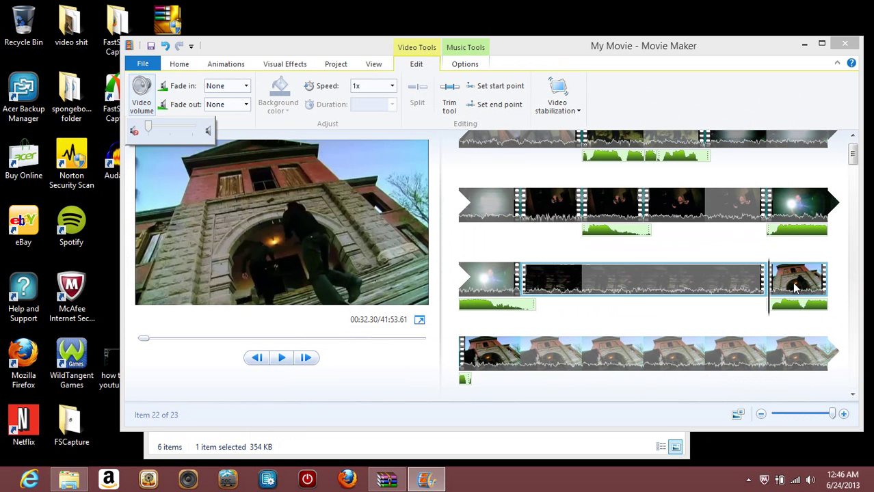
left_click_drag(786, 303, 767, 311)
key("space")
Split the last clip at 37.57 seconds, at the start of the night shot of the lit town
left_click(481, 337)
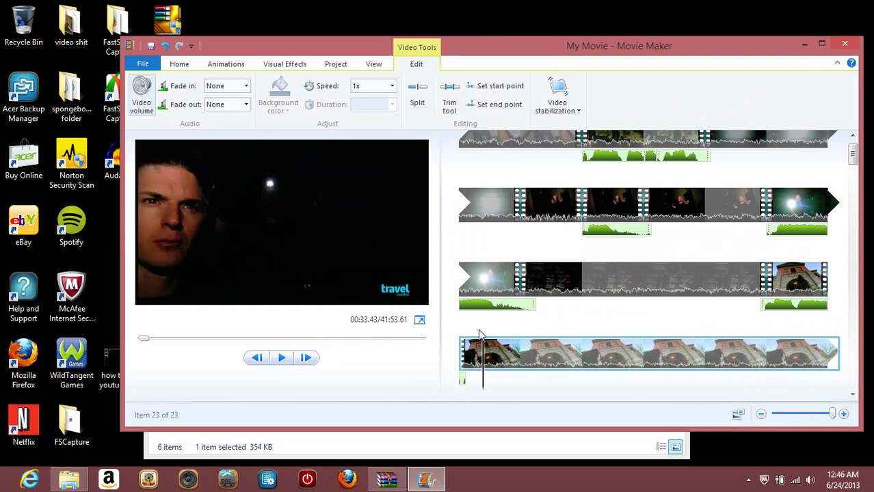
left_click(540, 287)
key("space")
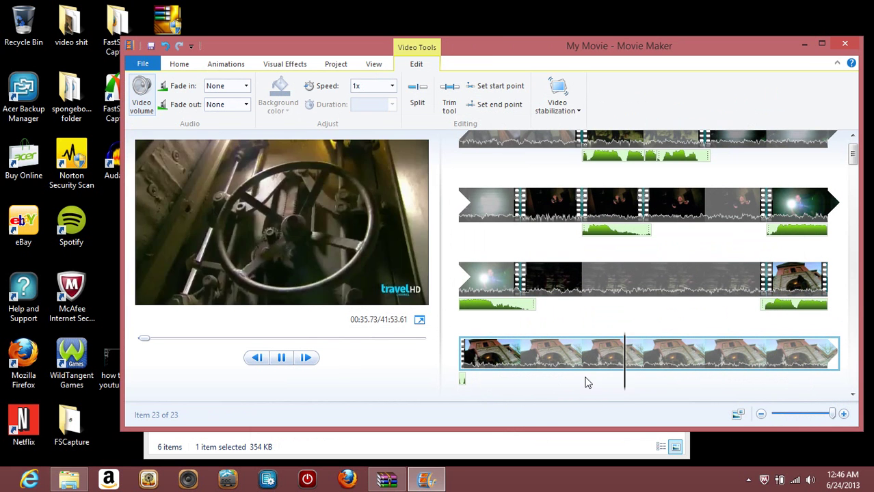
key("space")
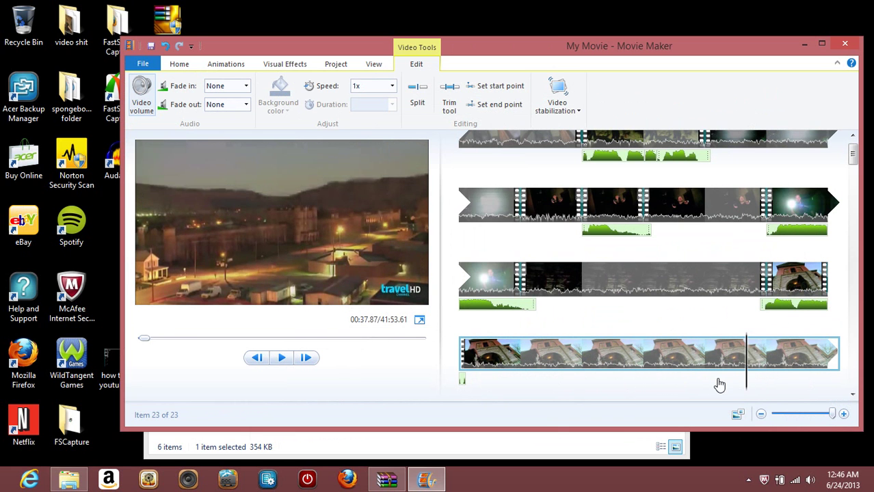
left_click(716, 383)
key("space")
key("space")
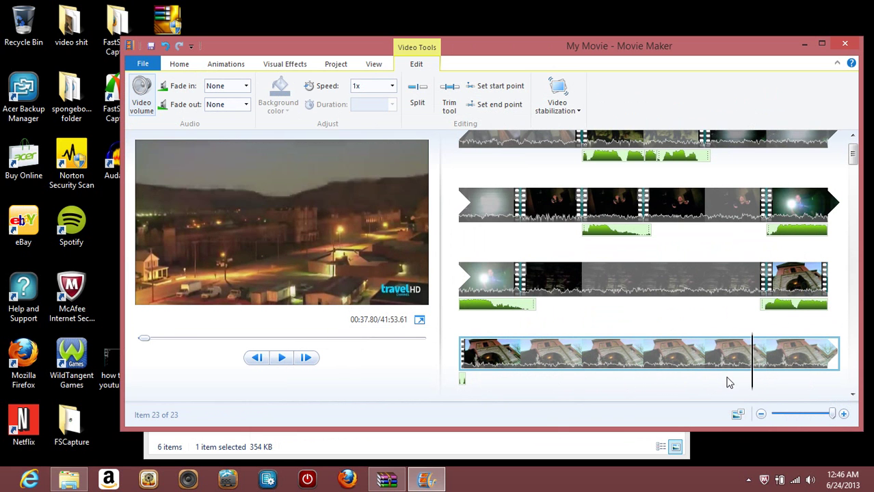
mouse_move(752, 383)
left_mouse_down()
mouse_move(715, 382)
mouse_move(749, 376)
mouse_move(737, 380)
left_mouse_up()
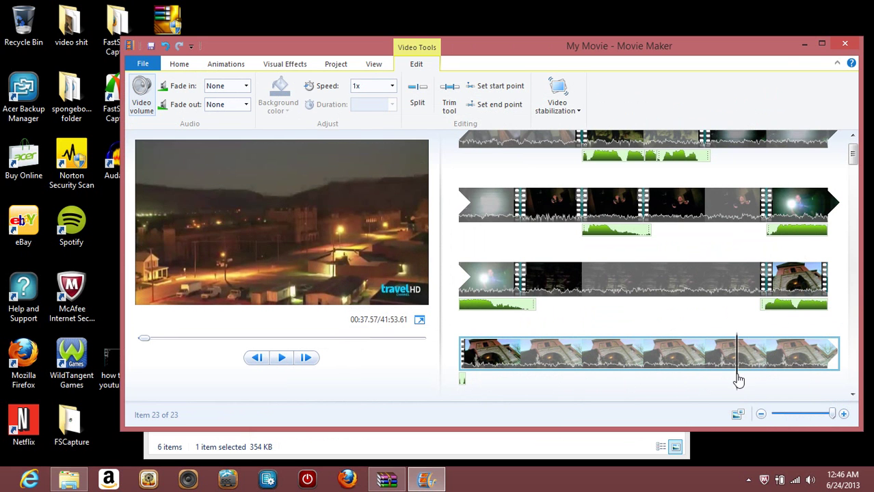
right_click(744, 365)
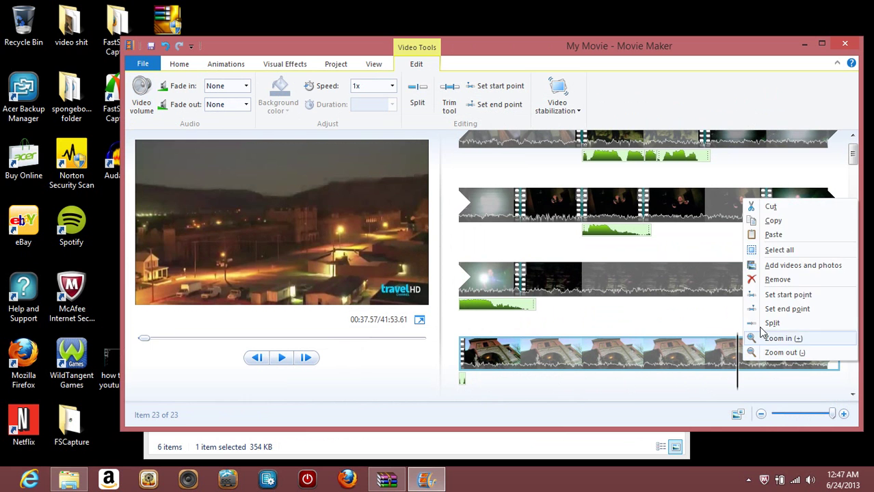
key("Escape")
key("m")
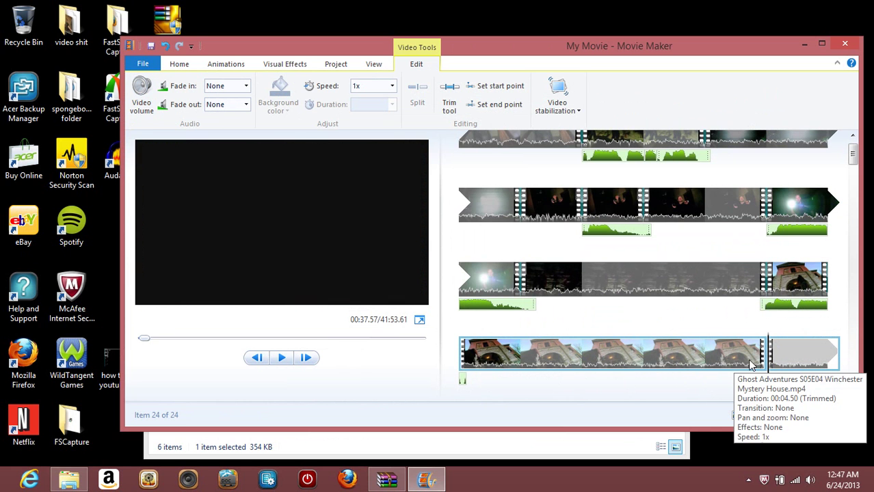
Split the last clip again at 38.17 seconds, during the town time-lapse shot
key("space")
left_click(739, 361)
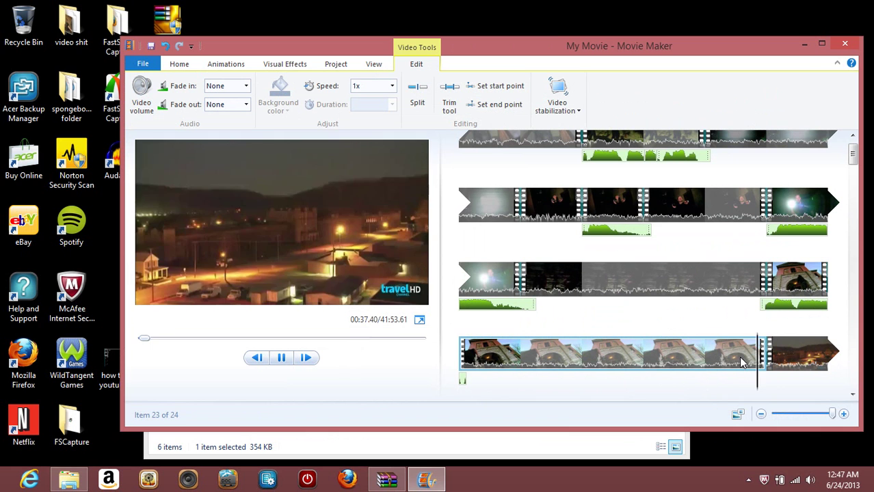
left_click_drag(812, 387, 805, 387)
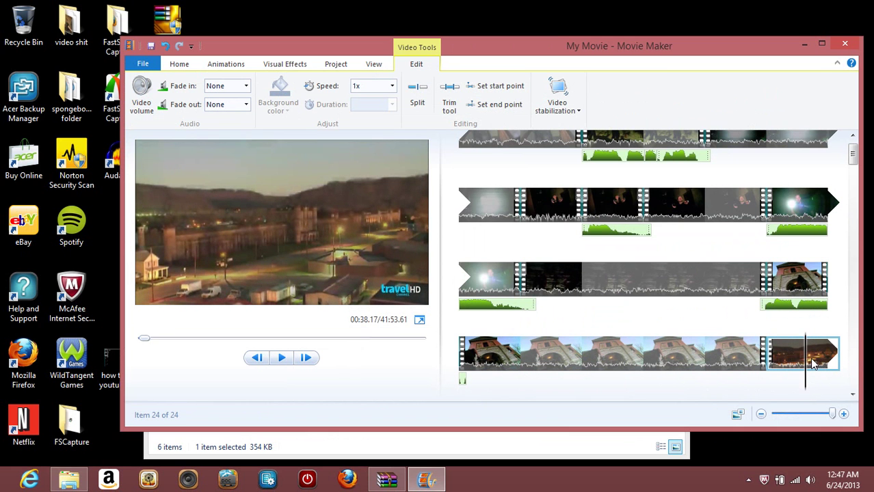
right_click(812, 364)
left_click(735, 322)
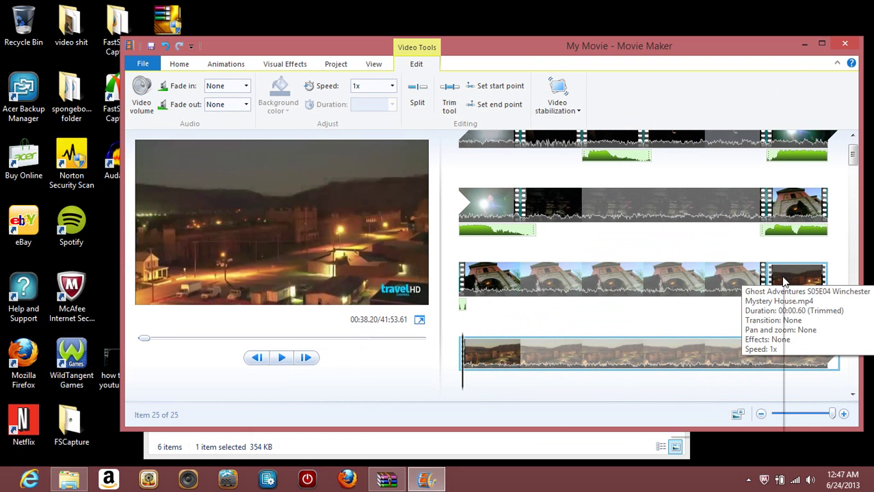
Copy the 0.60-second night town piece and play it through
right_click(786, 279)
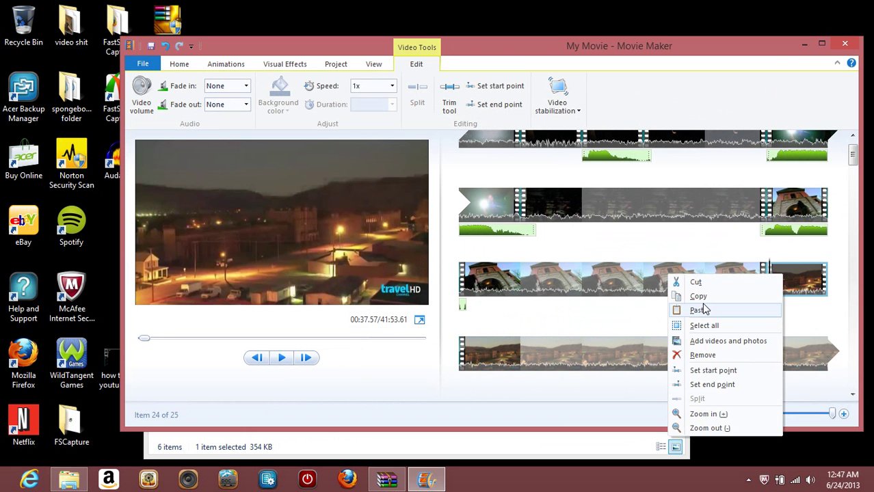
left_click(761, 295)
key("space")
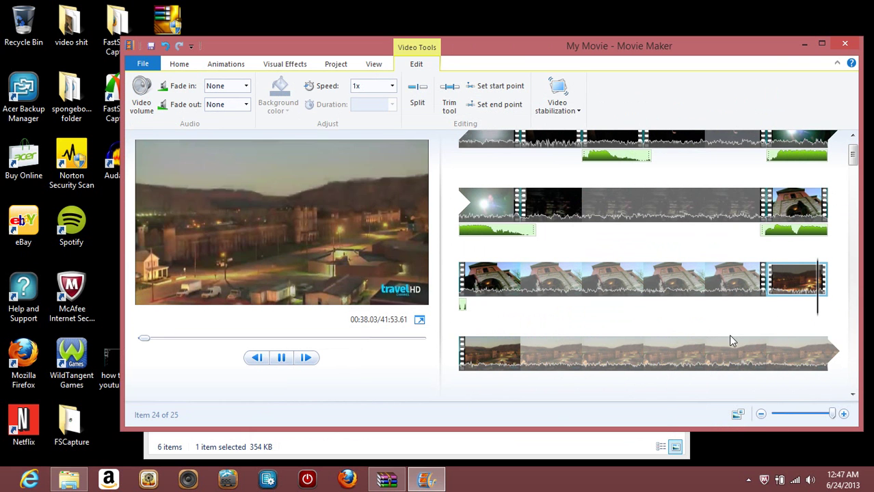
key("space")
Split the last clip at 38.80 seconds, where the town shot is in daylight
mouse_move(496, 382)
left_mouse_down()
mouse_move(522, 380)
mouse_move(475, 381)
mouse_move(507, 378)
mouse_move(500, 383)
mouse_move(503, 367)
left_mouse_up()
right_click(505, 373)
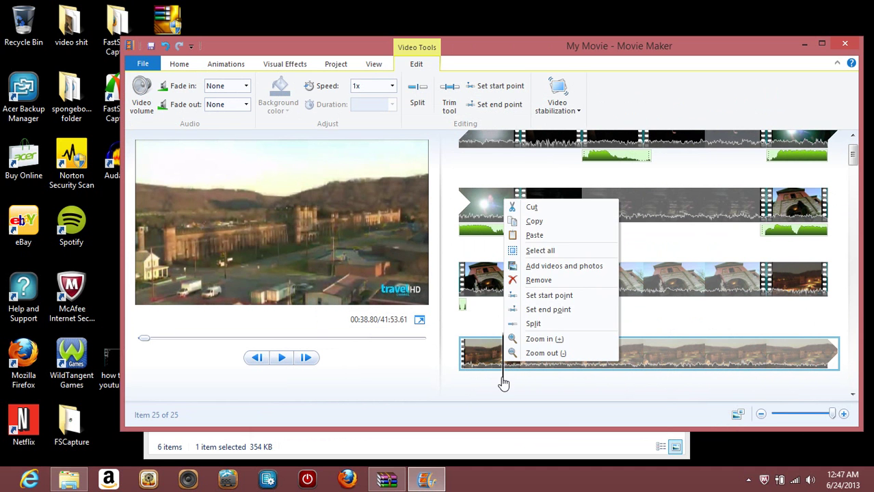
left_click(503, 380)
left_click(501, 384)
left_click_drag(499, 378, 498, 362)
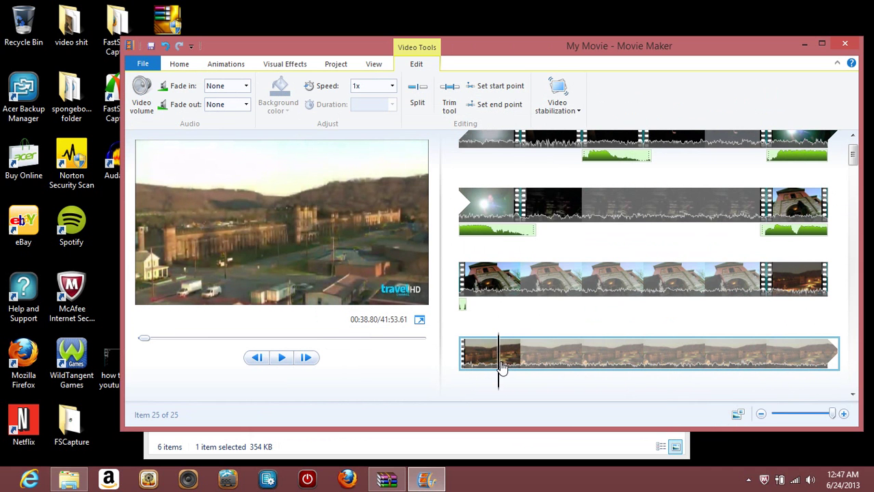
right_click(501, 367)
left_click(531, 323)
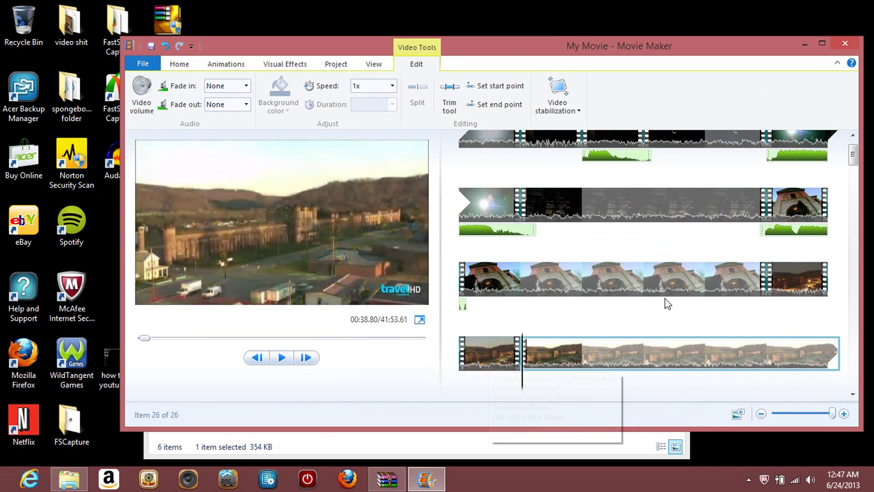
Paste the copied night town piece directly after the piece ending at 38.80 seconds and play it
right_click(512, 357)
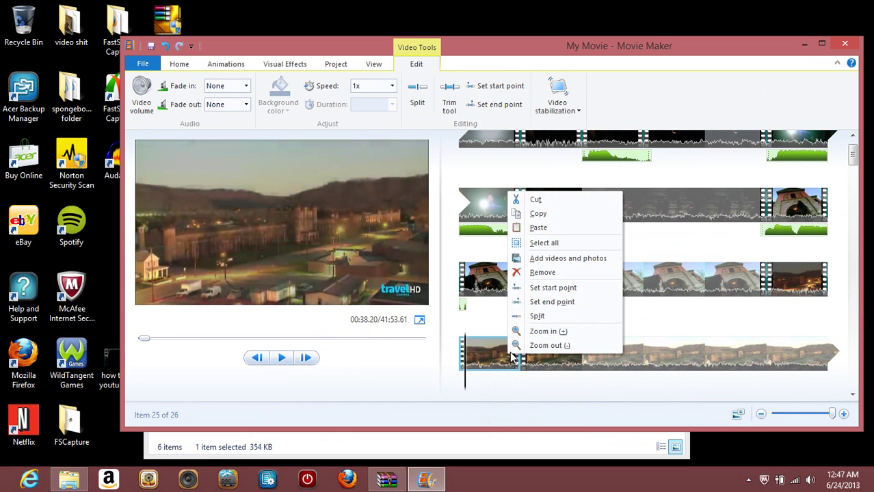
key("Escape")
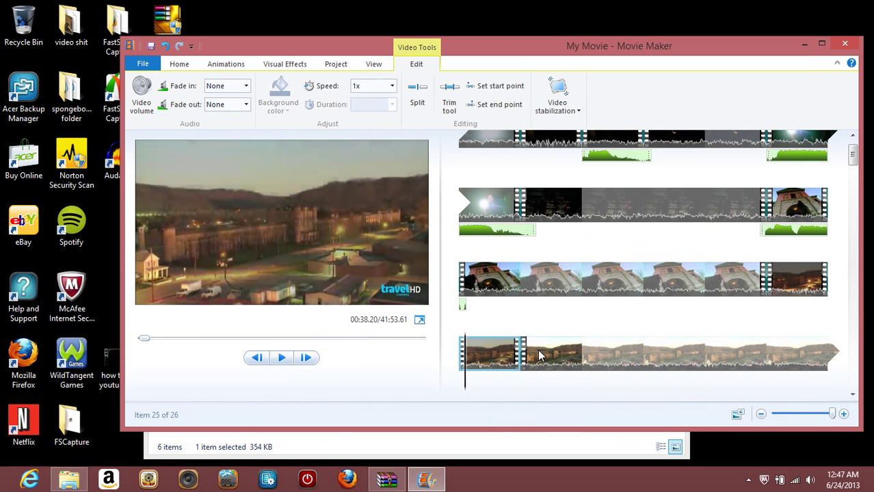
left_click(538, 351)
key("space")
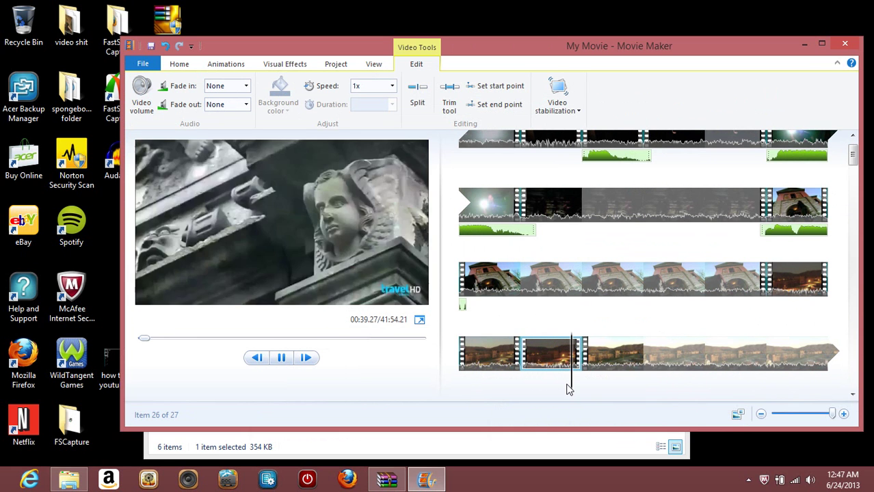
key("space")
Split the last clip at 39.97 seconds and remove the short piece before the split
left_click(585, 384)
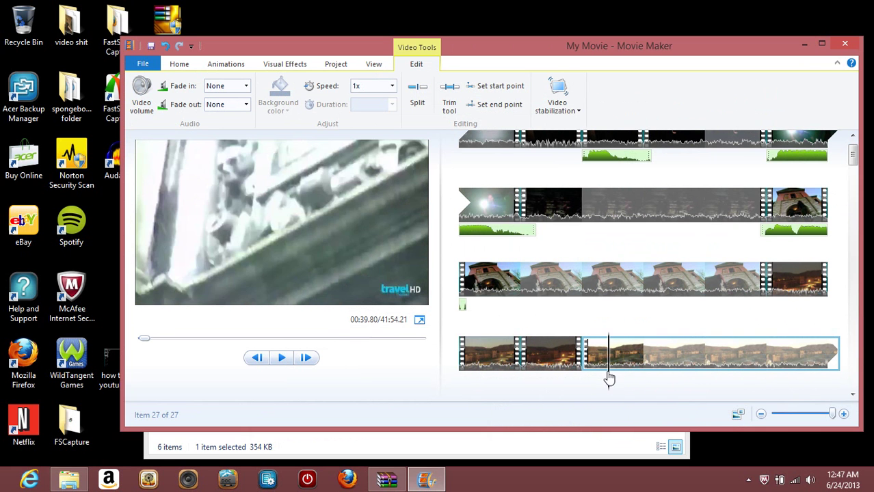
key("space")
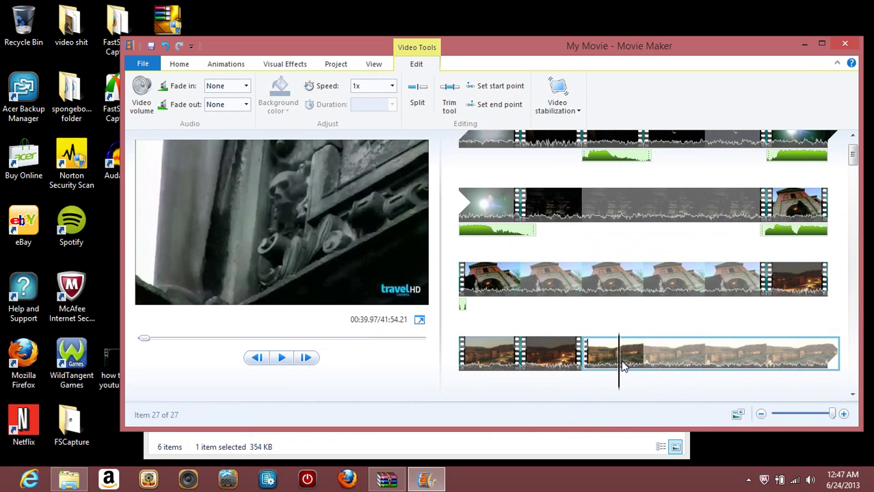
right_click(622, 361)
left_click(639, 324)
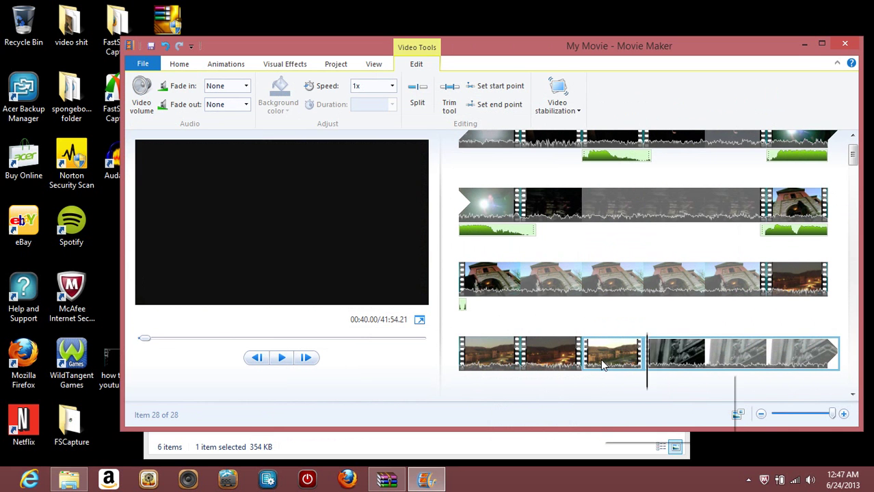
right_click(600, 359)
left_click(637, 279)
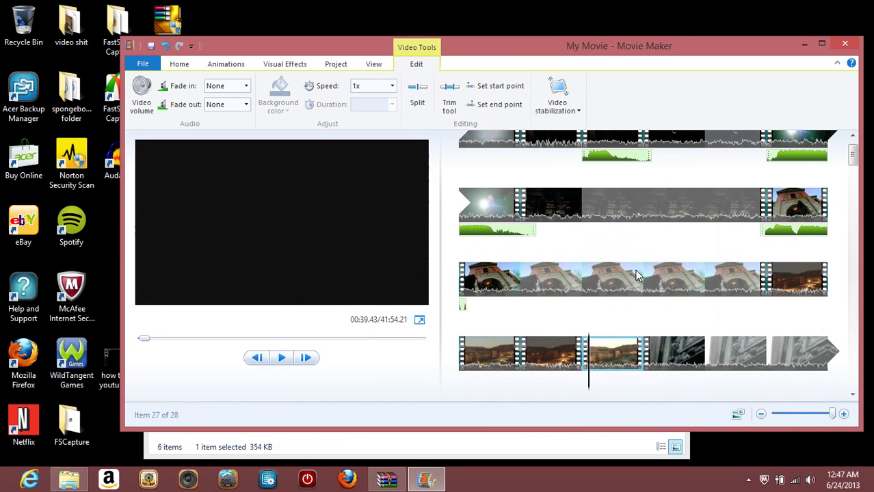
Play the last clip and set the playhead at 43.37 seconds, in the green night-vision shot of the two men
key("space")
left_click(480, 317)
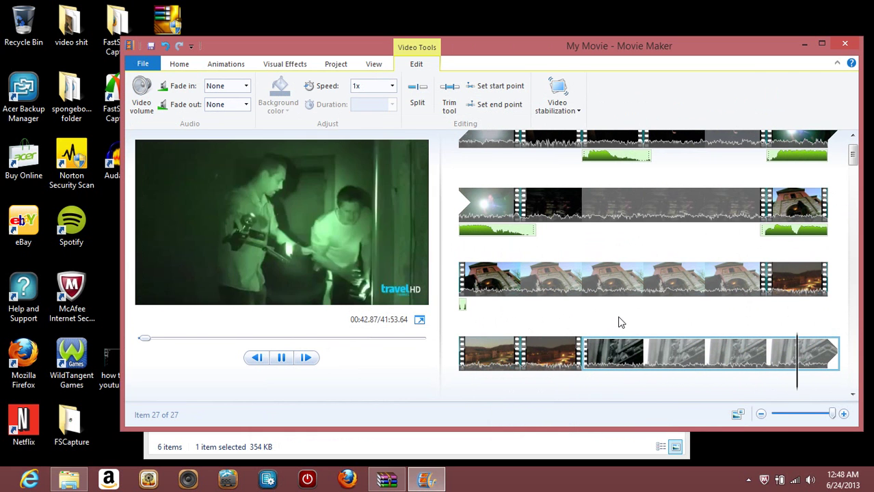
left_click(513, 385)
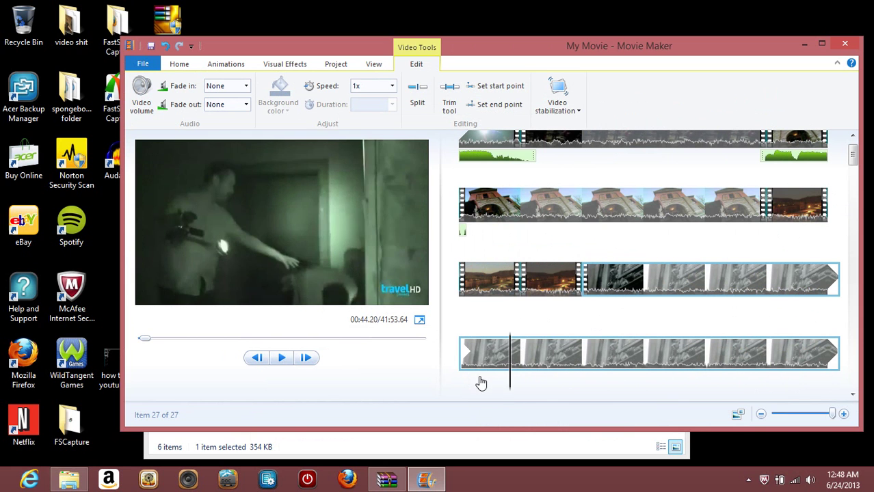
left_click(480, 382)
left_click(456, 381)
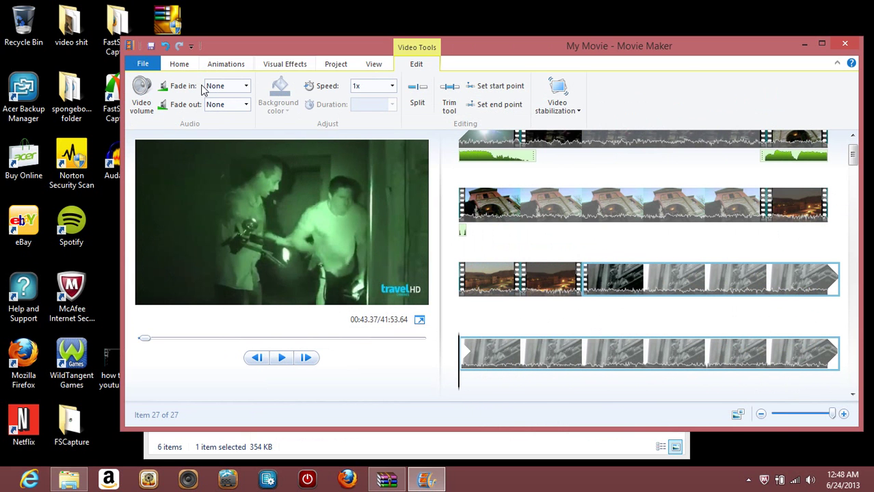
left_click(180, 68)
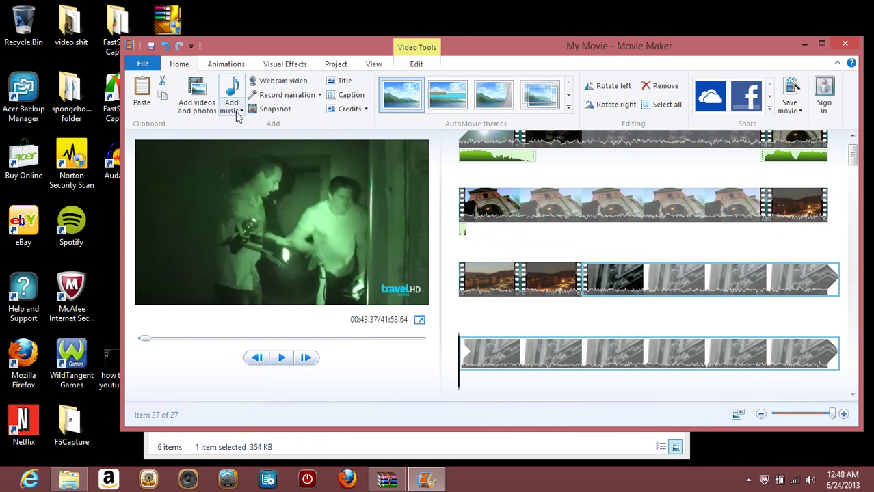
left_click(232, 110)
left_click(272, 211)
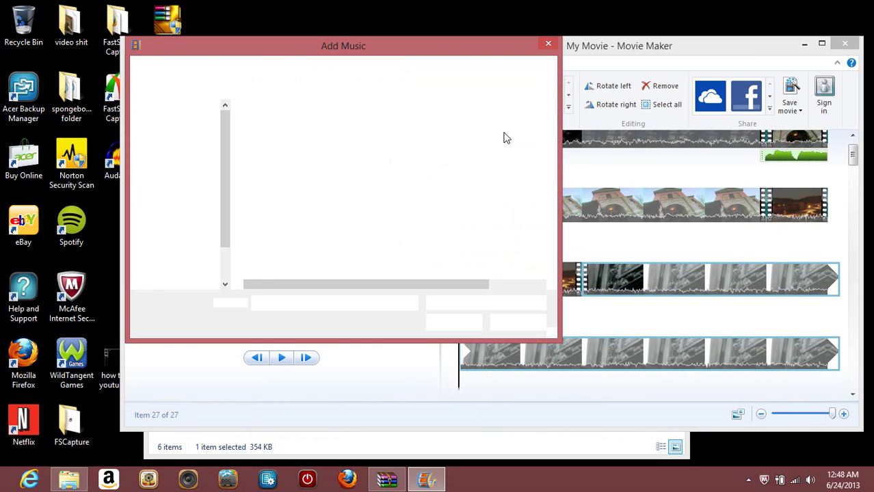
left_click(548, 46)
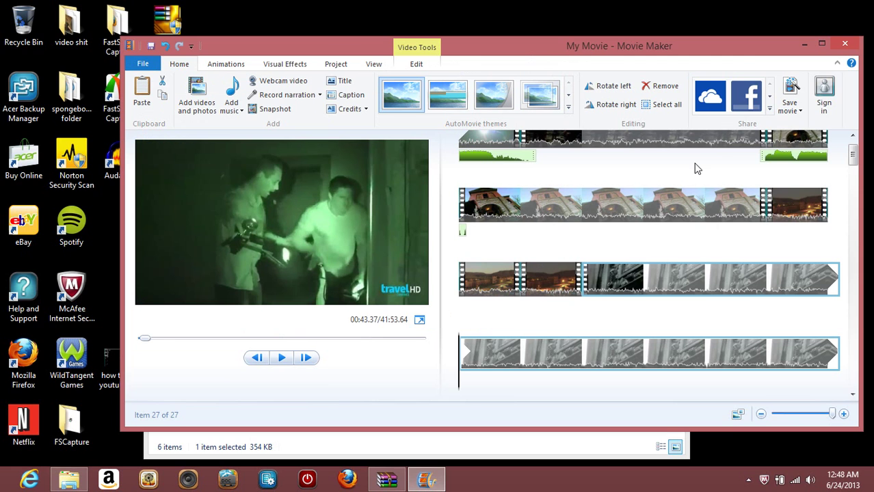
Move the movie window aside to reach the desktop, look into the spongebob folder and close it again
left_click_drag(656, 46, 554, 40)
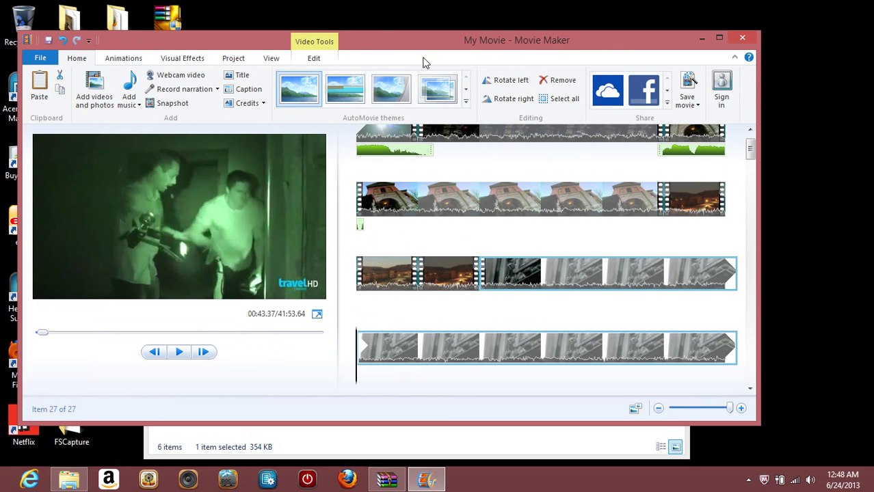
left_click_drag(468, 38, 560, 88)
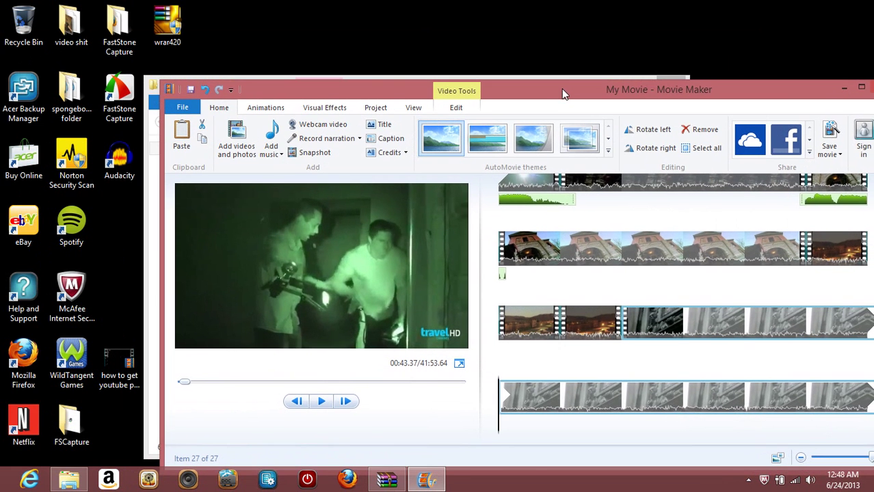
double_click(68, 99)
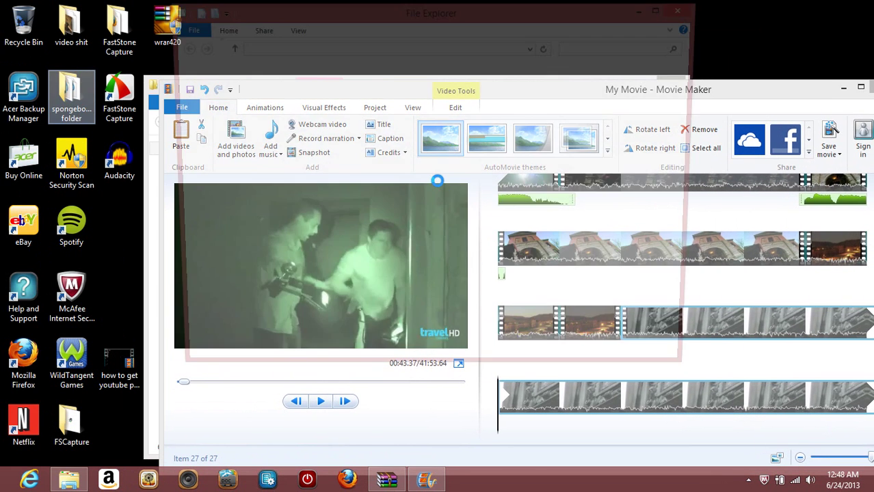
left_click_drag(698, 95, 695, 41)
left_click(686, 9)
left_click_drag(698, 89, 593, 47)
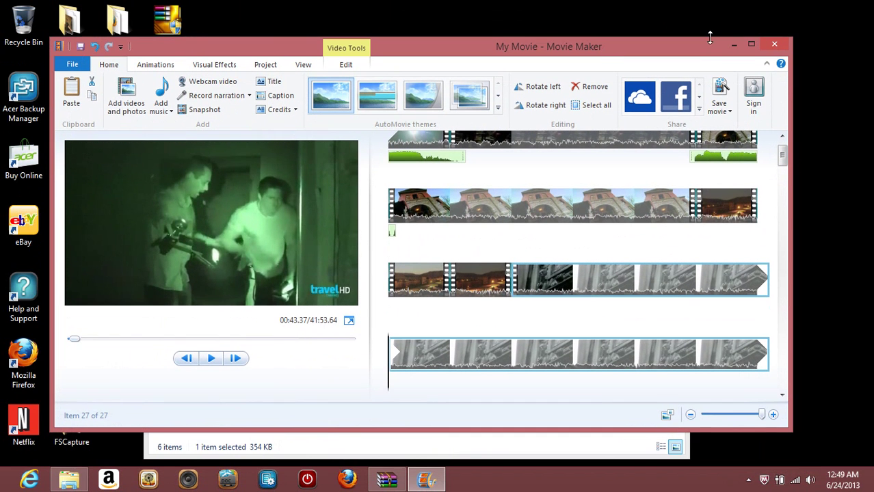